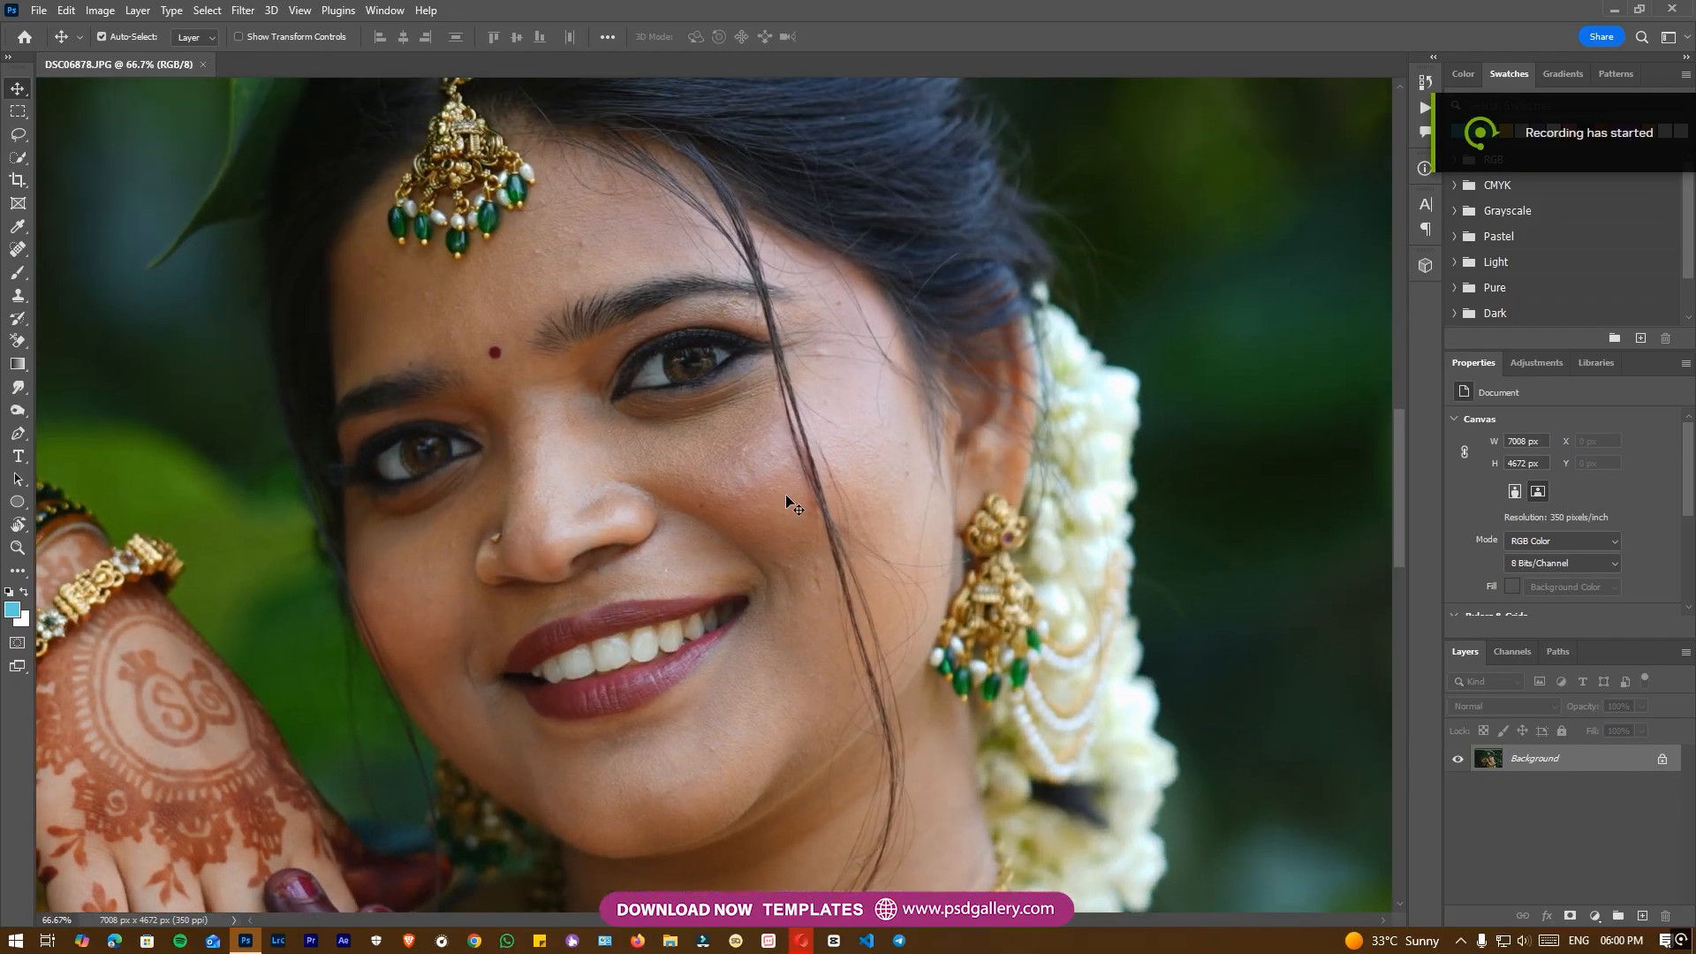
Step: Remove the blemishes on the cheek below the eye and beside the smile line with the Spot Healing Brush
key(j)
scroll(742, 460, up, 1)
scroll(746, 461, up, 1)
key(bracketleft)
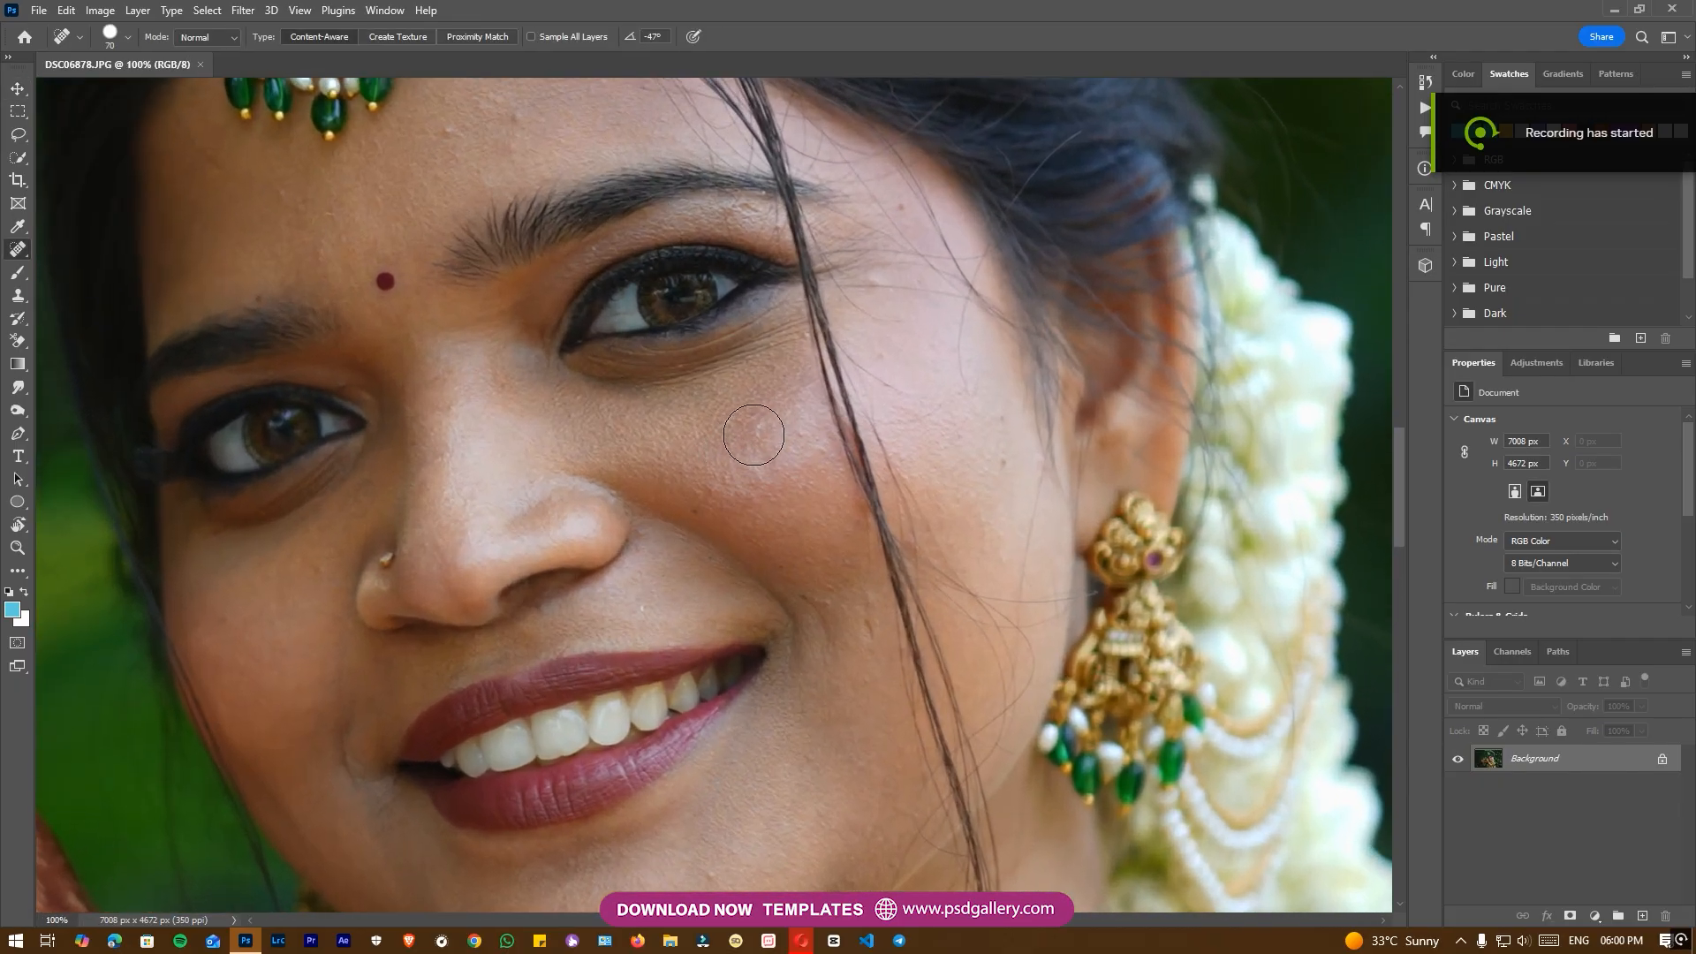
click(756, 425)
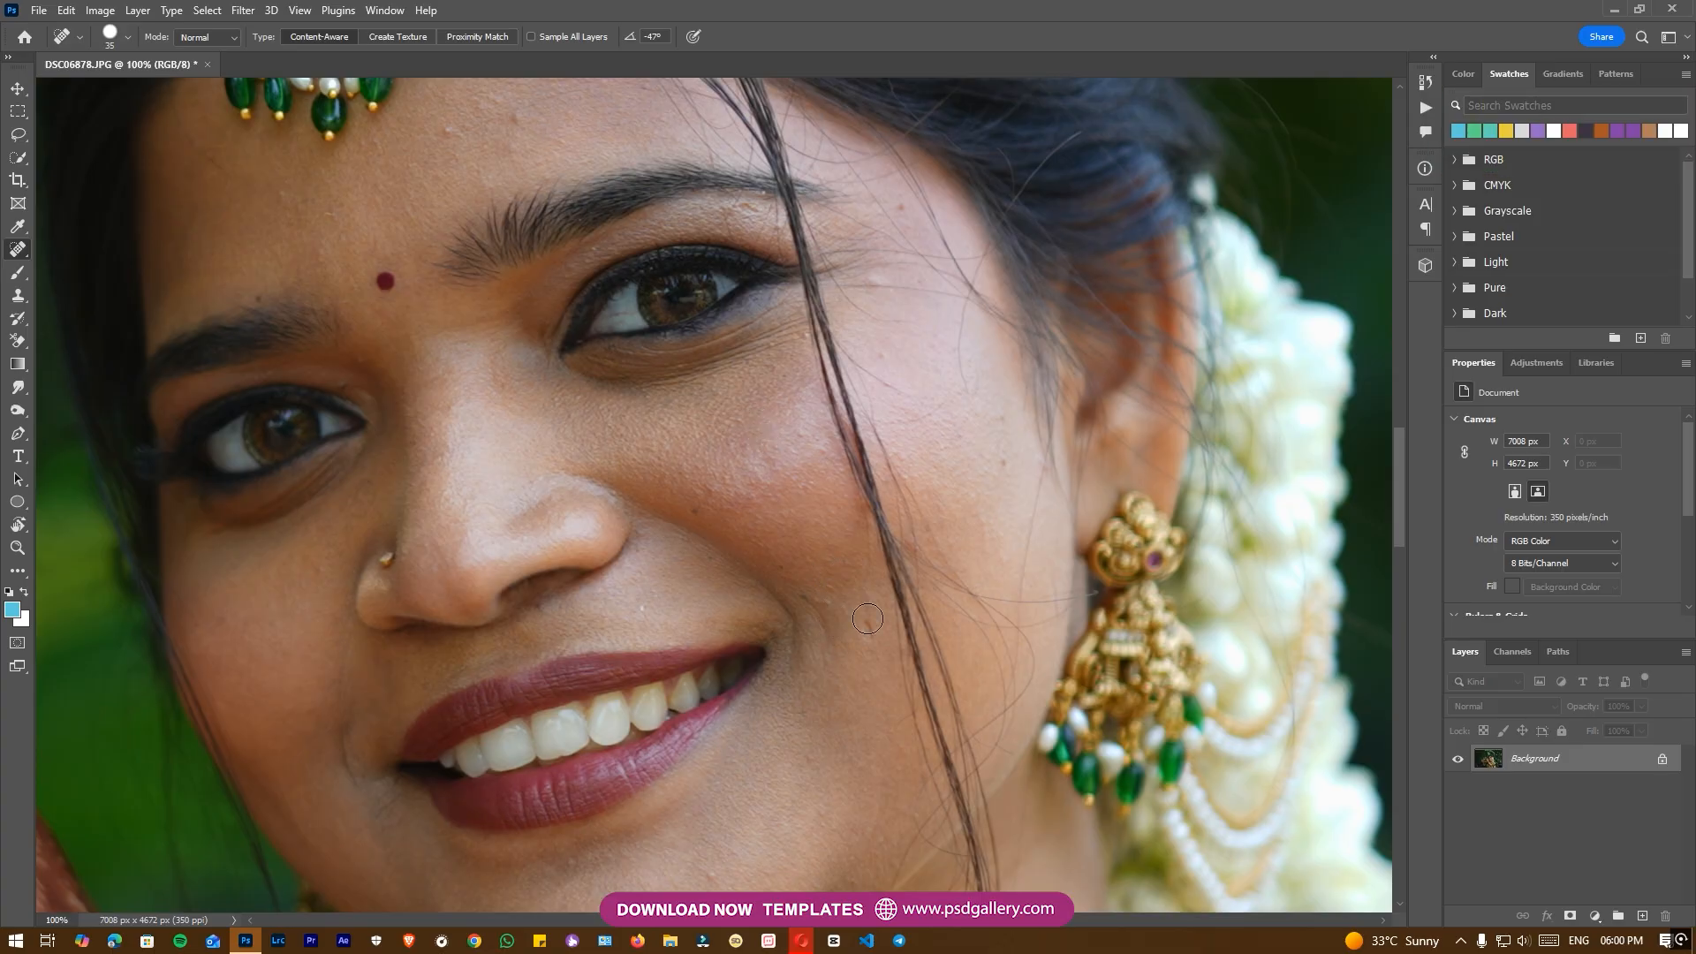
drag(872, 638, 873, 639)
Step: Heal the marks and fine stray hairs on the temple and beside the outer eye corner, adjusting the brush size to suit
key(bracketright)
mouse_move(966, 396)
mouse_down()
mouse_move(955, 348)
mouse_move(981, 256)
mouse_move(1073, 113)
mouse_move(1020, 200)
mouse_move(1016, 171)
mouse_move(1051, 252)
mouse_up()
key(bracketleft)
drag(854, 287, 967, 305)
key(space)
mouse_move(962, 587)
mouse_down()
mouse_move(878, 379)
mouse_move(809, 525)
mouse_move(857, 528)
mouse_up()
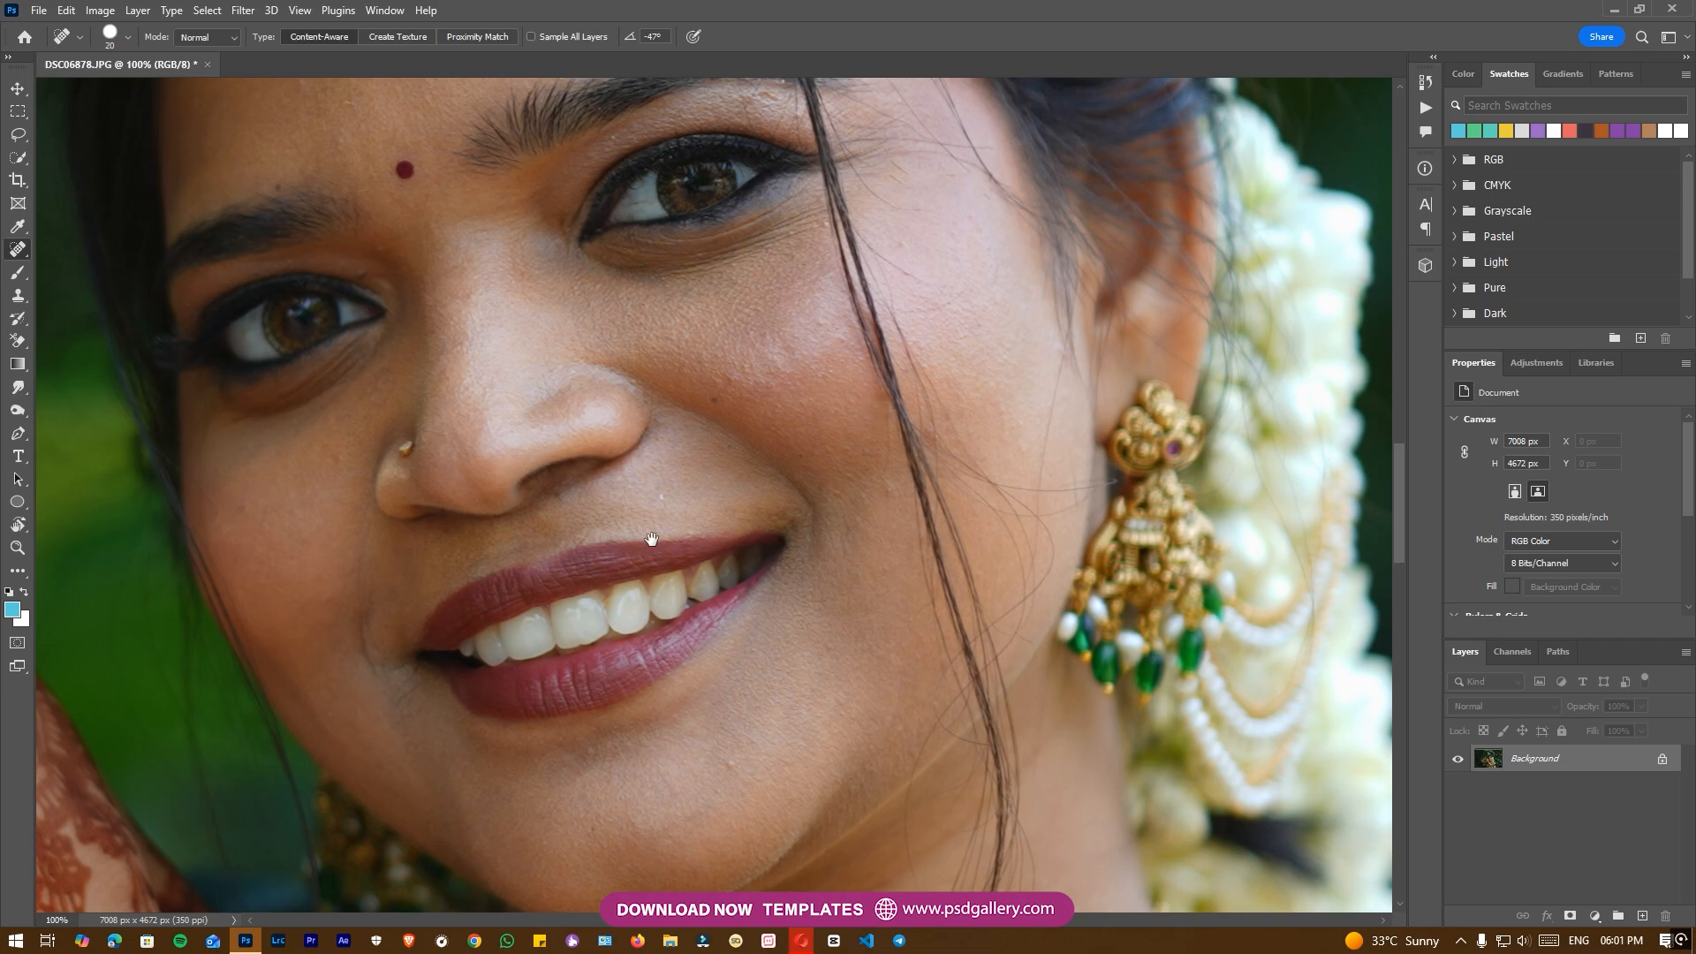
Step: Heal the spots on the cheek nearer the raised hand and the bumps on the upper forehead beside the hair ornament
drag(660, 521, 1030, 454)
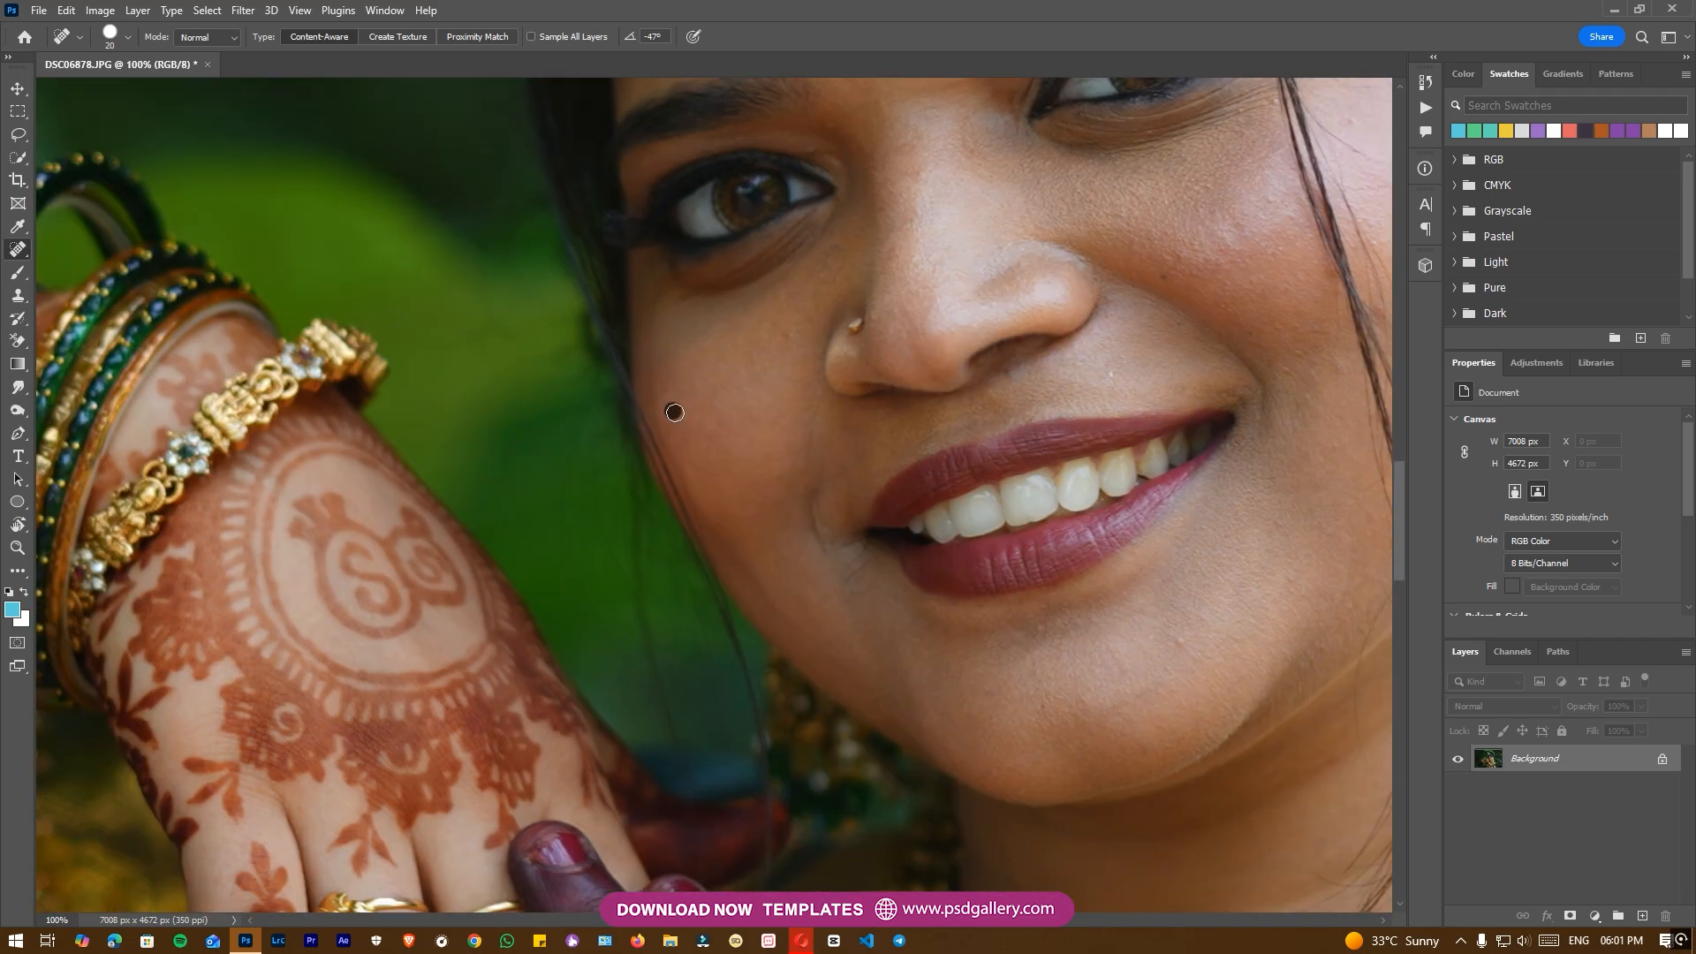
mouse_move(837, 224)
mouse_down()
mouse_move(806, 333)
mouse_move(778, 359)
mouse_up()
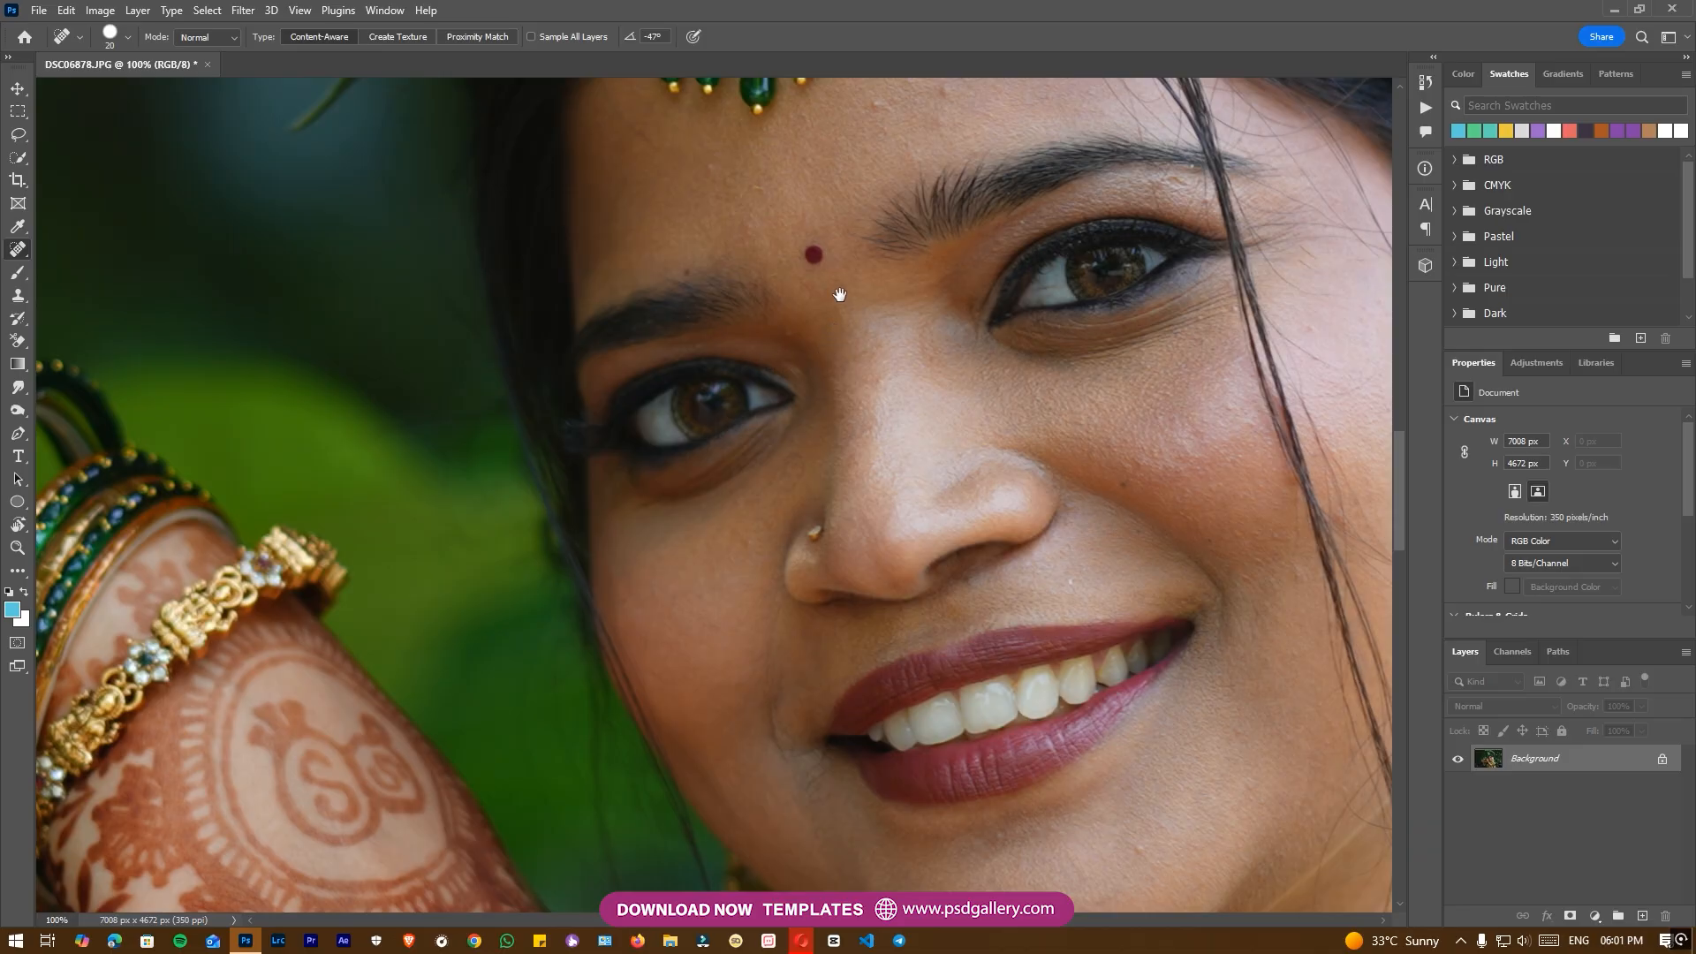
drag(839, 294, 767, 552)
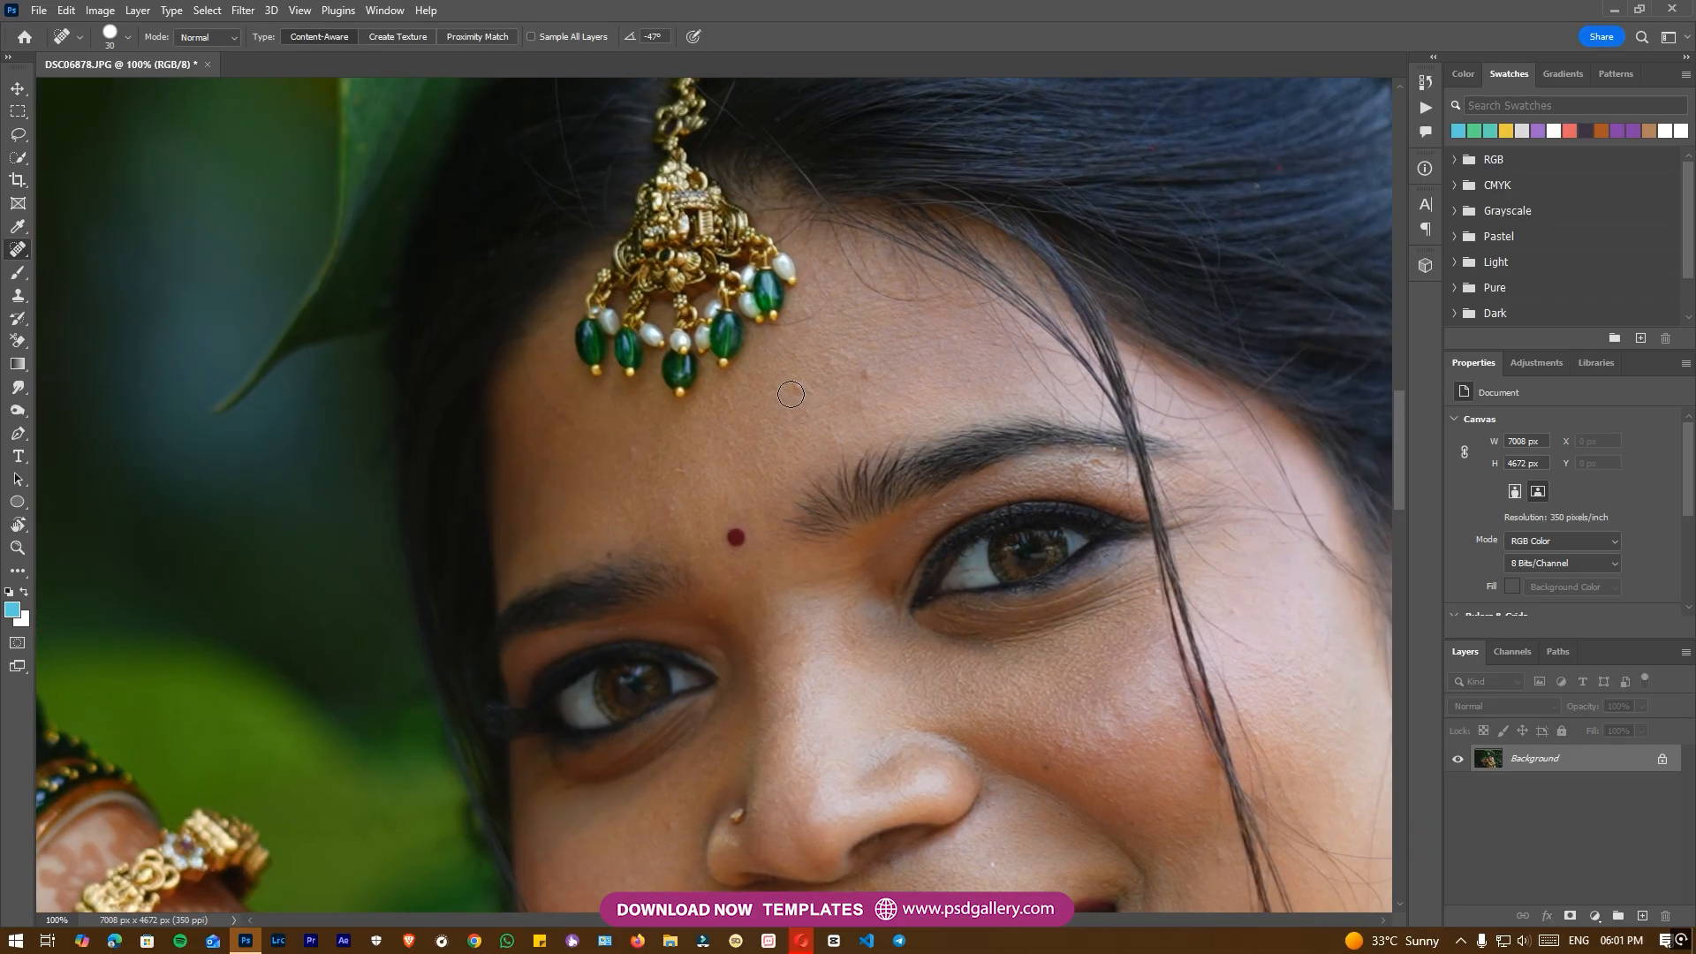
drag(861, 377, 821, 322)
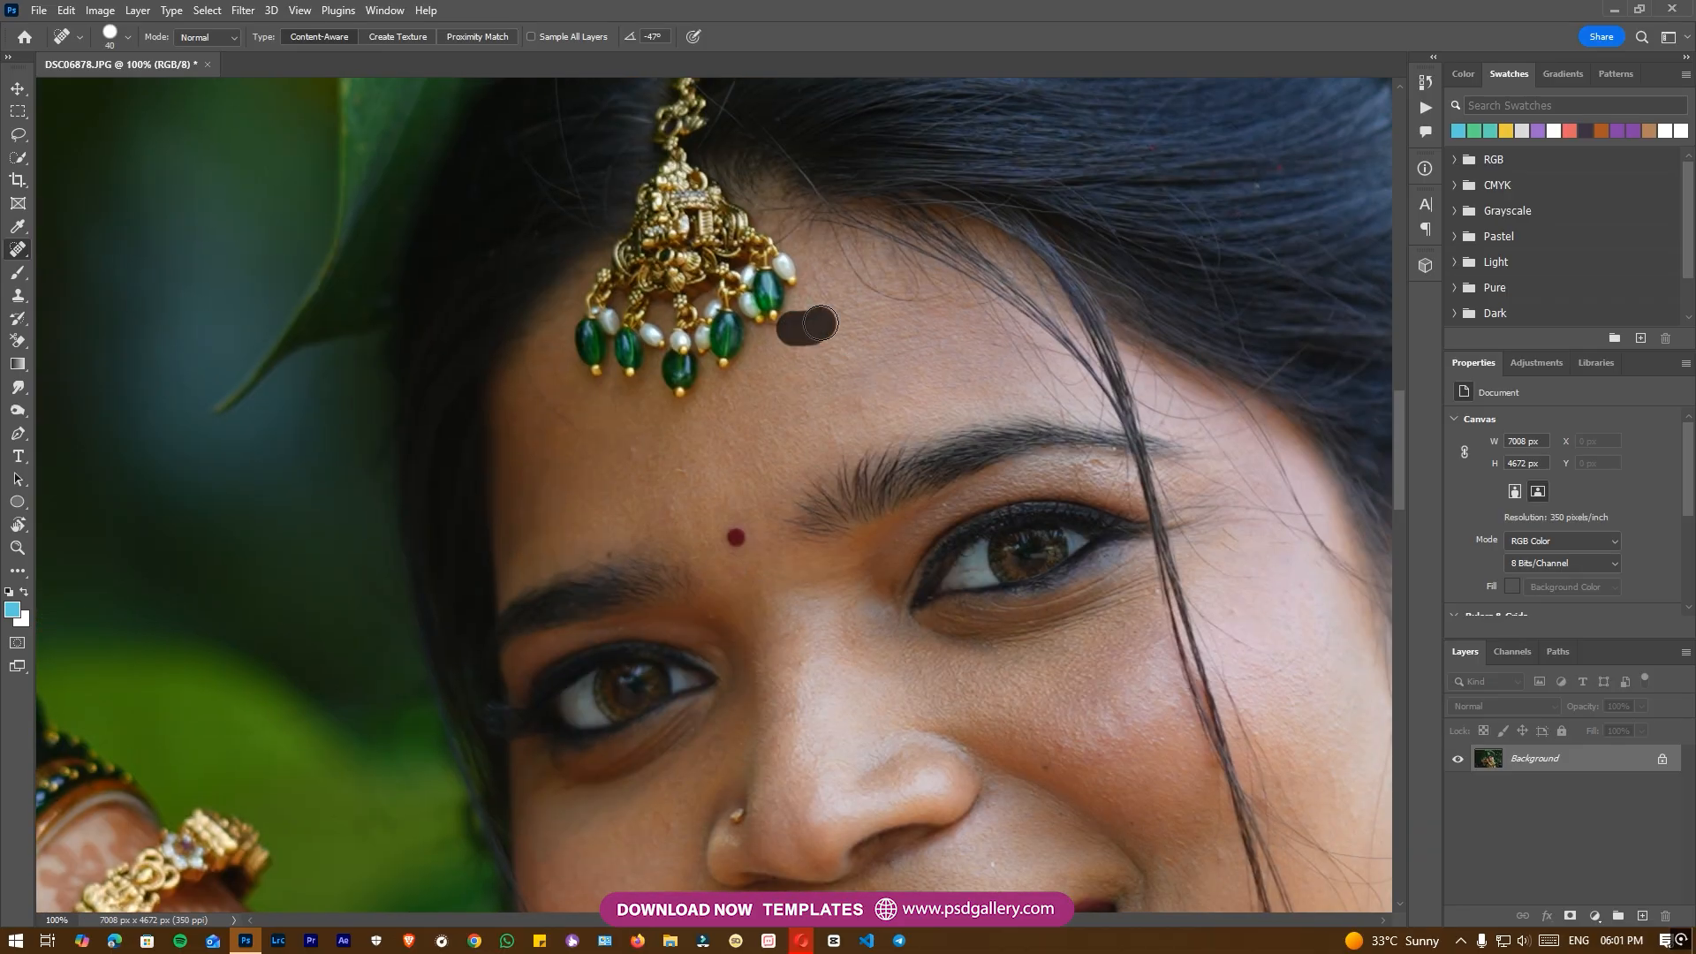
mouse_move(841, 251)
mouse_down()
mouse_move(905, 296)
mouse_move(987, 304)
mouse_up()
Step: Heal the remaining small marks on the forehead, cheek and lower face with a 40 px Spot Healing Brush
drag(785, 444, 758, 368)
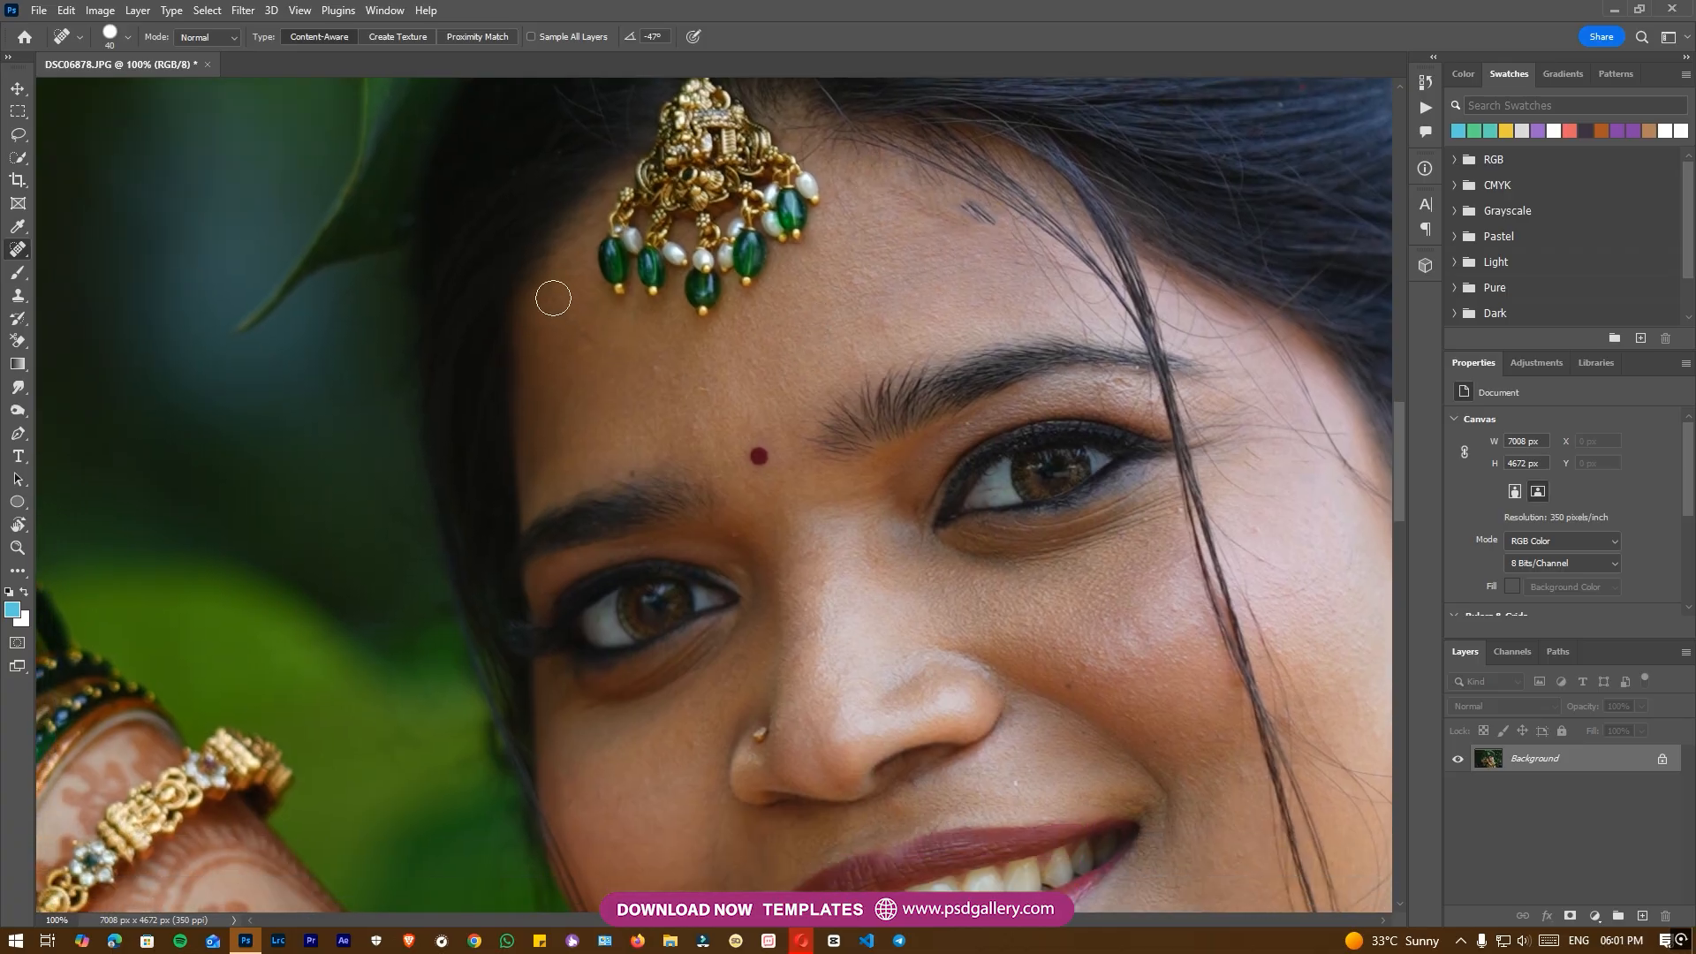
drag(721, 512, 664, 369)
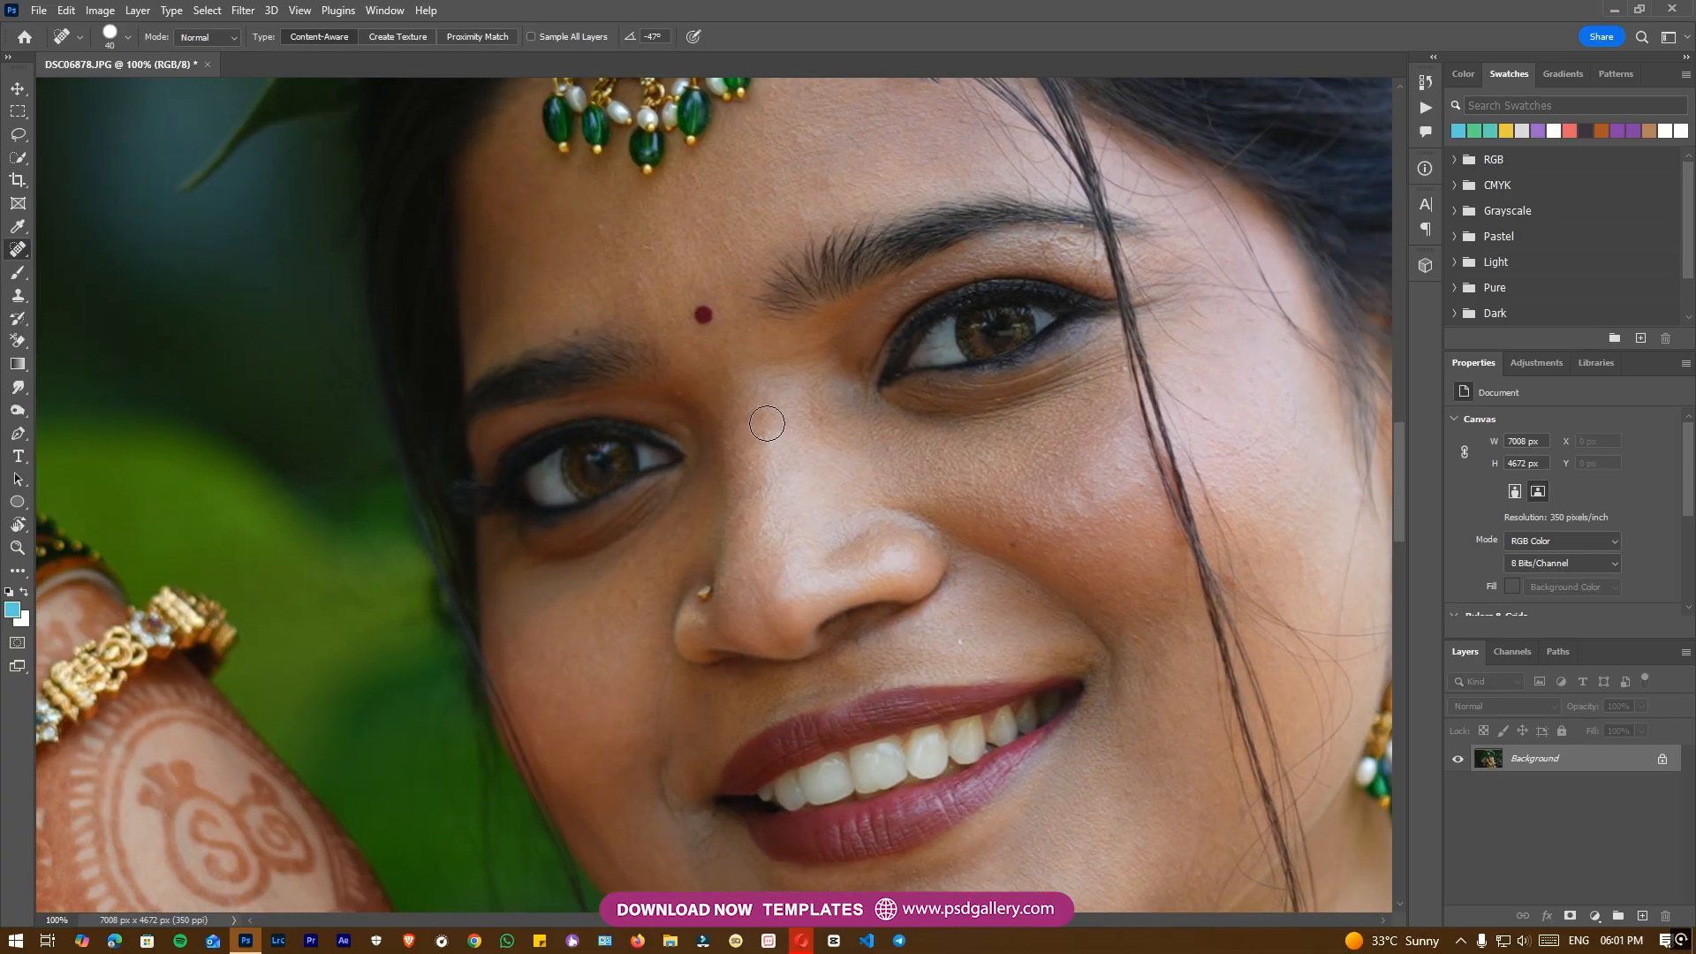
mouse_move(1003, 482)
mouse_down()
mouse_move(889, 444)
mouse_move(793, 309)
mouse_up()
drag(1039, 266, 968, 196)
click(1061, 192)
click(1068, 249)
drag(1056, 262, 996, 281)
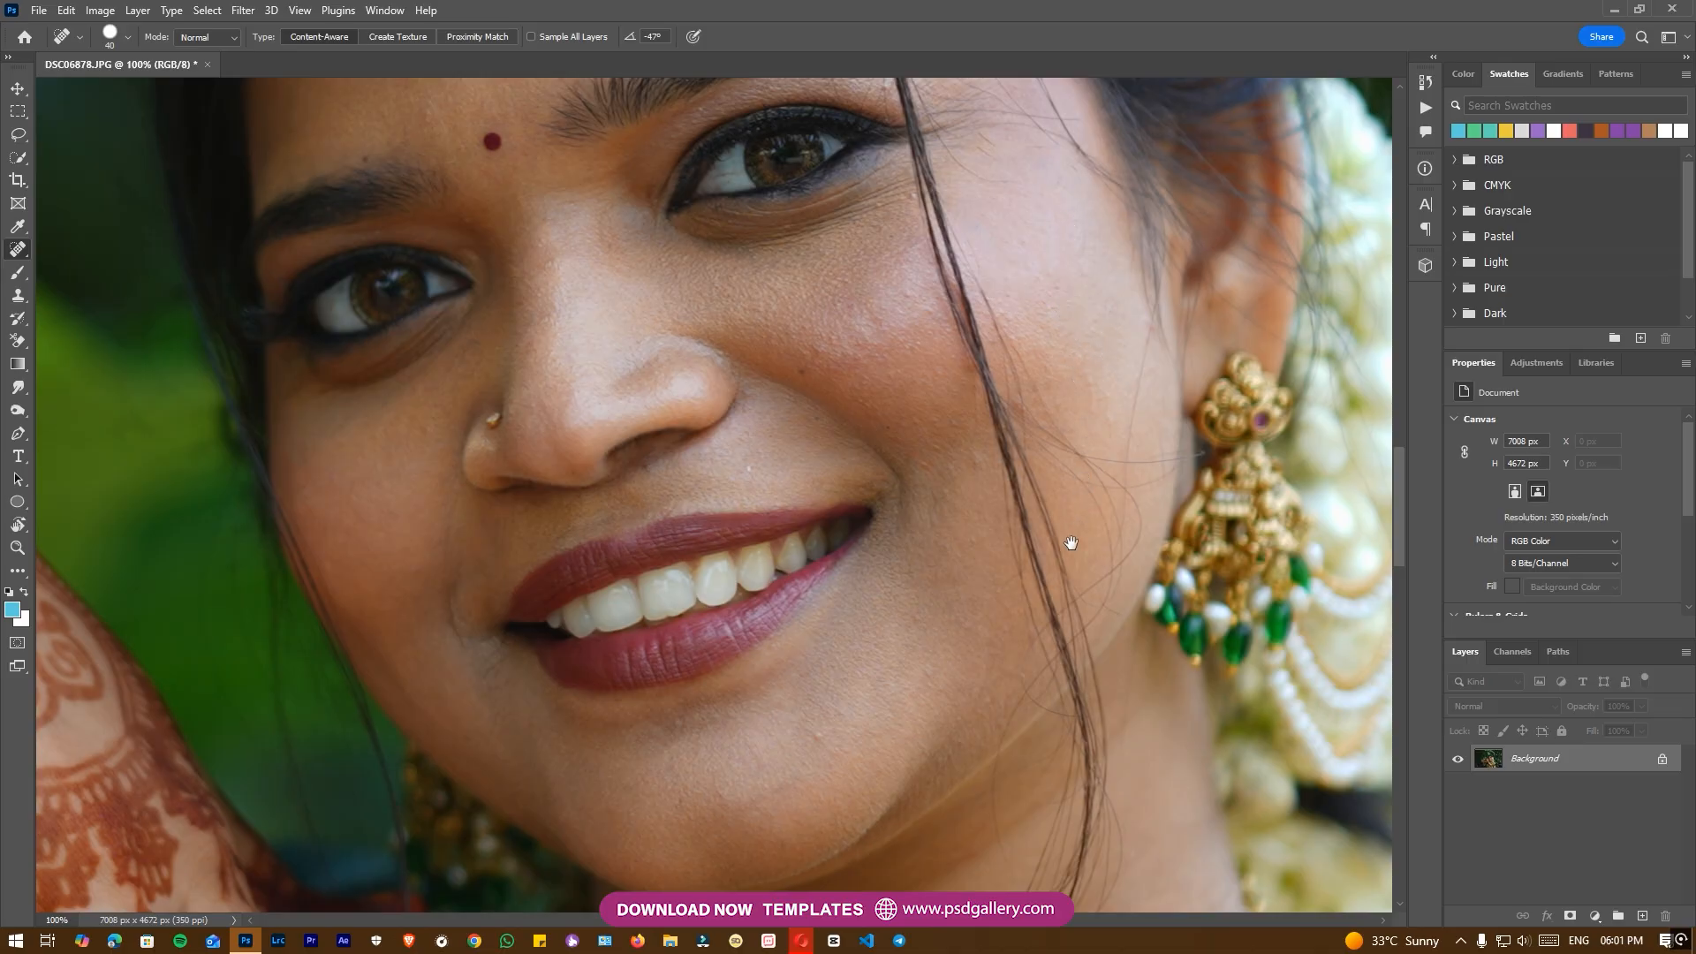
drag(1070, 543, 1075, 361)
click(830, 548)
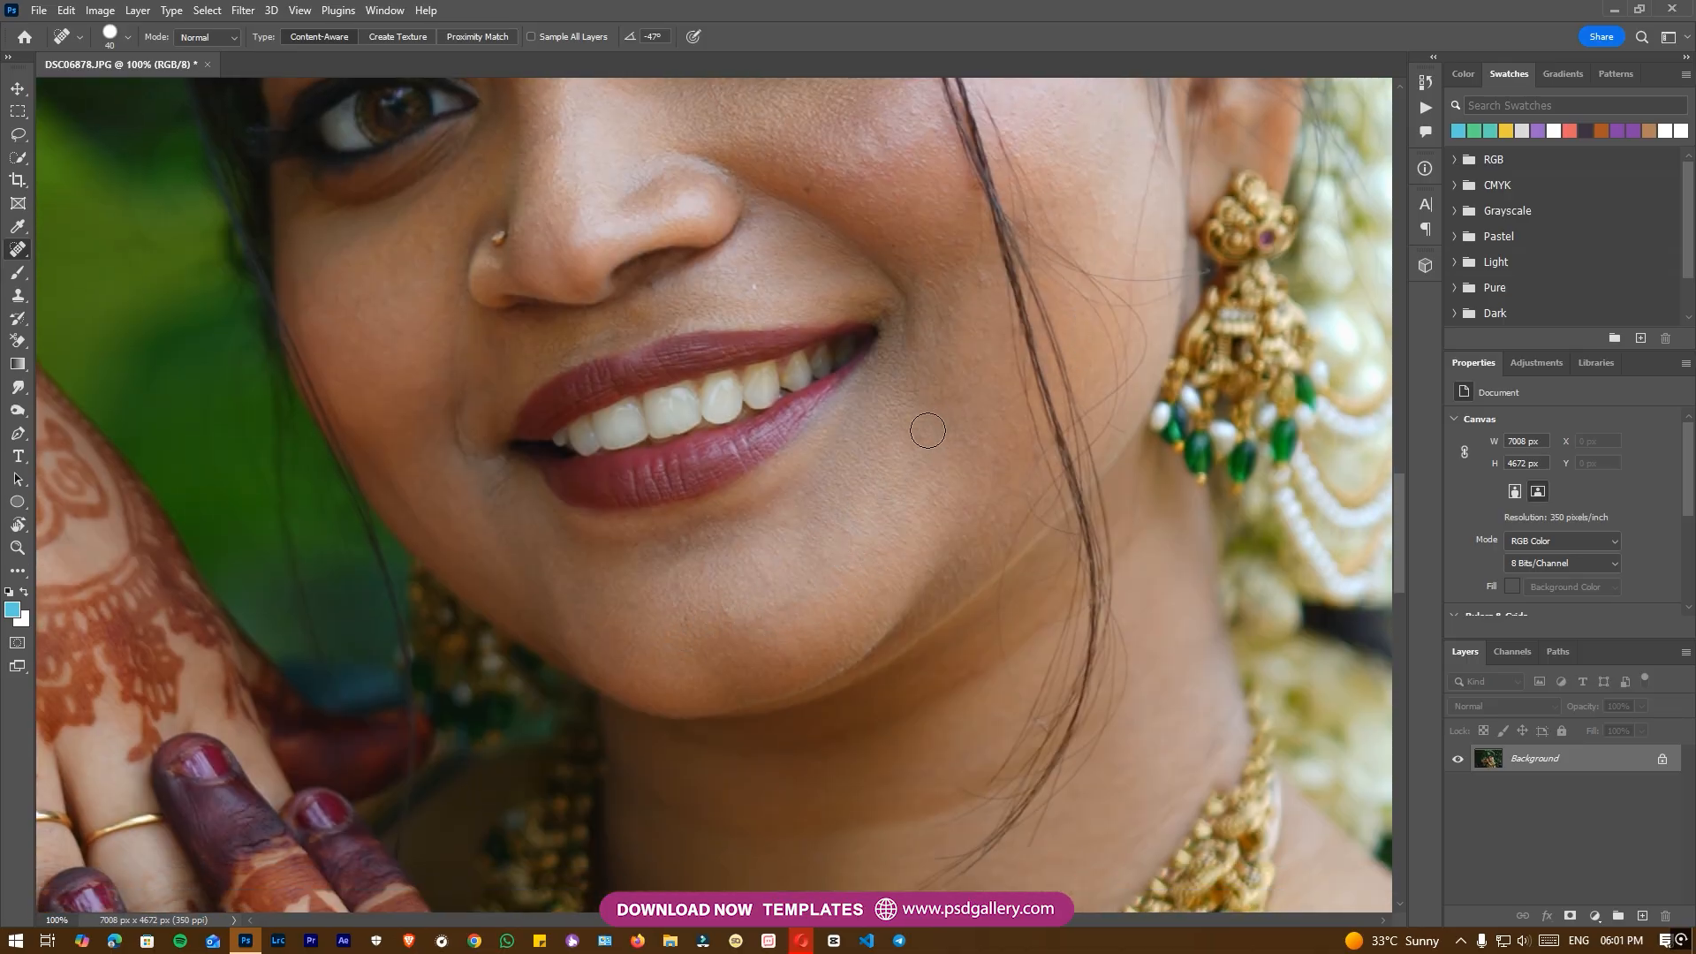
Step: Heal the leftover spots on the forehead, including the dark patch near the hairline
drag(666, 415, 746, 606)
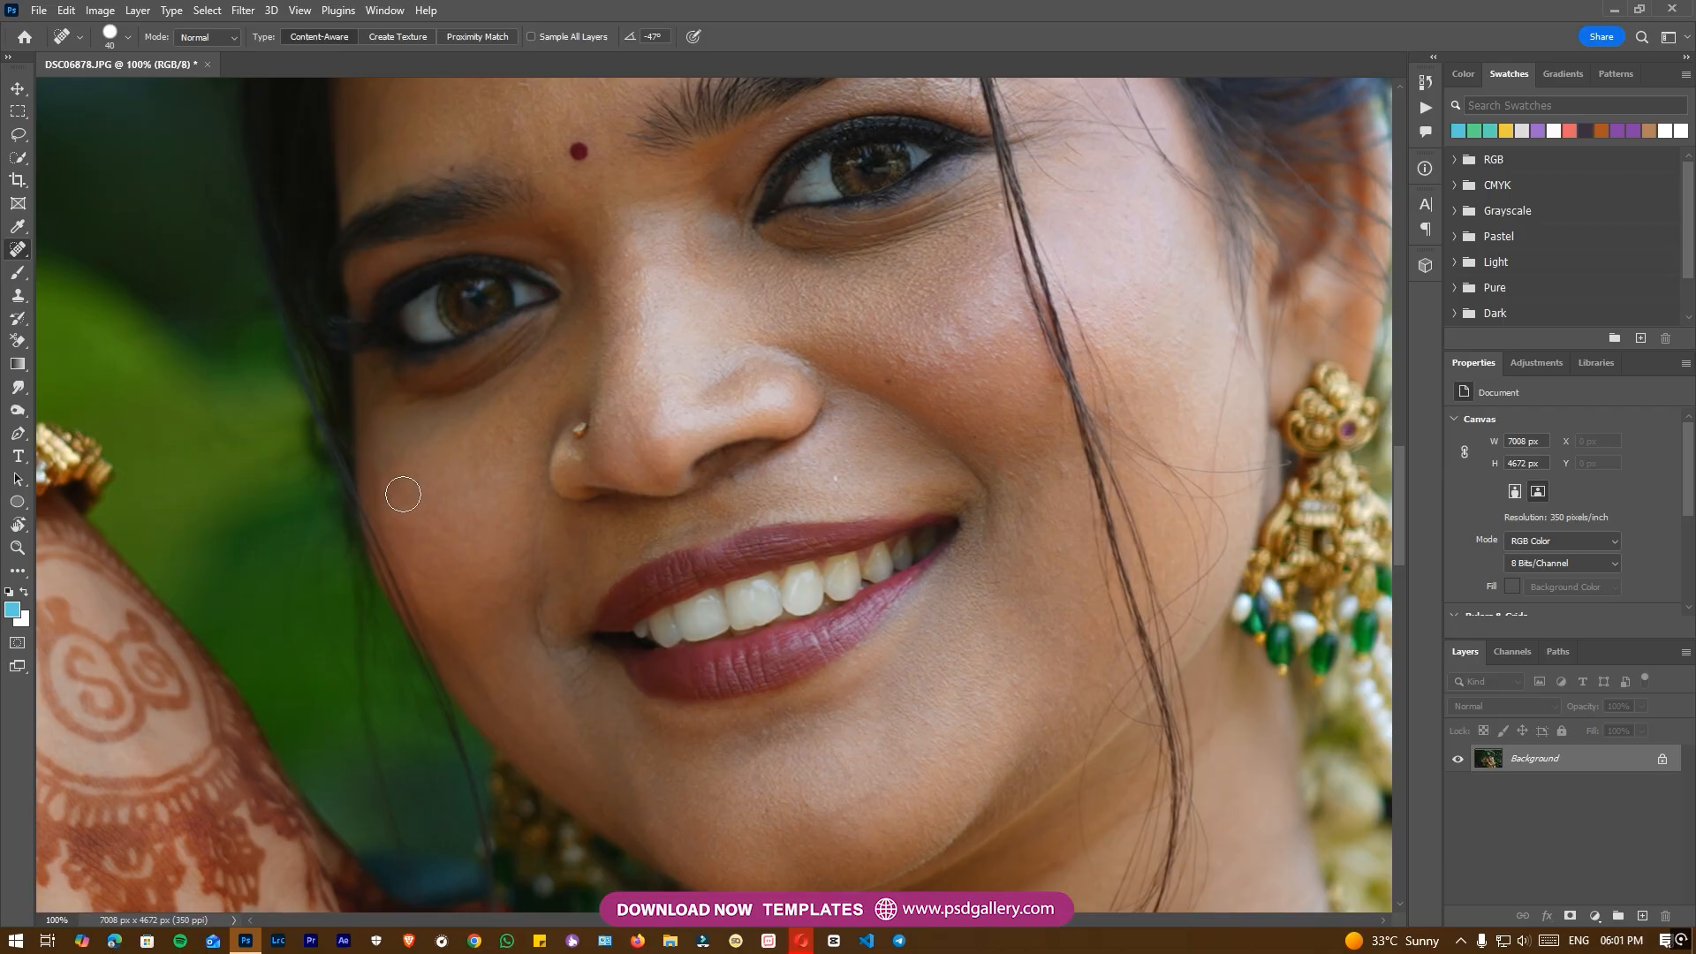
drag(564, 395, 569, 588)
click(463, 258)
click(506, 268)
drag(708, 191, 711, 328)
click(793, 241)
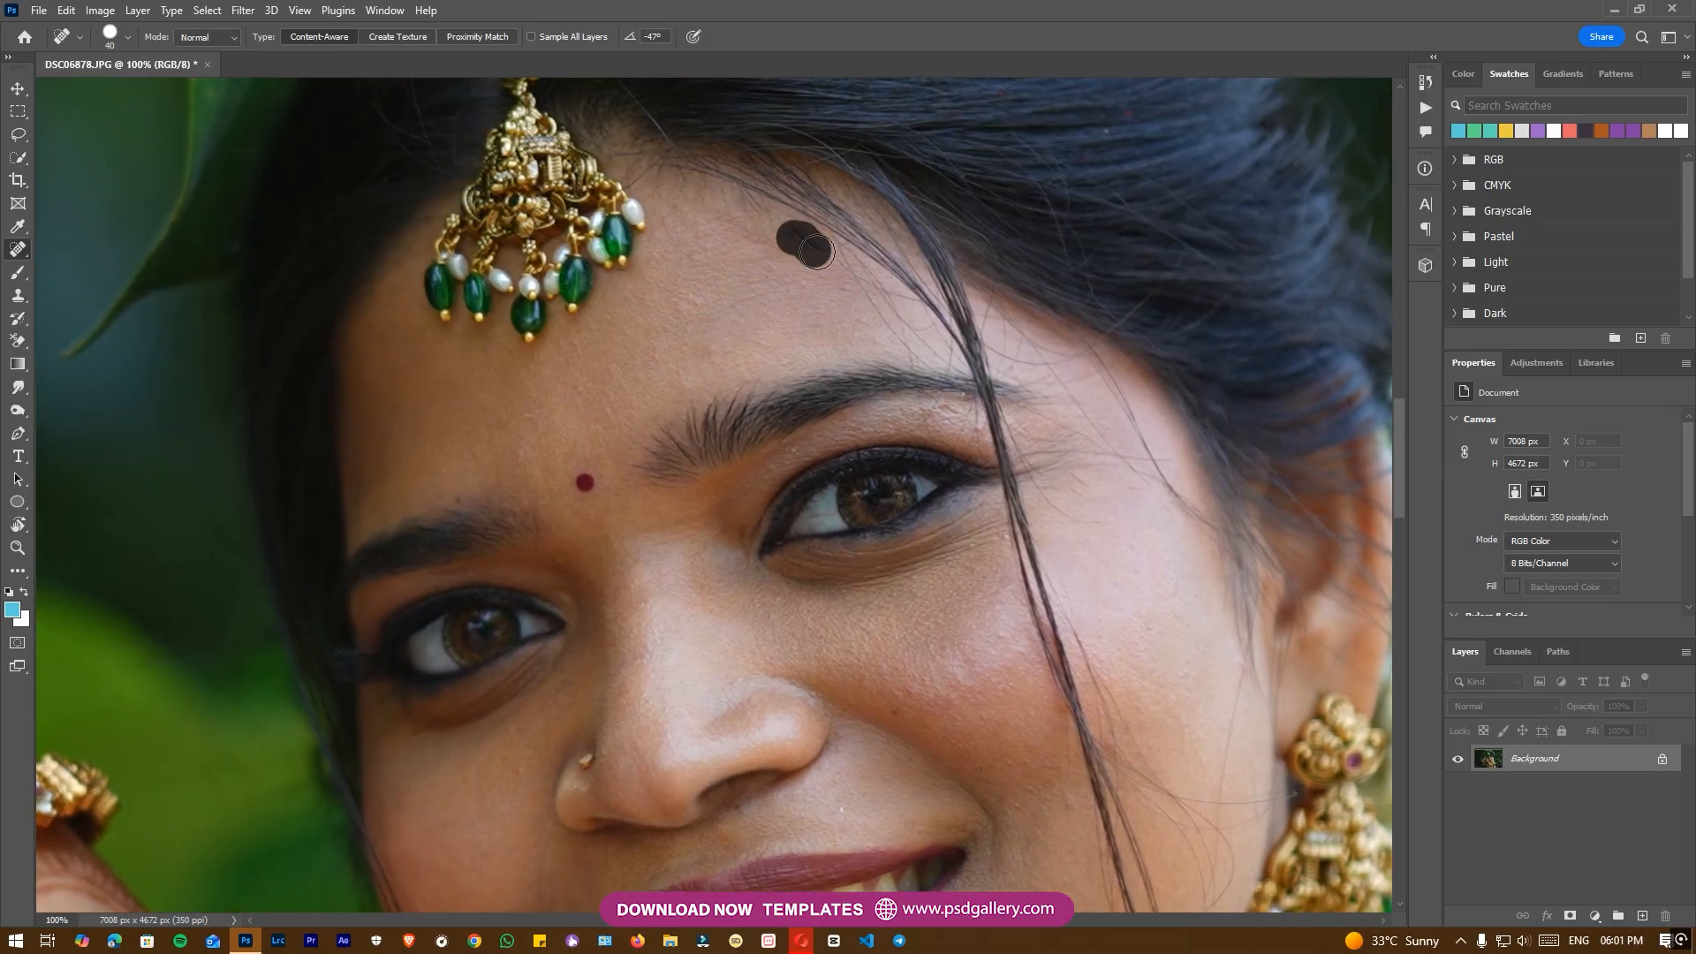
drag(1012, 190, 832, 339)
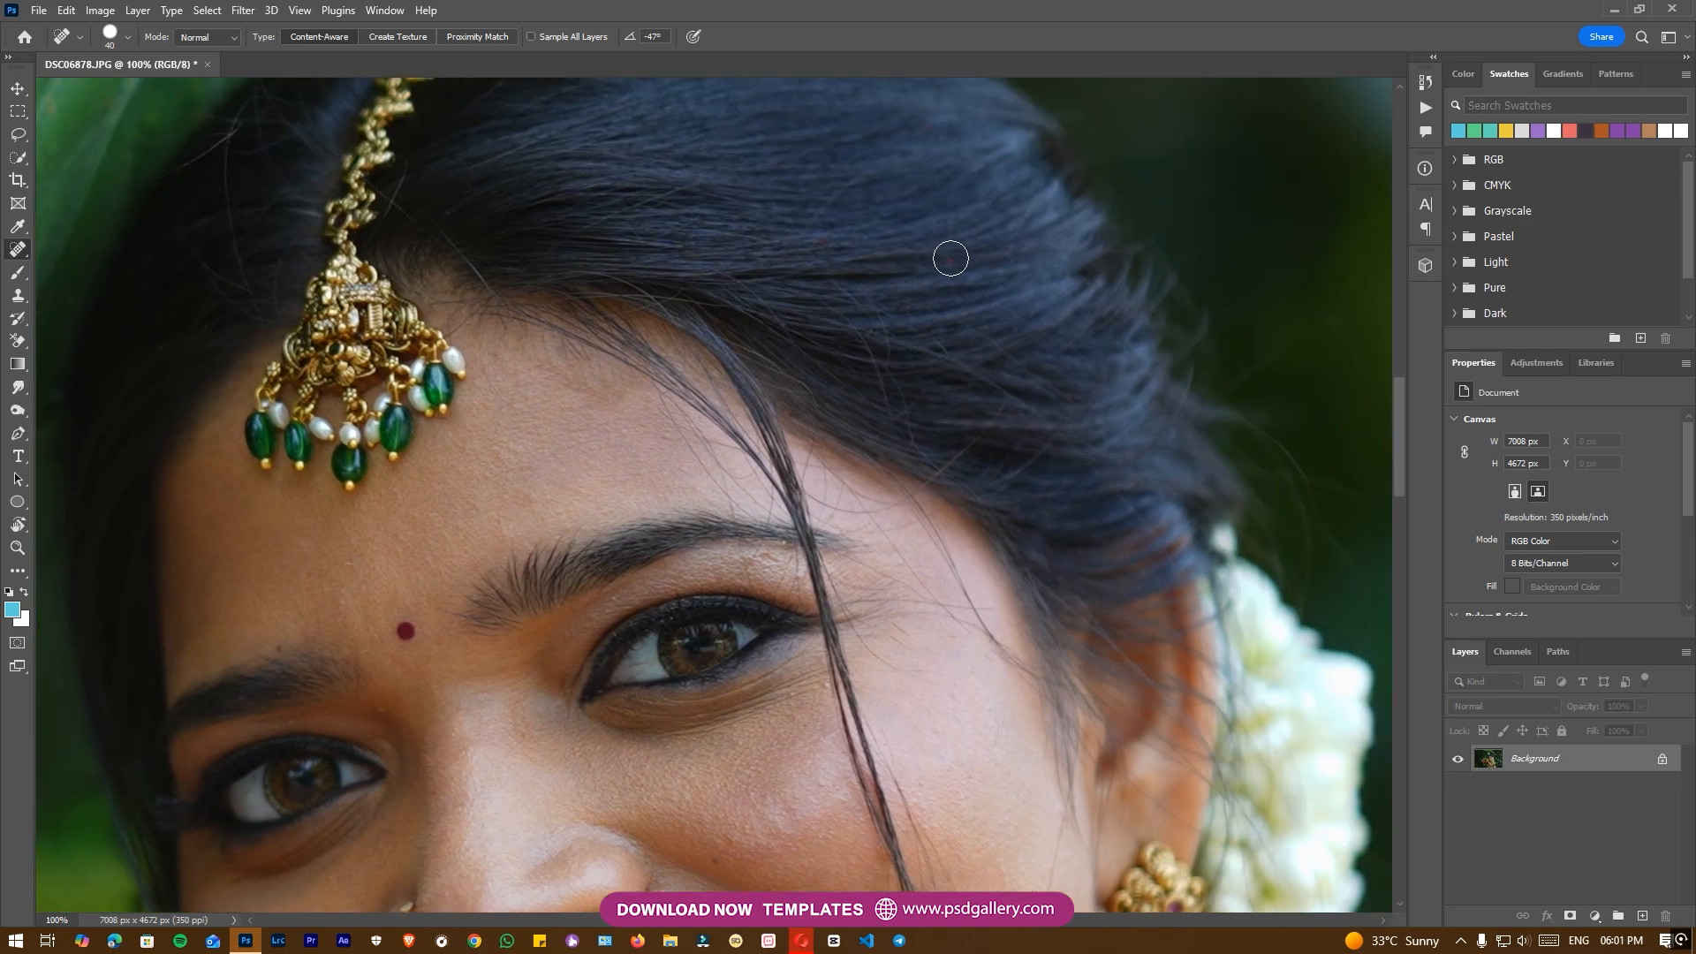
Step: Examine the face, neck, hands and shoulder at several magnifications for remaining skin blemishes
key(ctrl+minus)
drag(906, 689, 894, 404)
drag(798, 694, 781, 380)
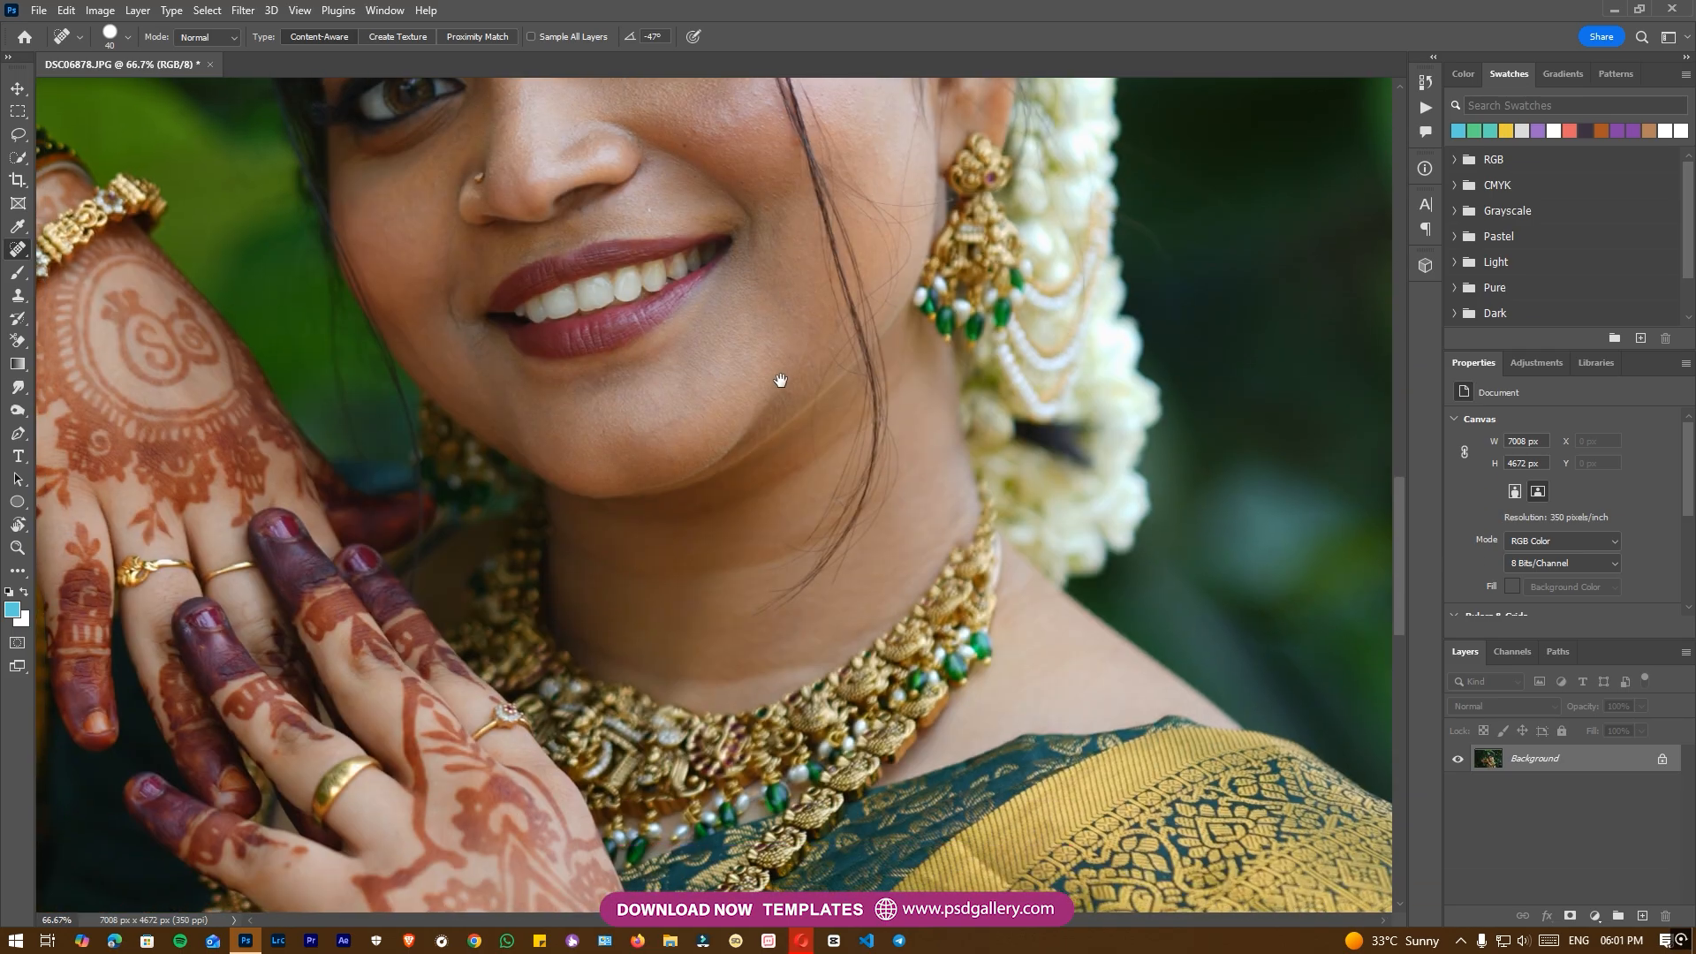
key(ctrl+plus)
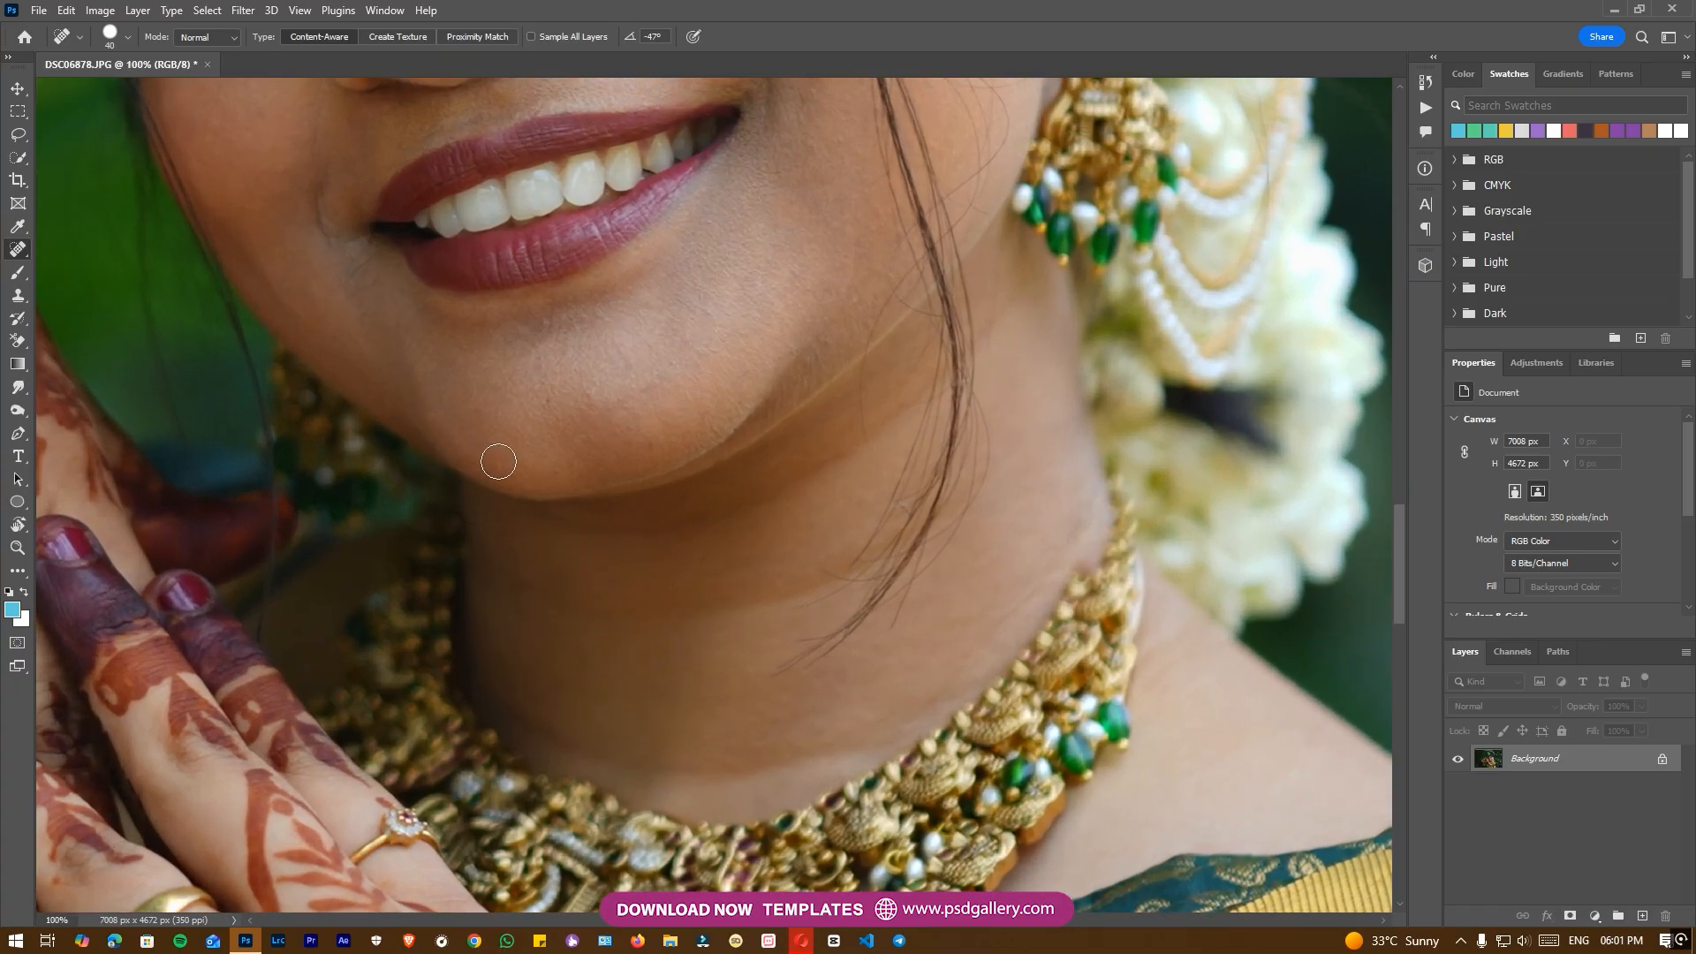
drag(461, 395, 745, 492)
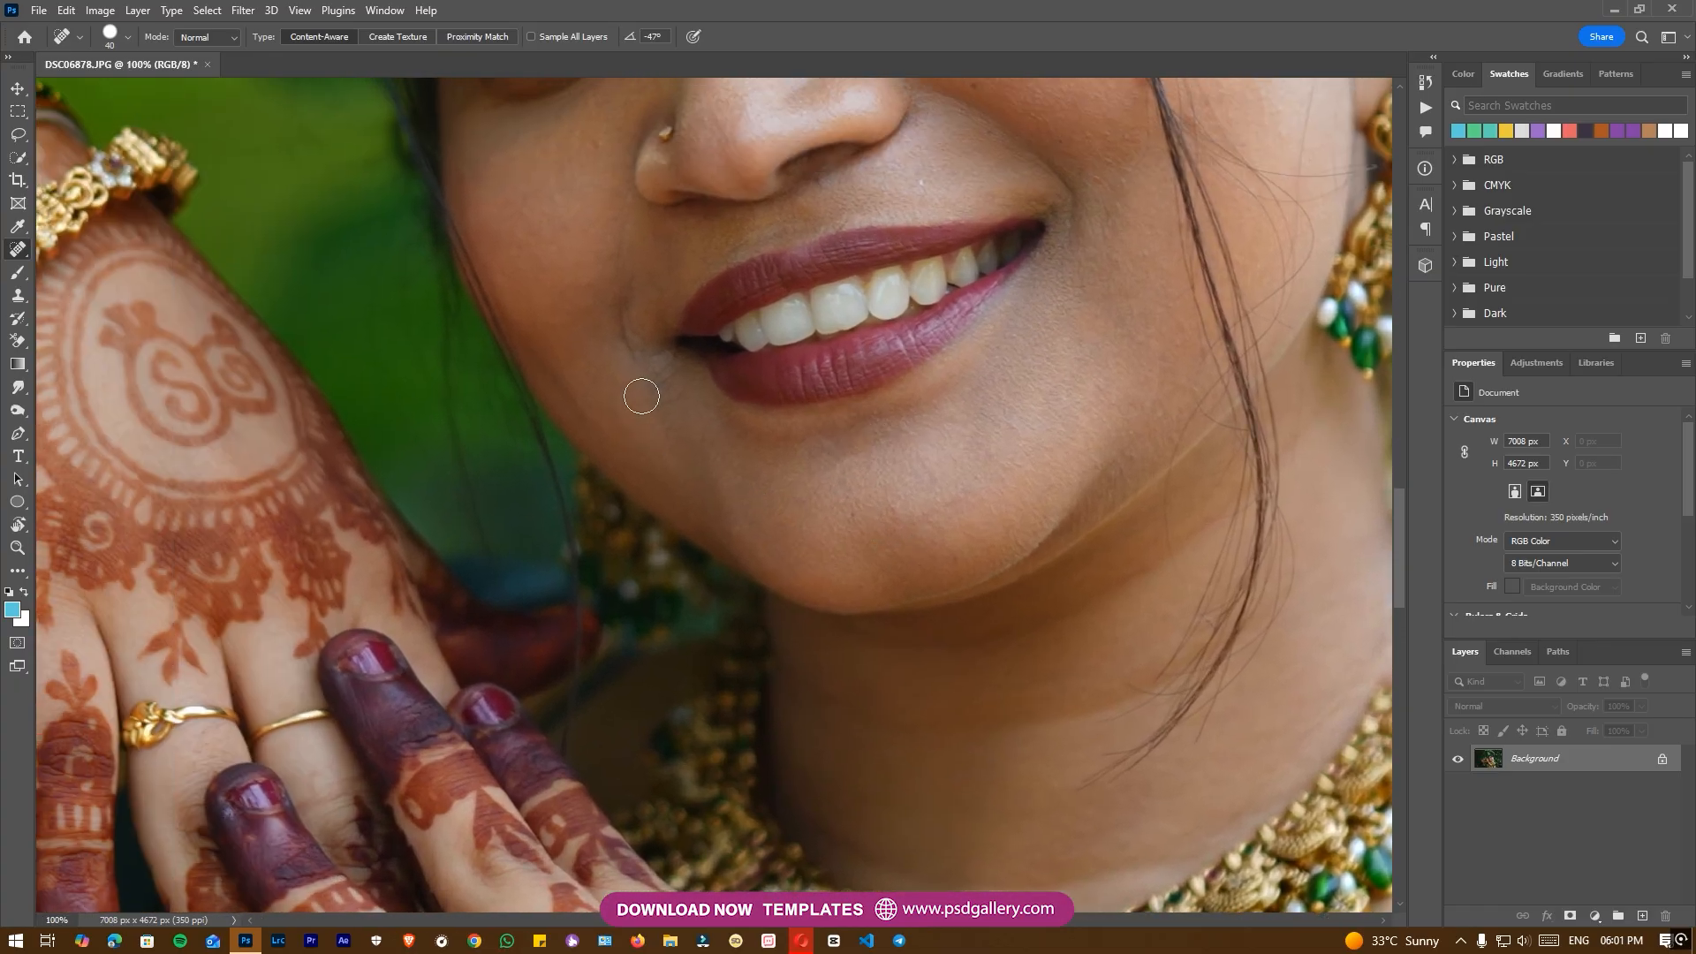
drag(938, 139, 873, 402)
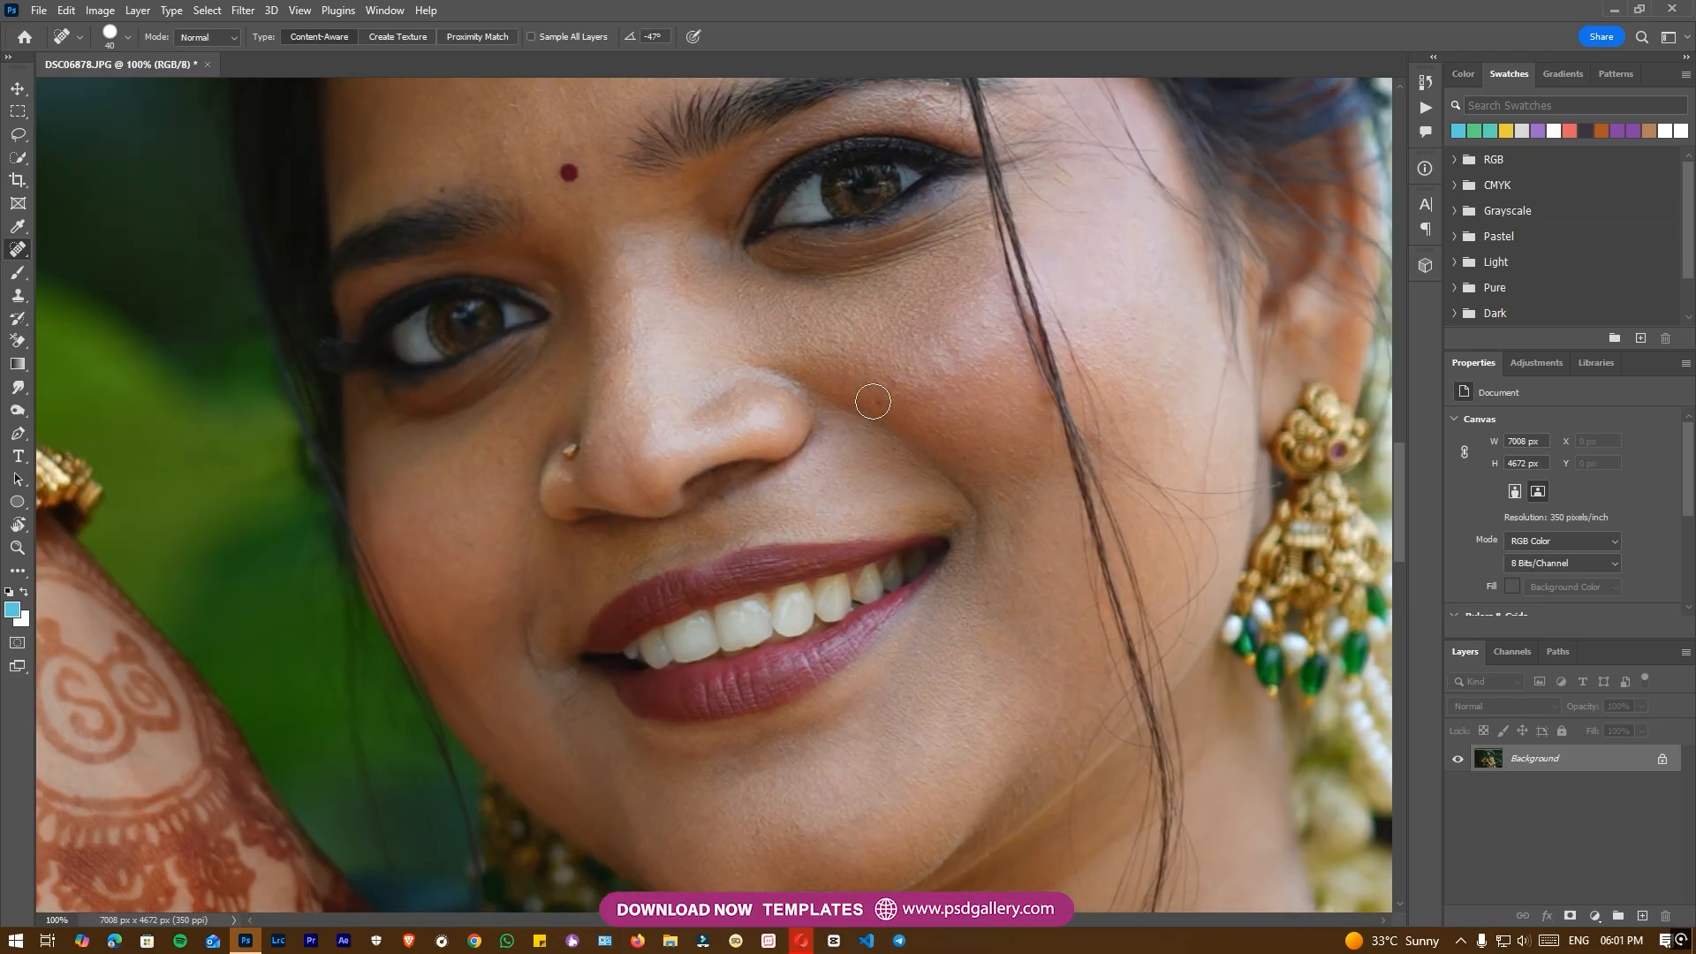
key(ctrl+minus)
drag(984, 637, 883, 425)
drag(861, 565, 781, 509)
key(ctrl+minus)
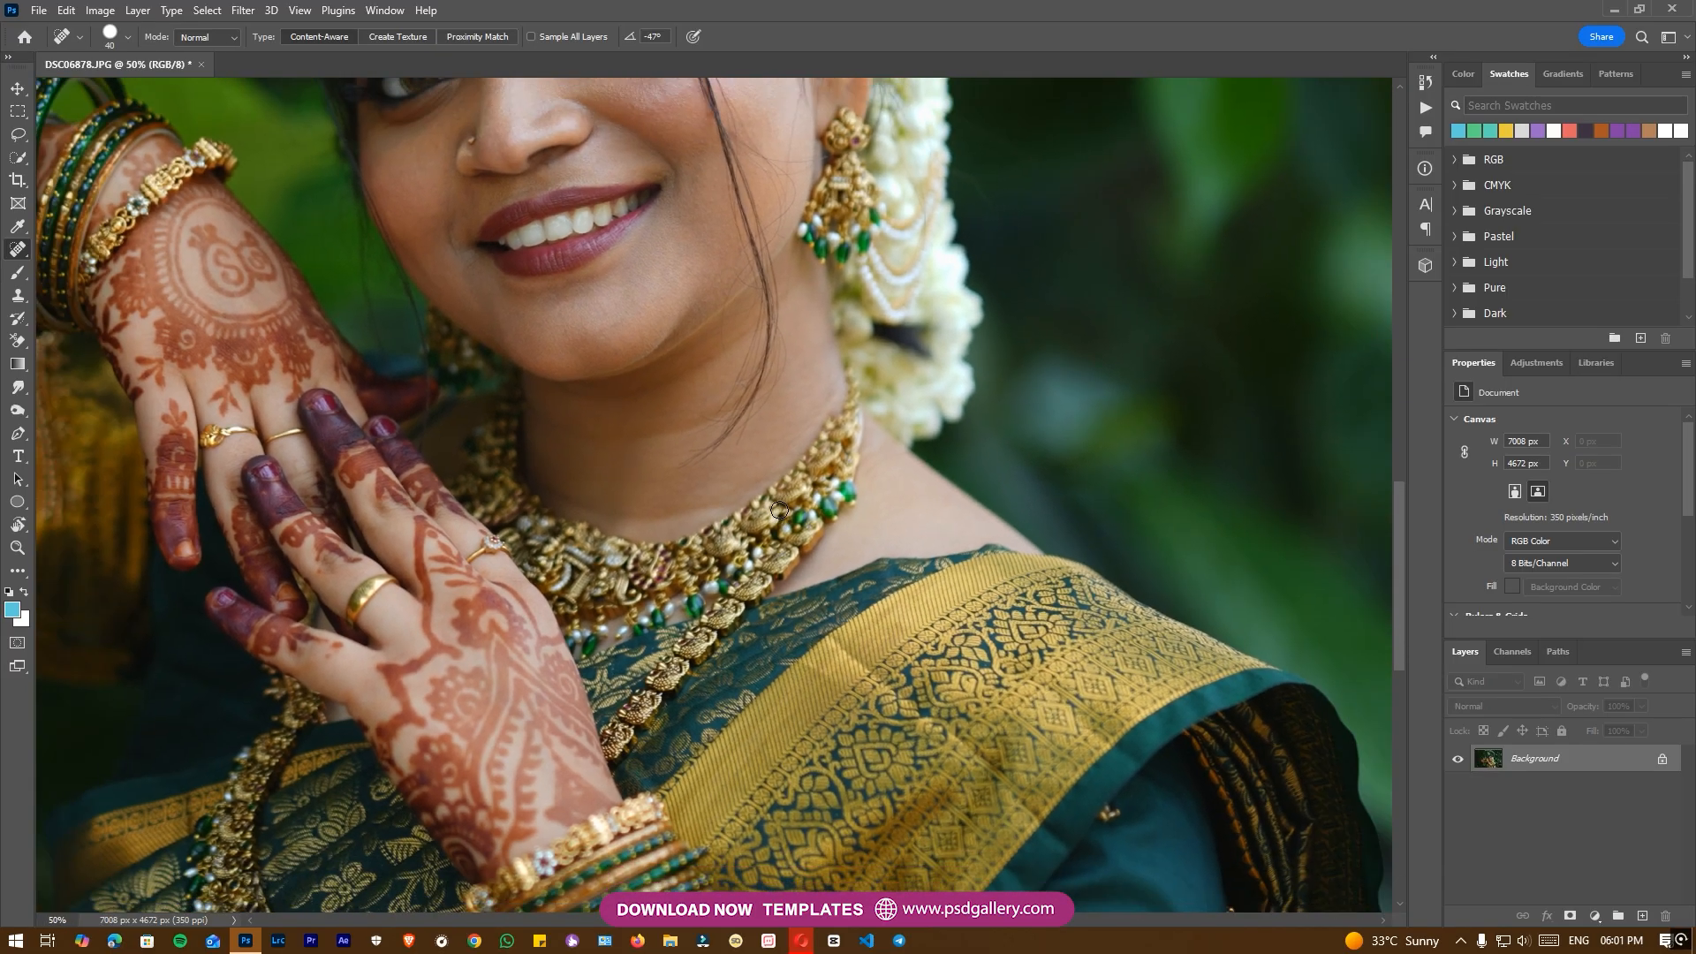
drag(754, 392, 852, 568)
mouse_move(786, 517)
mouse_down()
mouse_move(827, 649)
mouse_move(811, 458)
mouse_up()
key(ctrl+minus)
key(ctrl+minus)
drag(812, 569, 805, 495)
drag(840, 432, 795, 614)
key(ctrl+plus)
key(ctrl+plus)
key(ctrl+plus)
key(ctrl+plus)
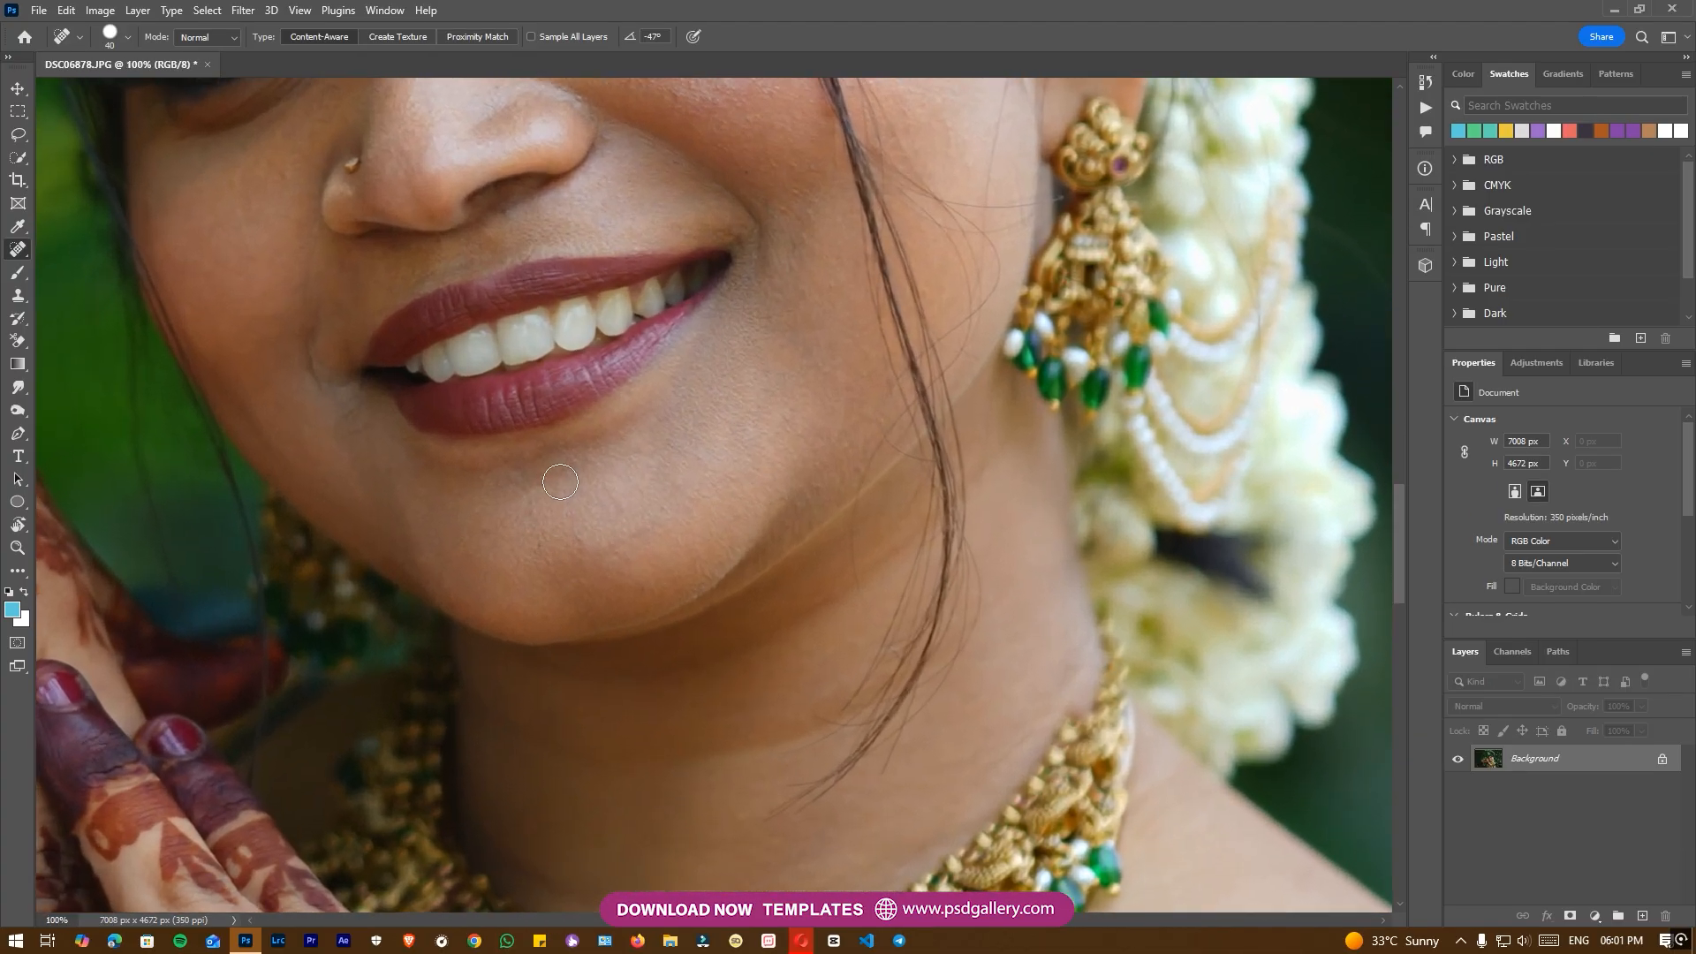
Step: Touch up the last forehead blemishes between the hair ornament and the eyebrows with the Spot Healing Brush
drag(710, 446, 1001, 497)
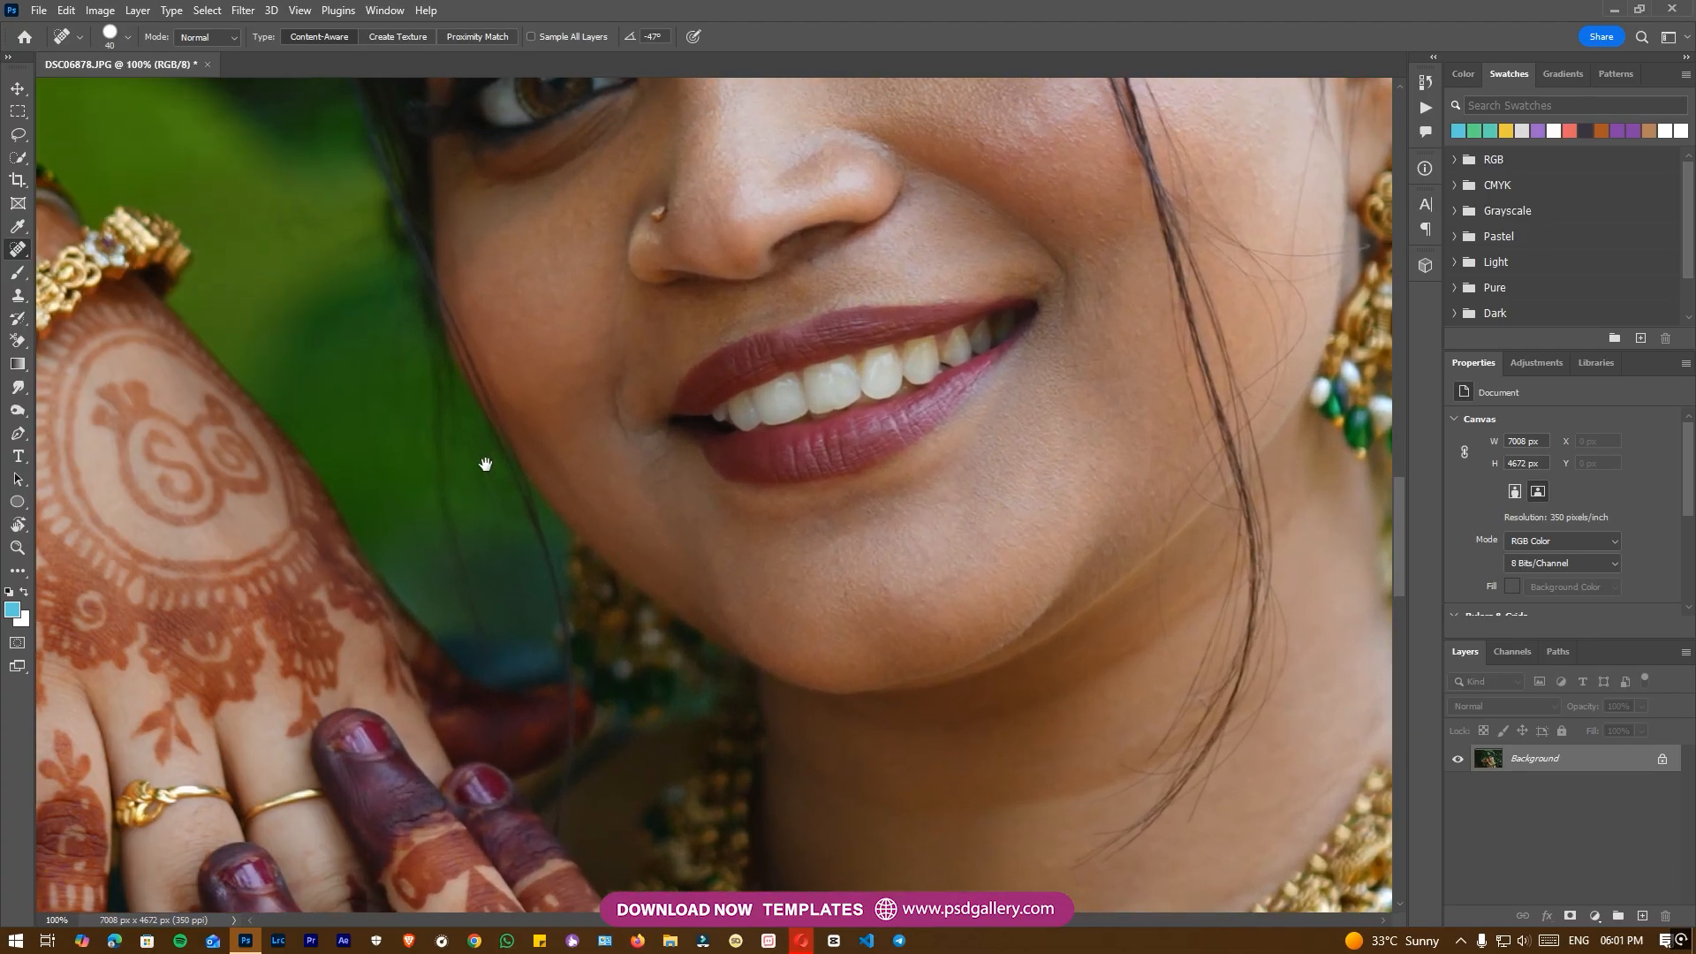
drag(443, 480, 887, 575)
drag(662, 558, 561, 779)
drag(871, 492, 613, 633)
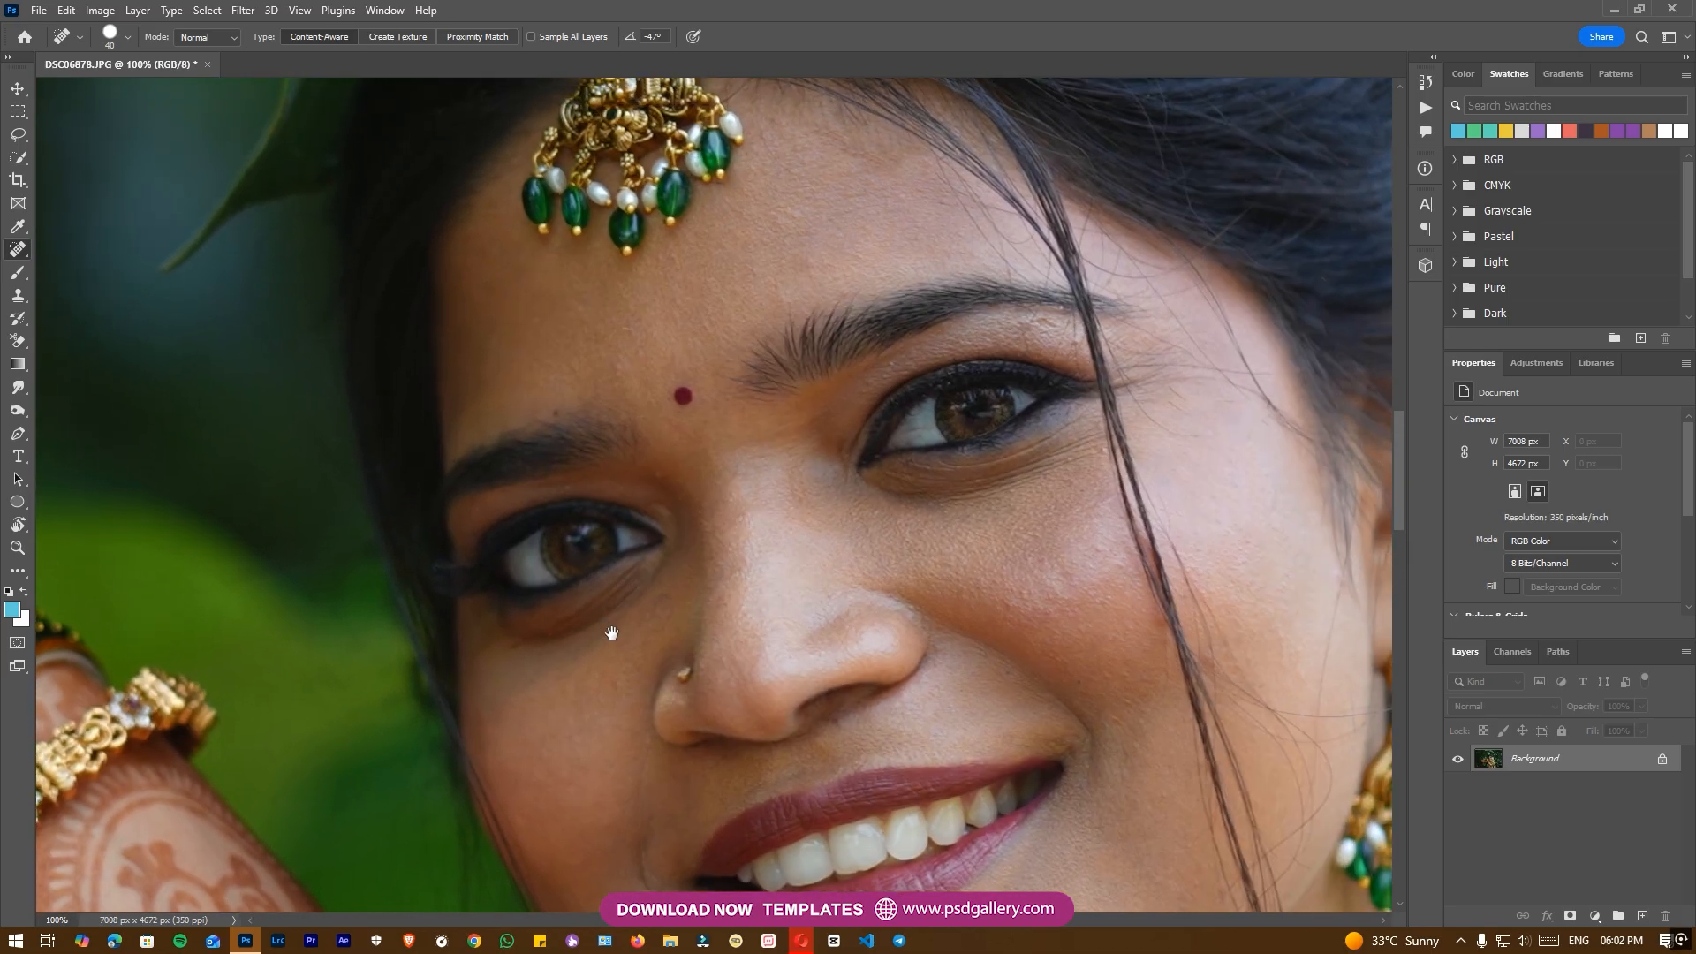
click(624, 339)
click(792, 245)
drag(944, 217, 815, 253)
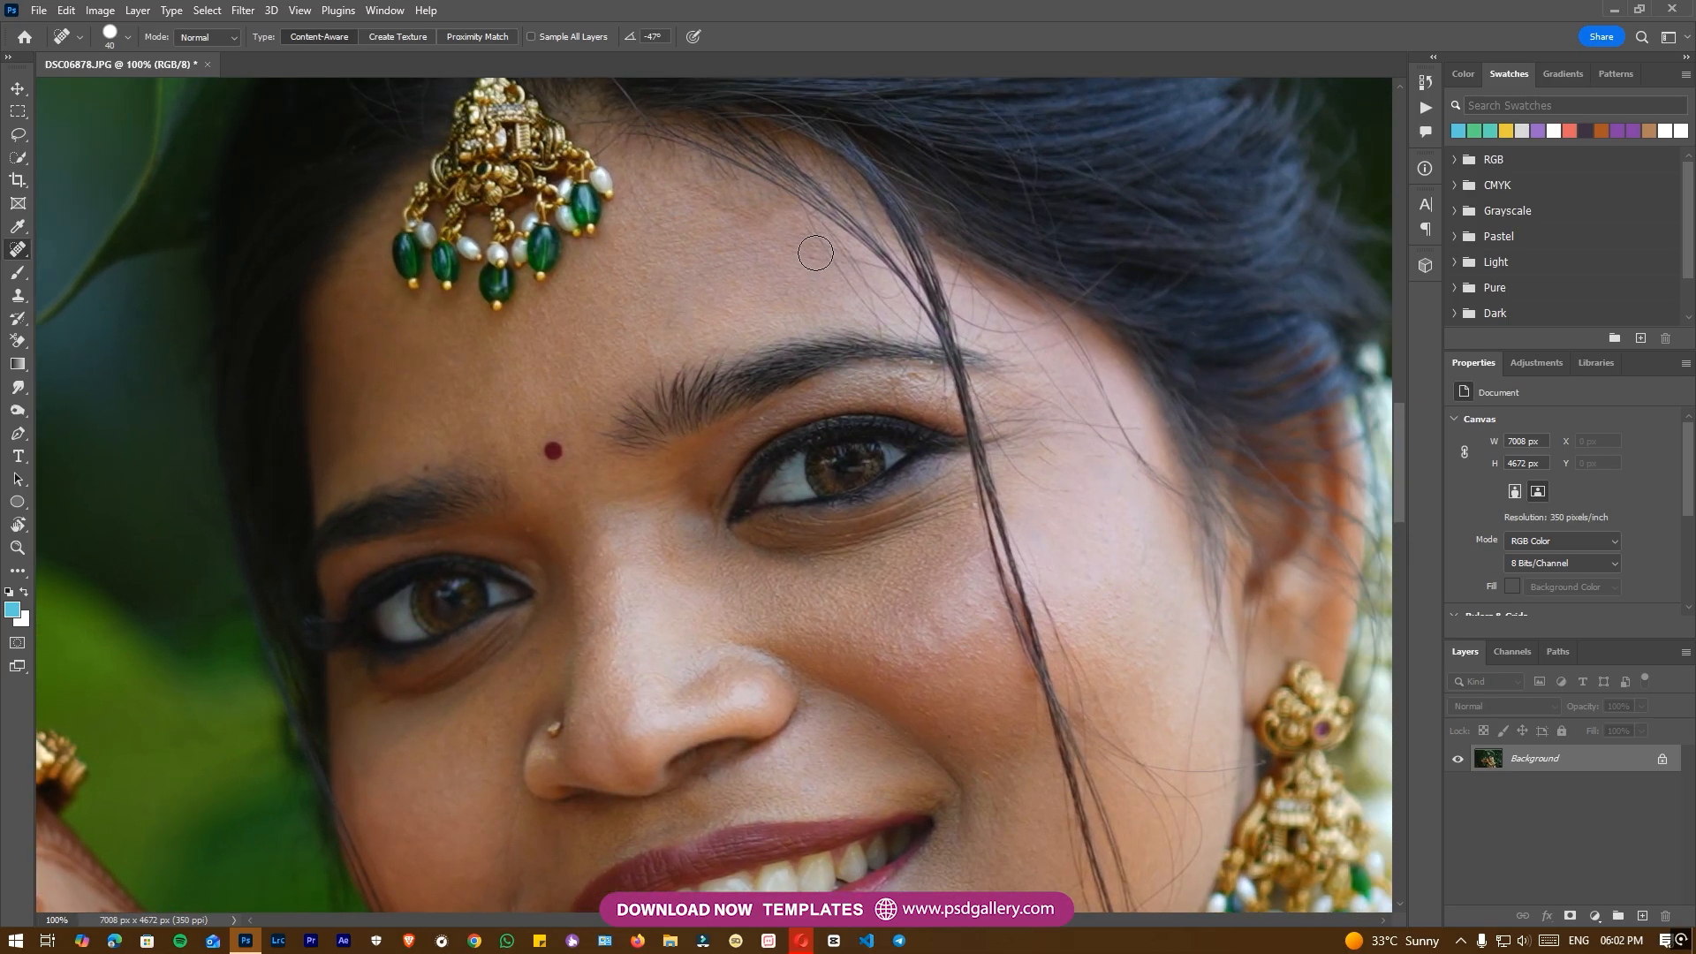
key(ctrl+minus)
drag(948, 625, 929, 530)
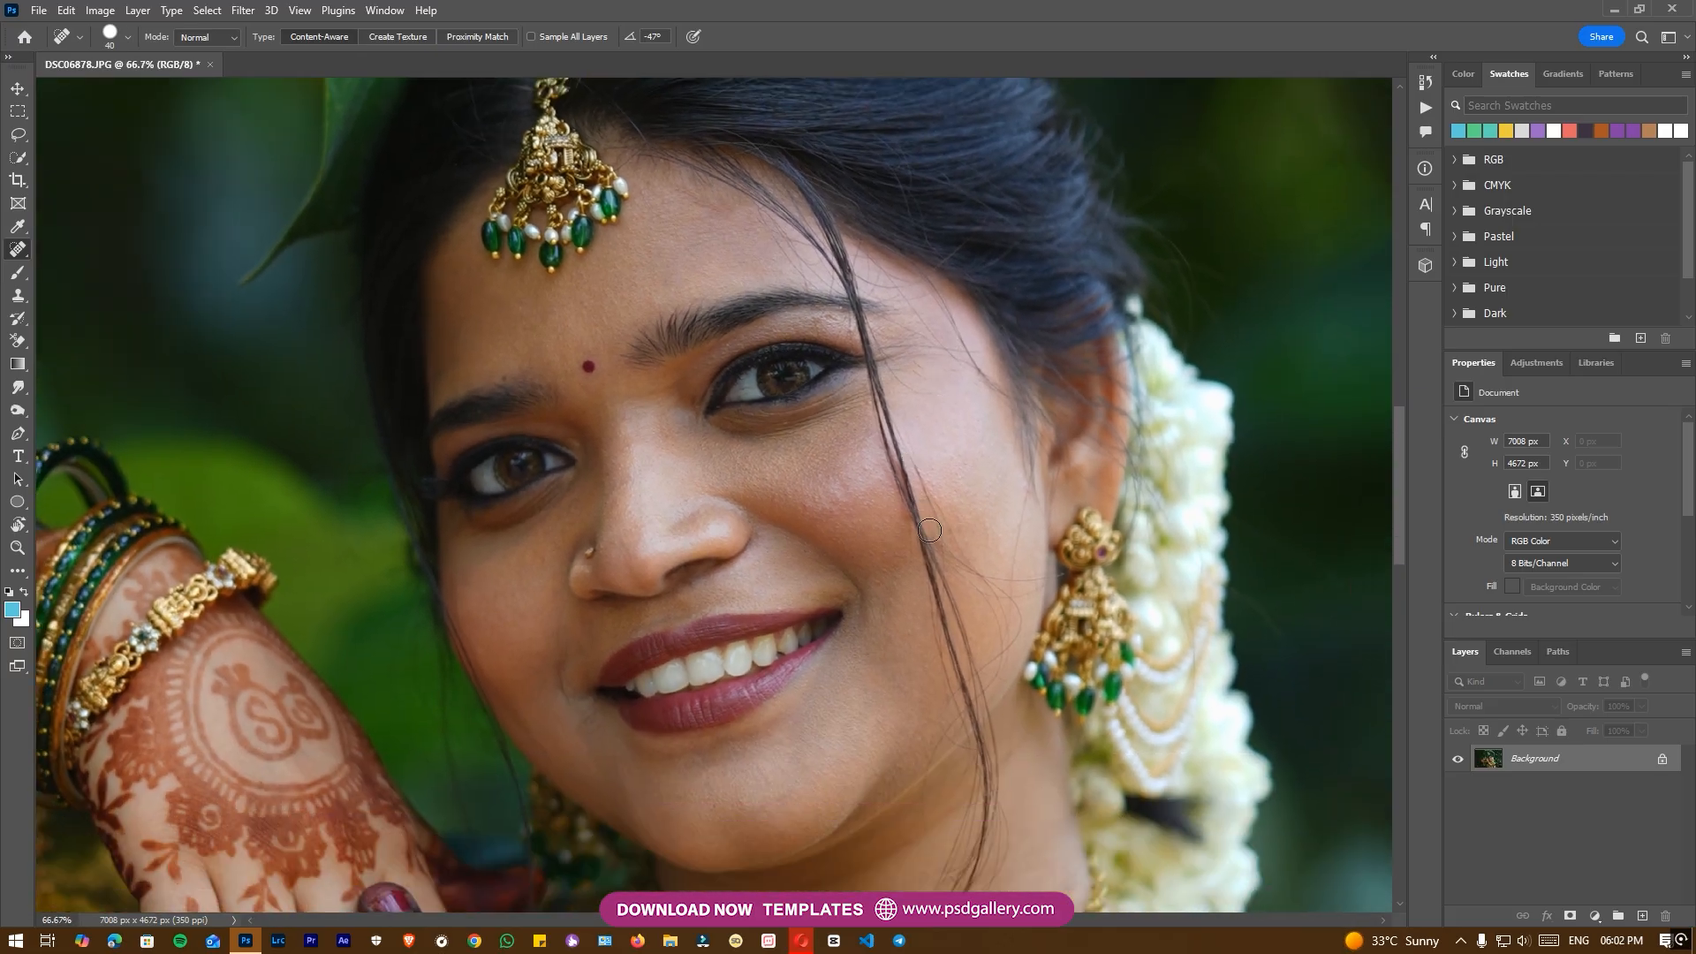
Step: Run the Skin Retouching action from the Skin Retouching PSD Gallery action set on the portrait
key(v)
key(ctrl+minus)
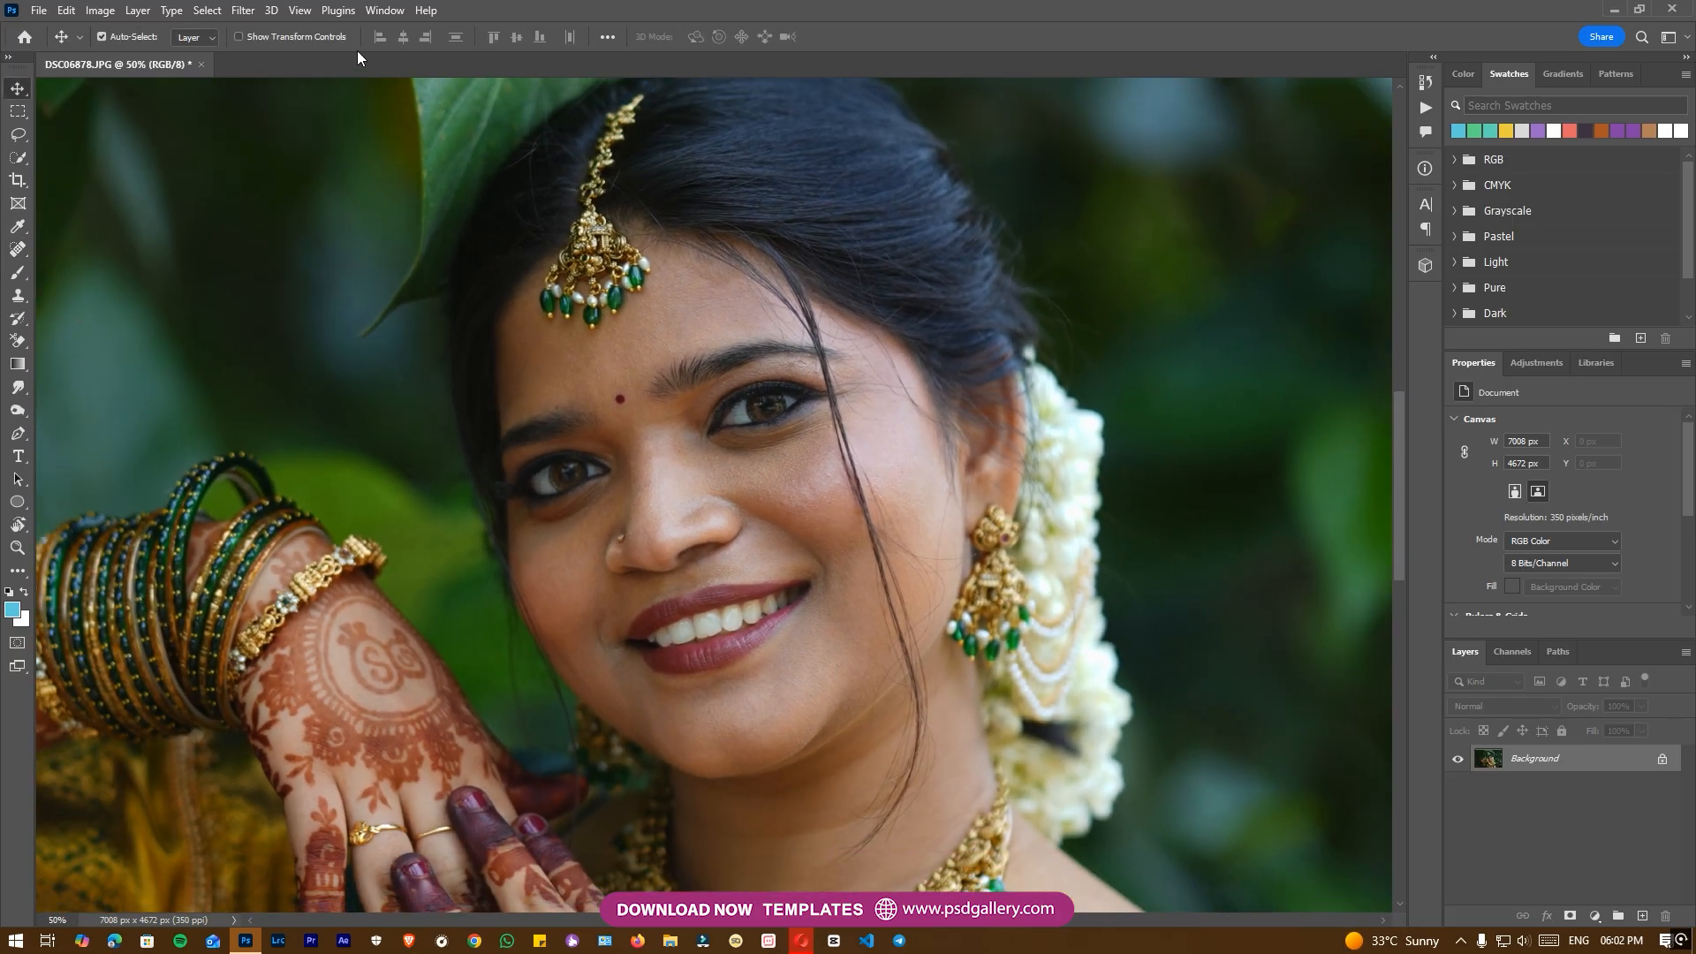
click(384, 11)
click(424, 131)
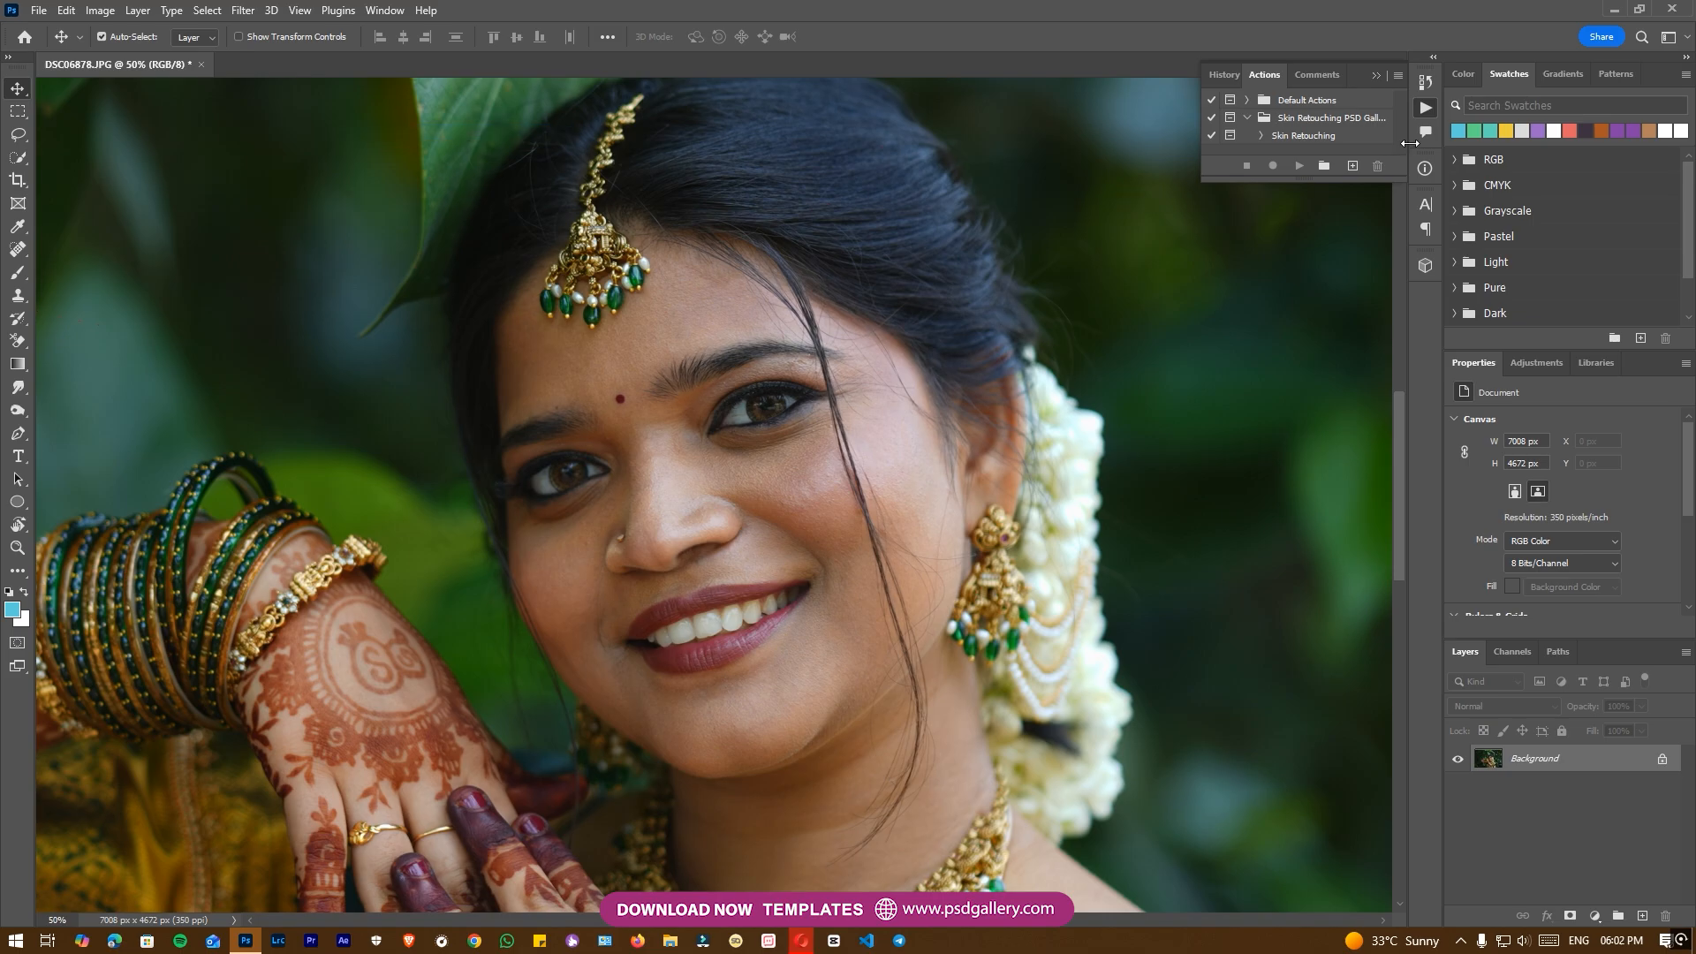
click(1326, 135)
click(1300, 166)
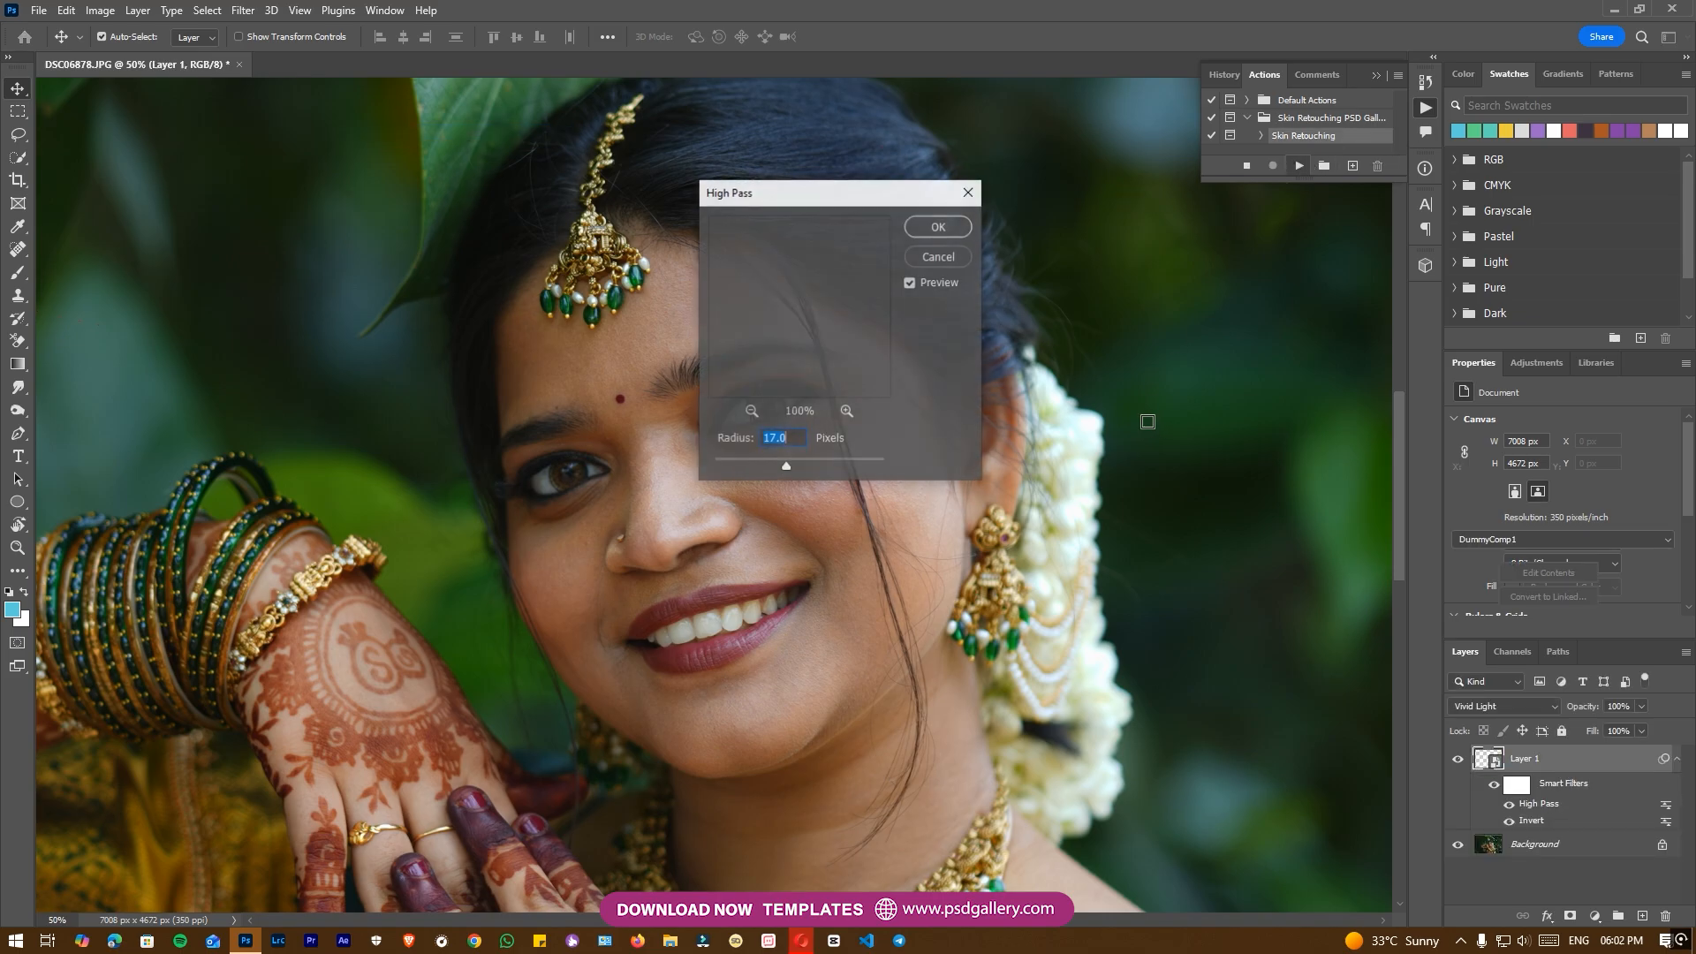
Step: Accept a High Pass radius of 17.0 pixels and a Gaussian Blur radius of 4.5 pixels for the action
drag(887, 200, 1307, 199)
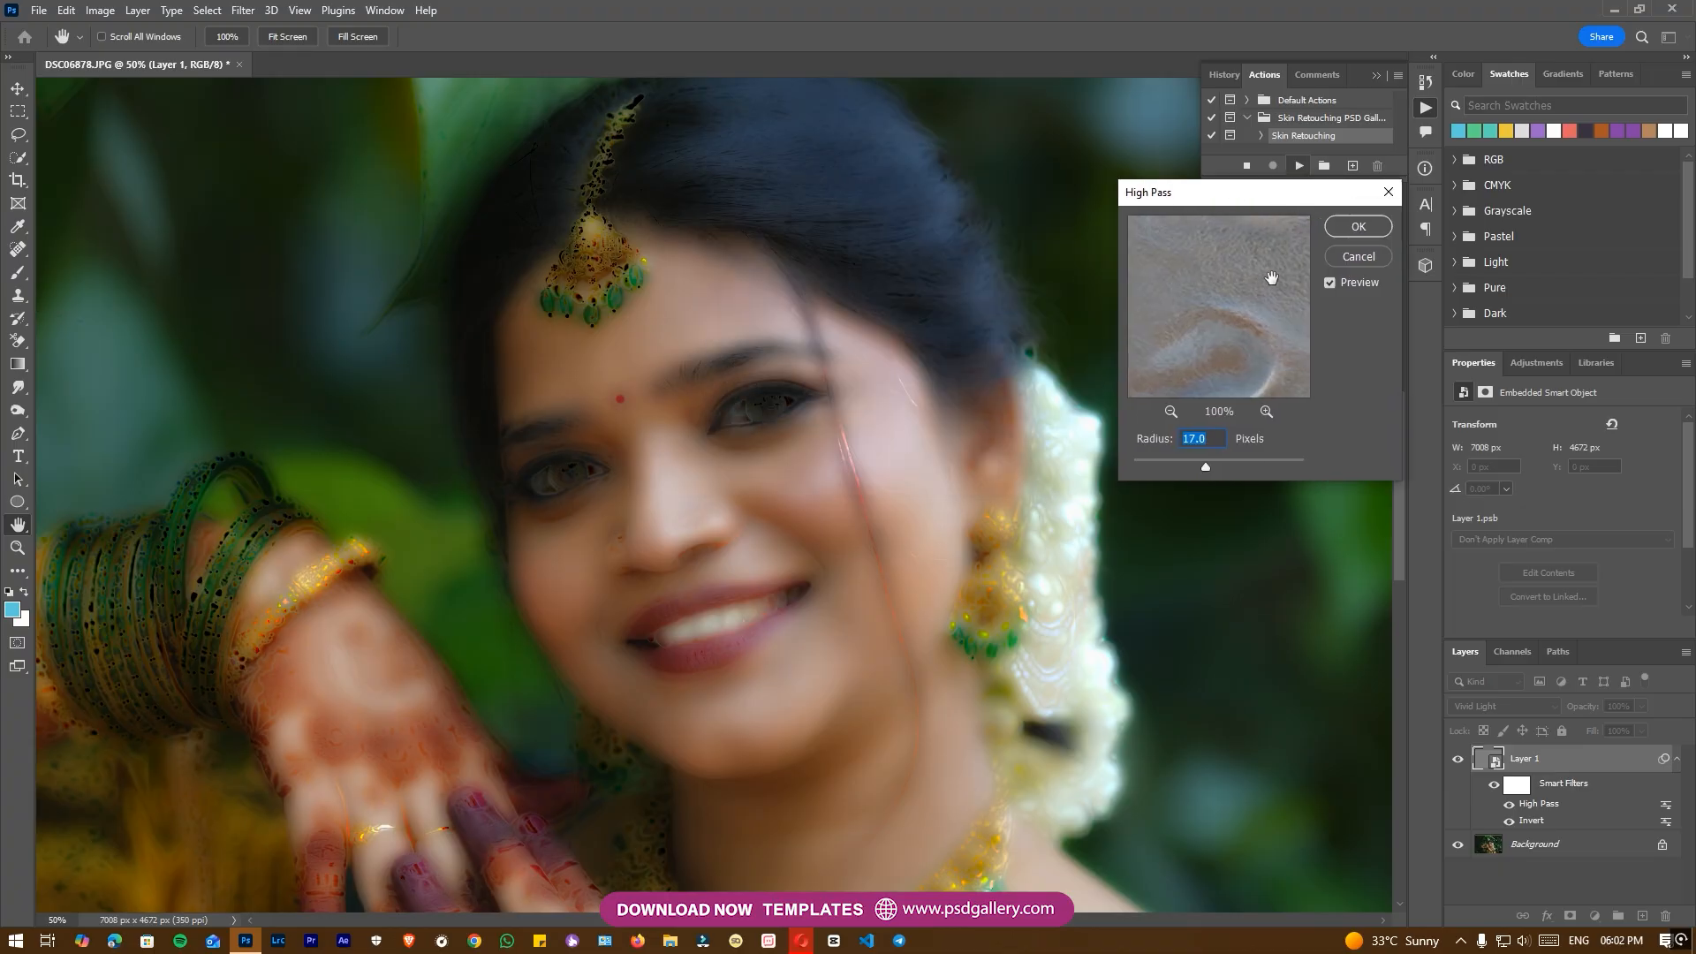
click(1382, 229)
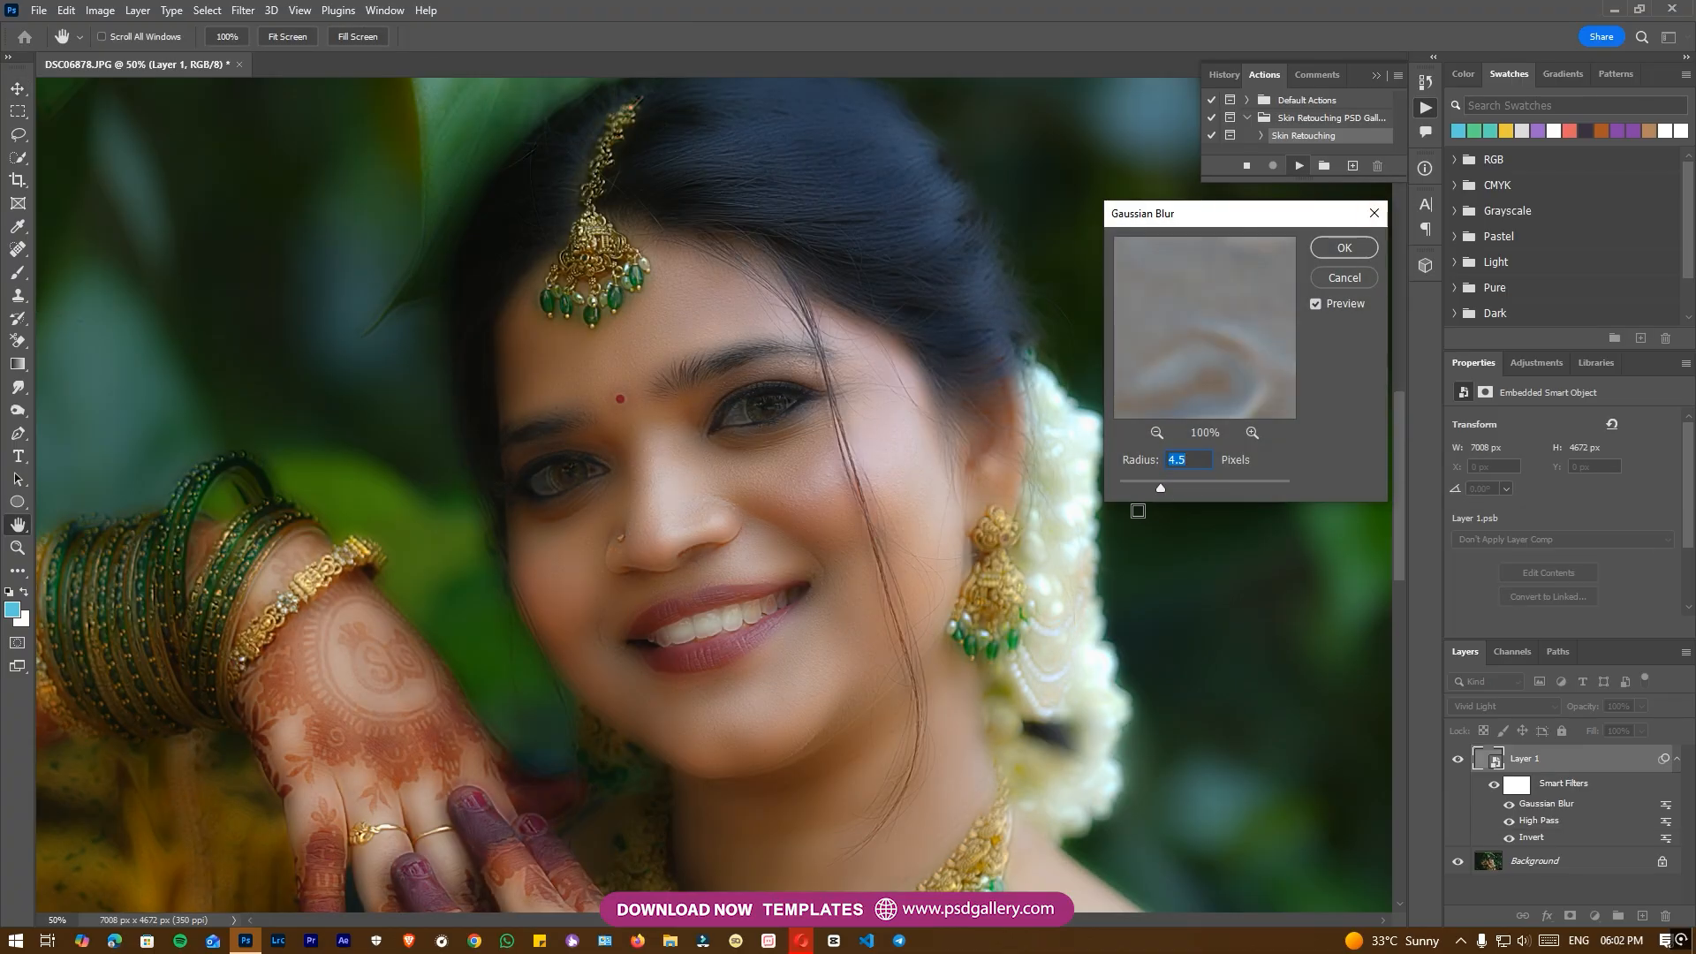
click(1343, 248)
Step: Reduce the white brush to 100 px and start painting the skin smoothing into the face on Layer 1's mask
key(ctrl+plus)
key(bracketleft)
key(bracketleft)
key(bracketleft)
key(bracketleft)
key(bracketleft)
key(bracketleft)
key(bracketleft)
key(bracketleft)
key(ctrl+plus)
key(bracketleft)
key(bracketleft)
key(bracketleft)
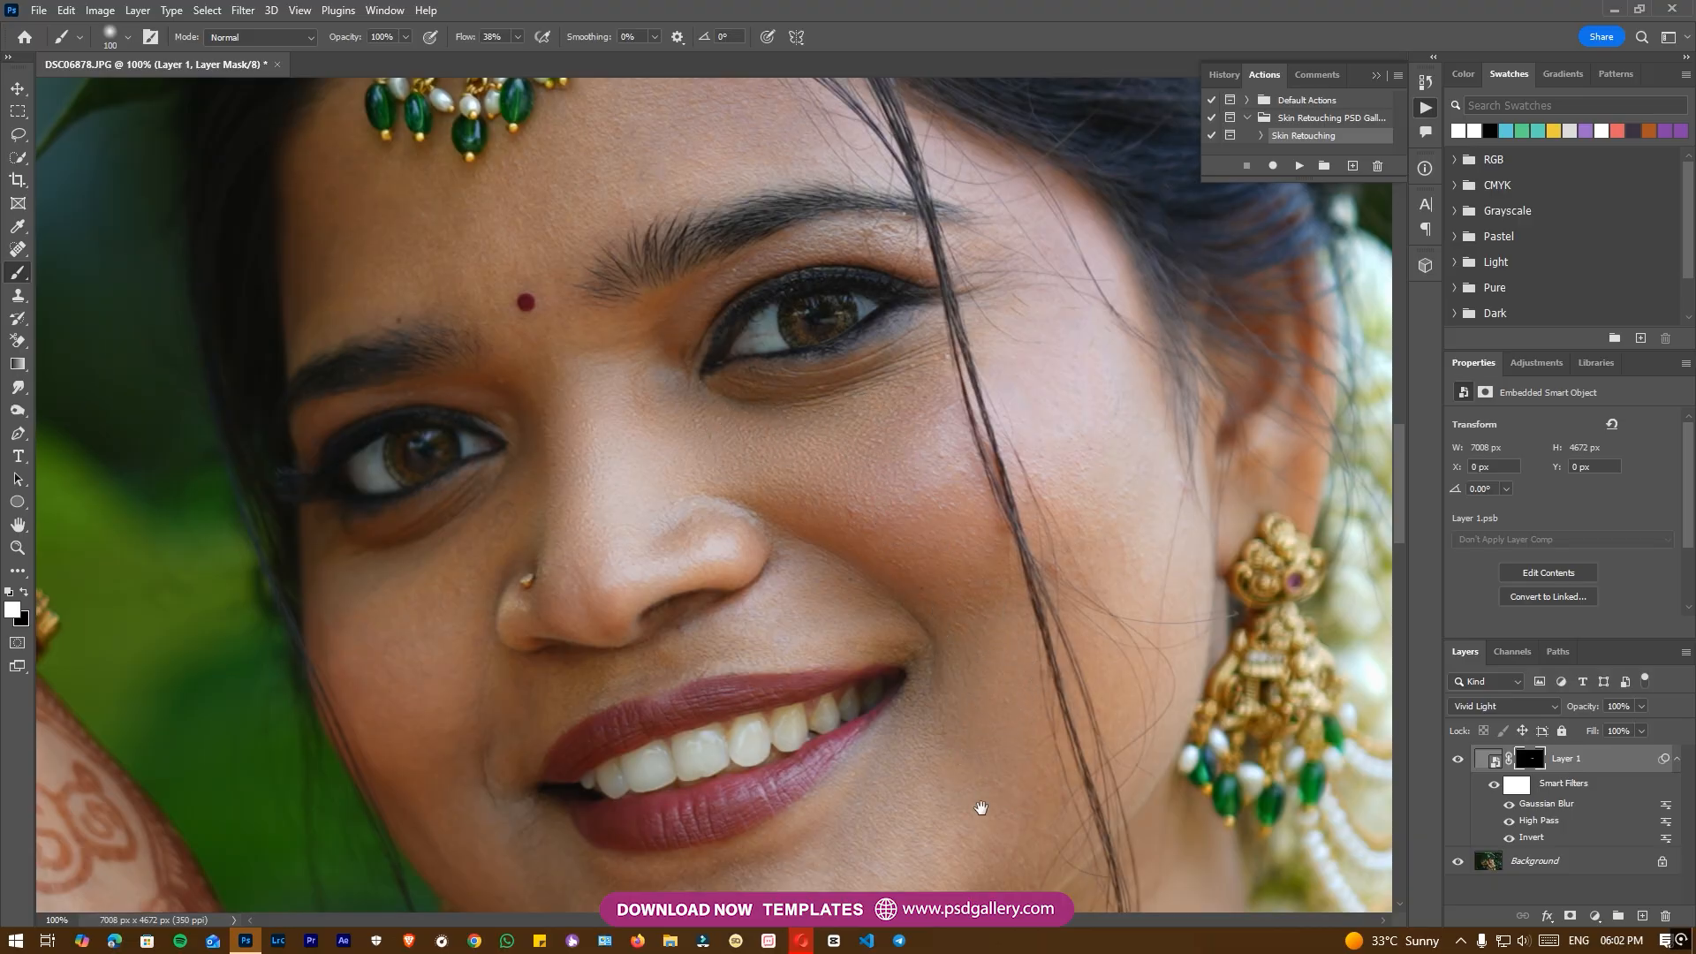
Step: Paint the smoothing over the lower cheeks and chin on Layer 1's mask with a 175 px brush
scroll(977, 803, down, 3)
key(bracketright)
key(bracketright)
key(bracketright)
mouse_move(942, 511)
mouse_down()
mouse_move(833, 637)
mouse_move(715, 654)
mouse_move(1002, 512)
mouse_move(717, 674)
mouse_up()
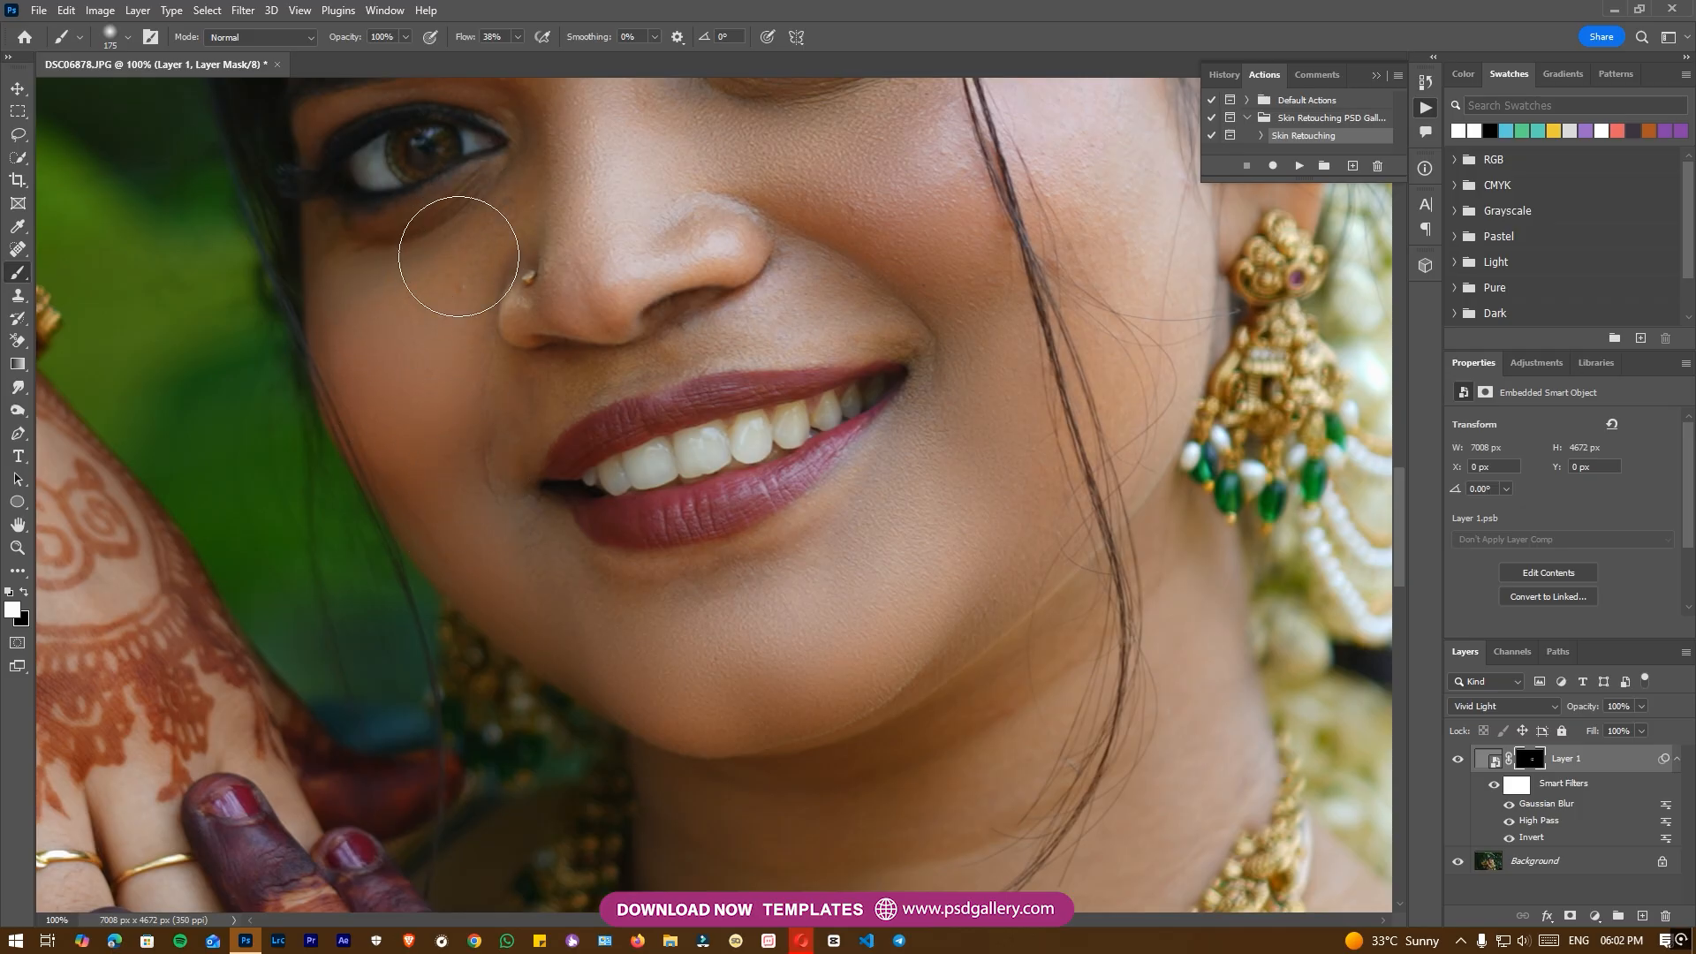
Step: Paint the smoothing over the forehead and around the brows and eyes on the mask, reducing the brush to 80 px
scroll(454, 256, up, 3)
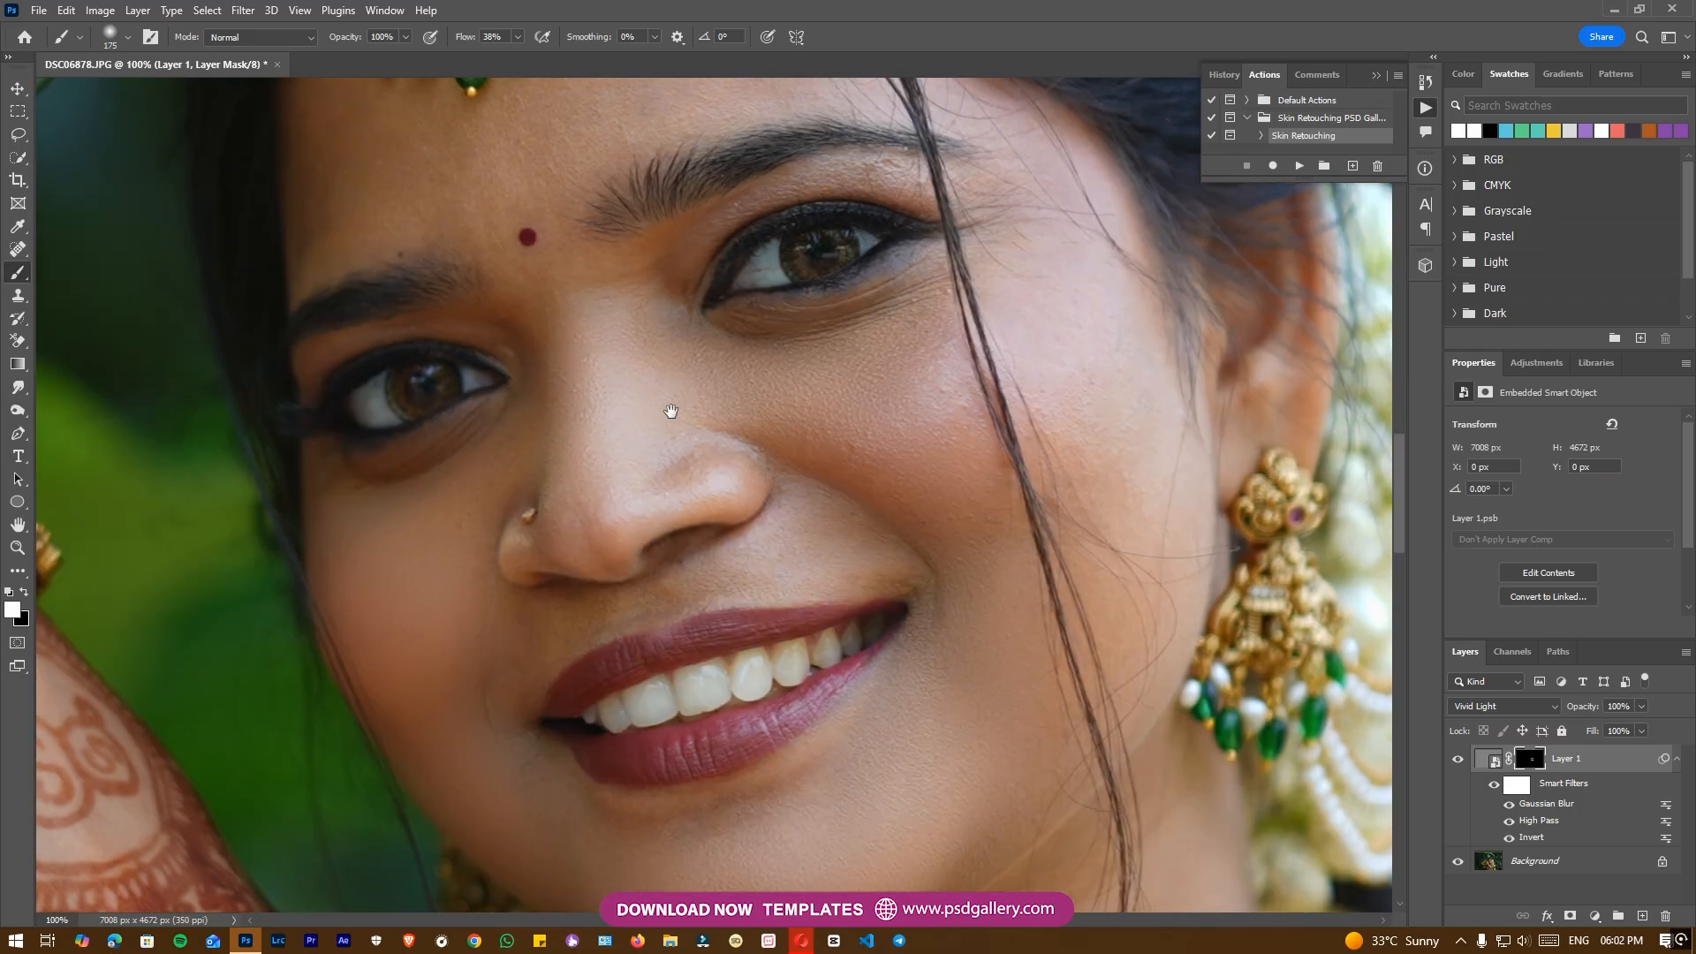
scroll(666, 405, up, 3)
key(bracketleft)
key(bracketleft)
key(bracketleft)
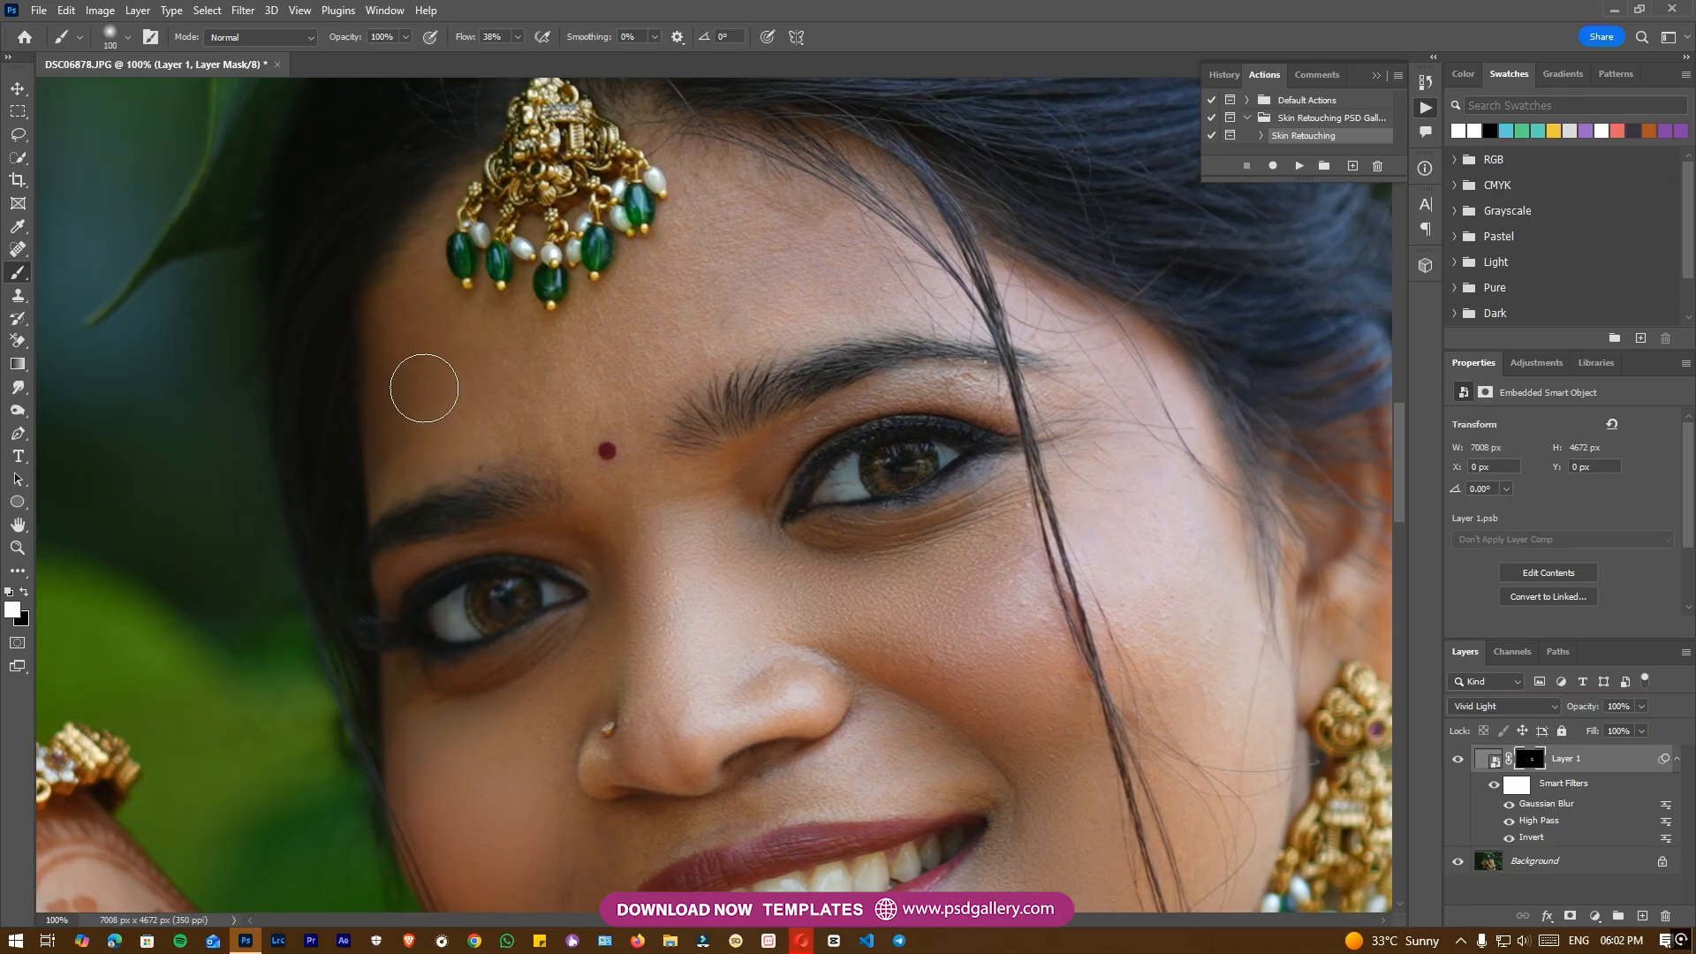
key(bracketleft)
key(bracketright)
key(bracketright)
key(bracketright)
key(bracketleft)
key(bracketleft)
key(bracketleft)
key(bracketleft)
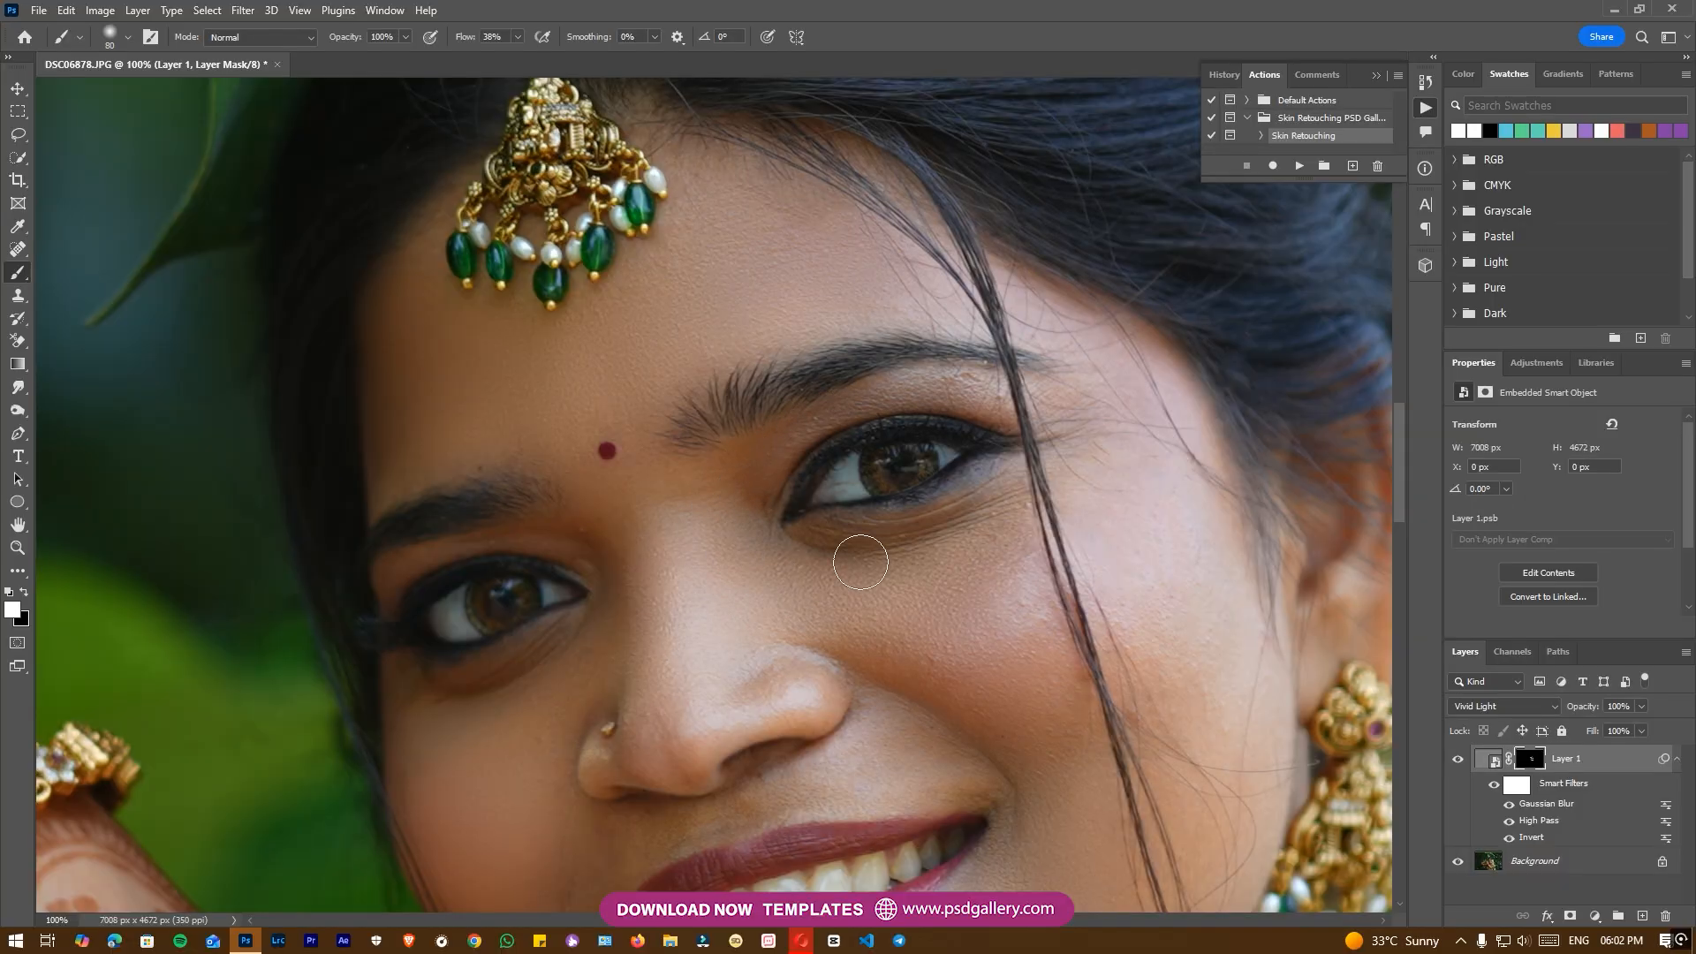
Step: Enlarge the brush to 175 px and paint the smoothing over the cheek below the eye on the mask
key(bracketright)
key(bracketright)
key(bracketright)
key(bracketright)
key(bracketright)
drag(1246, 800, 1149, 455)
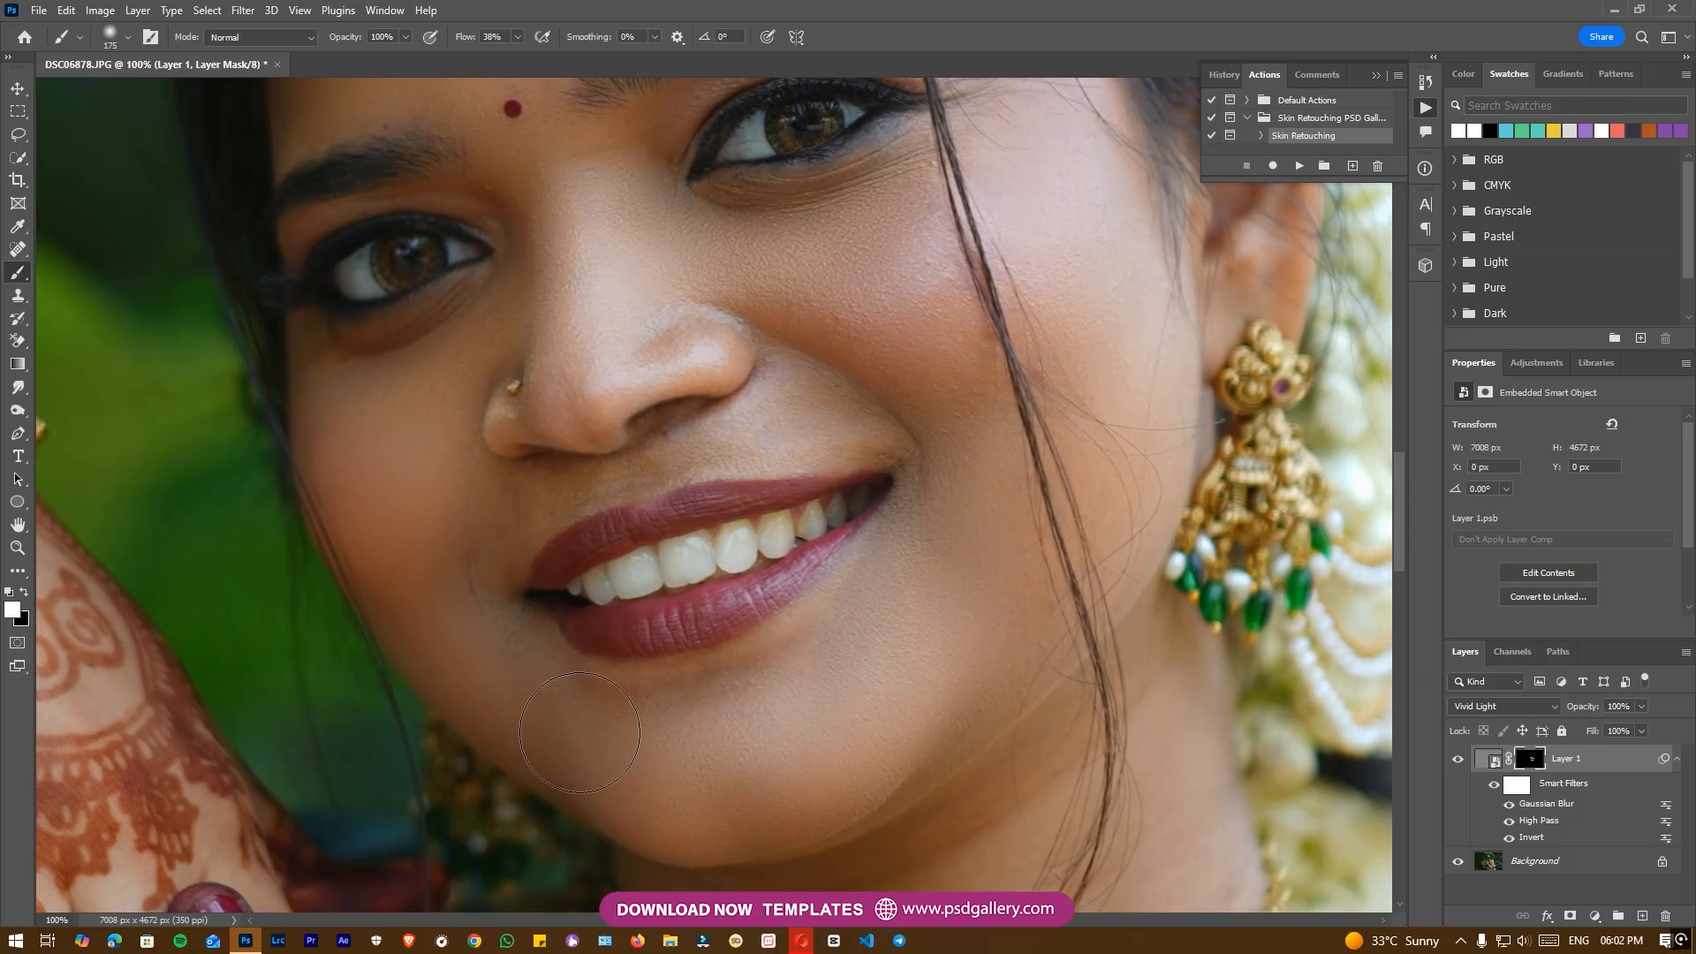
Step: Adjust the brush to 125 px and paint the remaining smoothing around the mouth and chin on Layer 1's mask
key(bracketleft)
key(bracketleft)
key(bracketleft)
key(bracketleft)
key(bracketright)
key(bracketright)
key(bracketright)
key(bracketright)
Step: Enlarge the brush to 200 px and paint the smoothing over the neck and shoulder on Layer 1's mask
key(ctrl+minus)
key(ctrl+minus)
key(ctrl+minus)
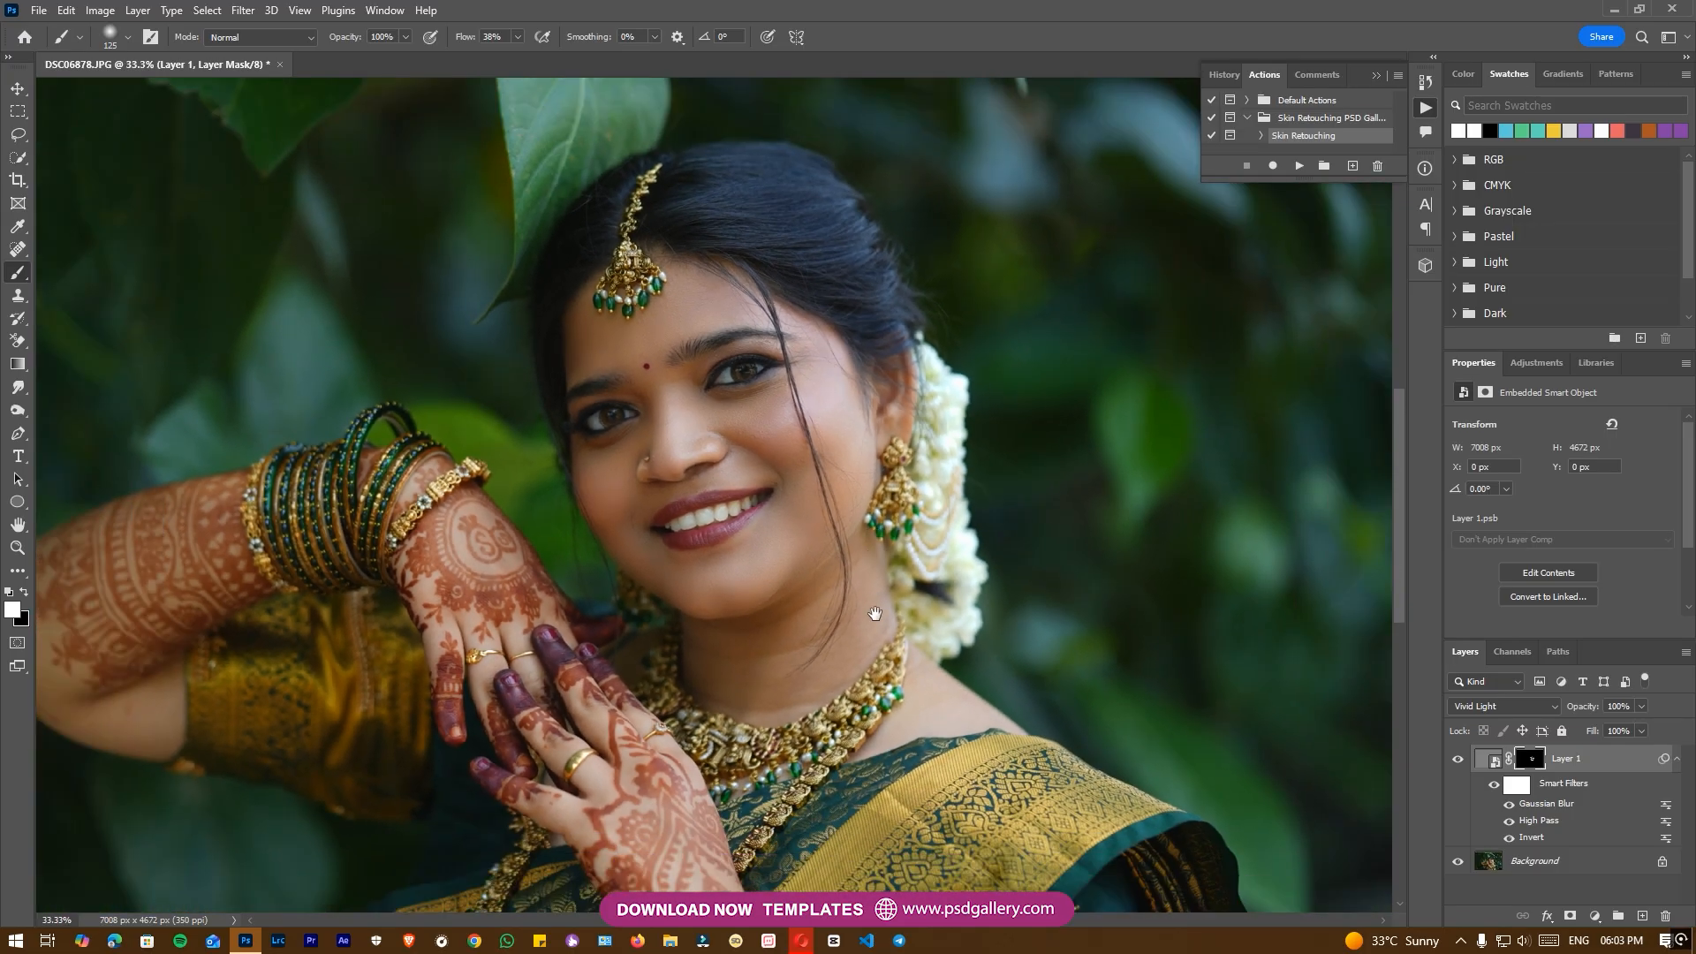
drag(875, 616, 851, 376)
key(ctrl+plus)
key(ctrl+plus)
key(bracketright)
key(bracketright)
key(bracketright)
mouse_move(726, 415)
mouse_down()
mouse_move(775, 373)
mouse_move(799, 408)
mouse_move(907, 323)
mouse_move(986, 197)
mouse_move(929, 358)
mouse_move(840, 387)
mouse_move(832, 240)
mouse_move(795, 342)
mouse_move(1075, 457)
mouse_up()
Step: Enlarge the brush to 400 px and paint the smoothing over the raised arm from the elbow on Layer 1's mask
key(ctrl+minus)
key(ctrl+minus)
key(ctrl+minus)
key(ctrl+minus)
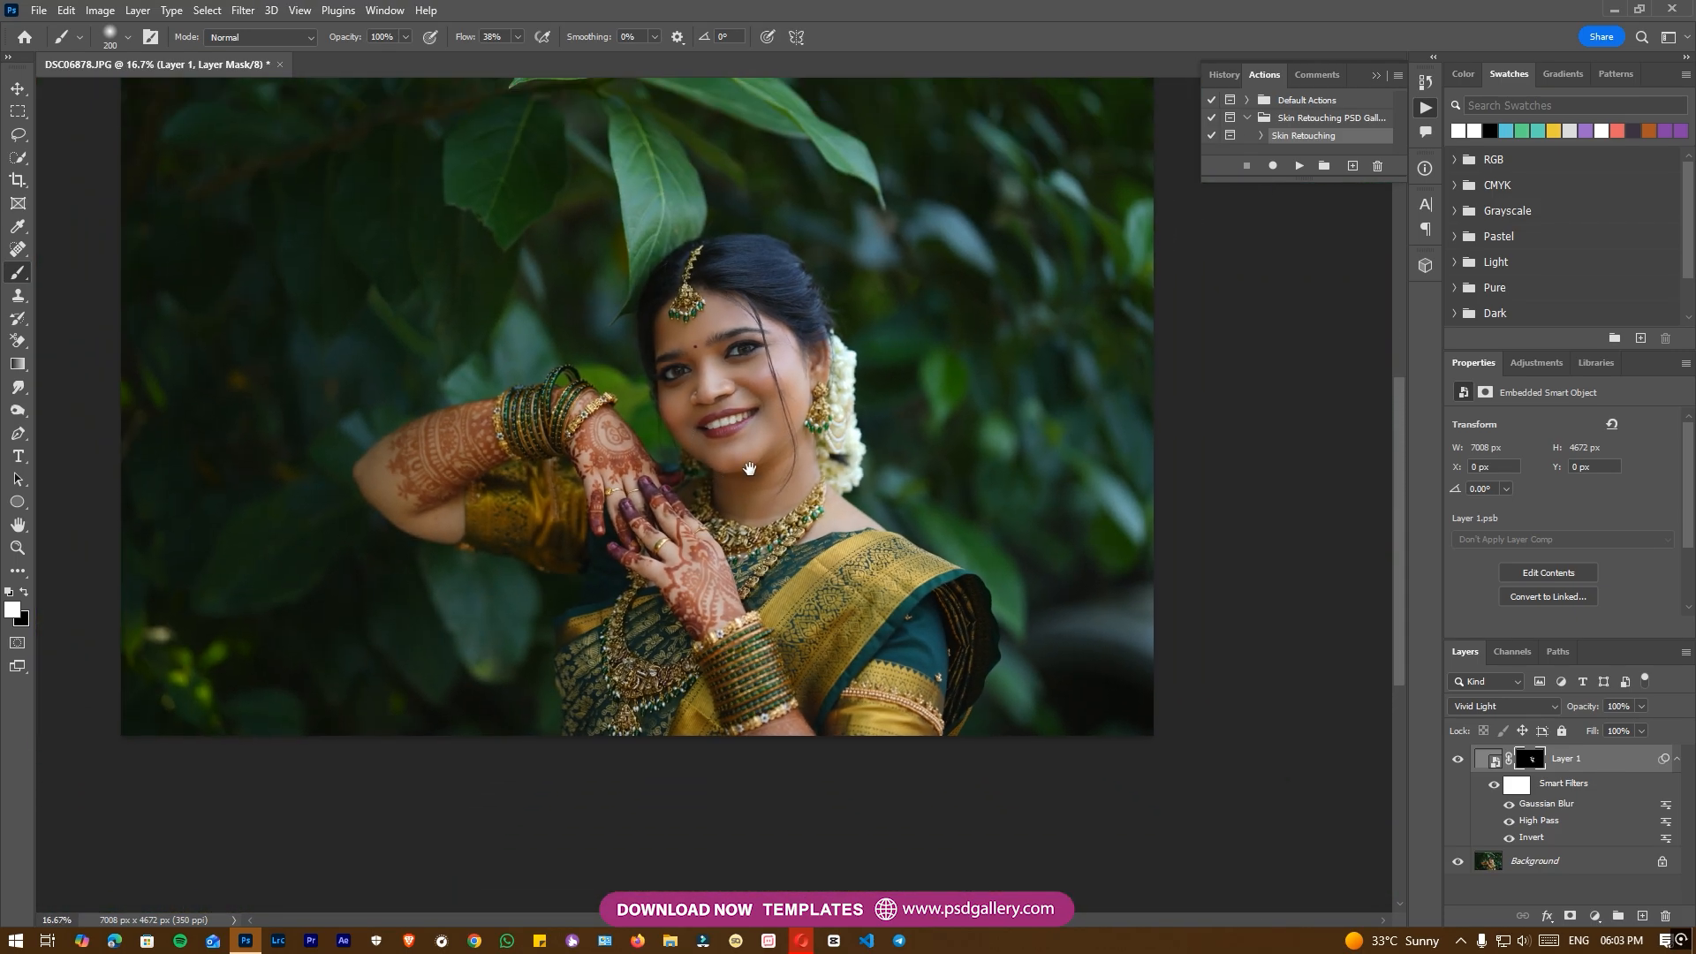
drag(749, 468, 910, 522)
key(ctrl+plus)
key(ctrl+plus)
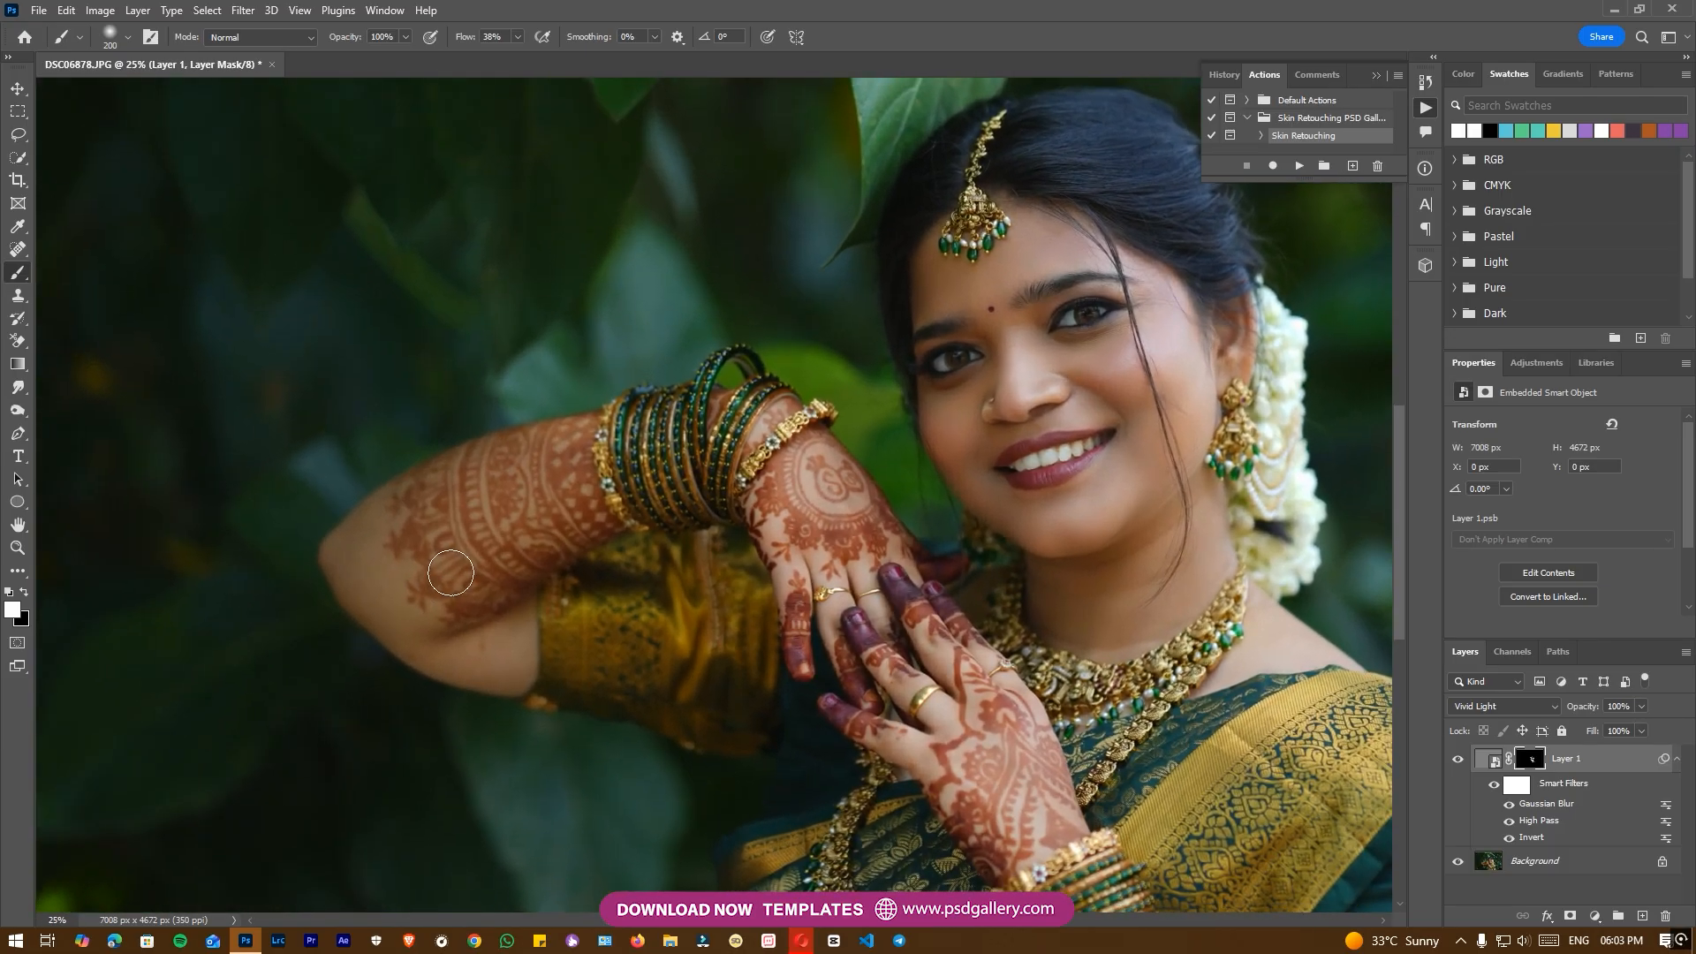
key(bracketright)
key(bracketright)
key(bracketright)
mouse_move(374, 602)
mouse_down()
mouse_move(457, 672)
mouse_move(476, 660)
mouse_move(384, 595)
mouse_move(374, 618)
mouse_move(485, 661)
mouse_up()
drag(919, 561, 583, 512)
mouse_move(944, 598)
mouse_down()
mouse_move(969, 610)
mouse_move(940, 600)
mouse_move(887, 470)
mouse_up()
Step: Reduce the brush to 250 px and paint the smoothing over the lower forearm below the bangles on the mask
key(ctrl+minus)
key(ctrl+minus)
key(ctrl+minus)
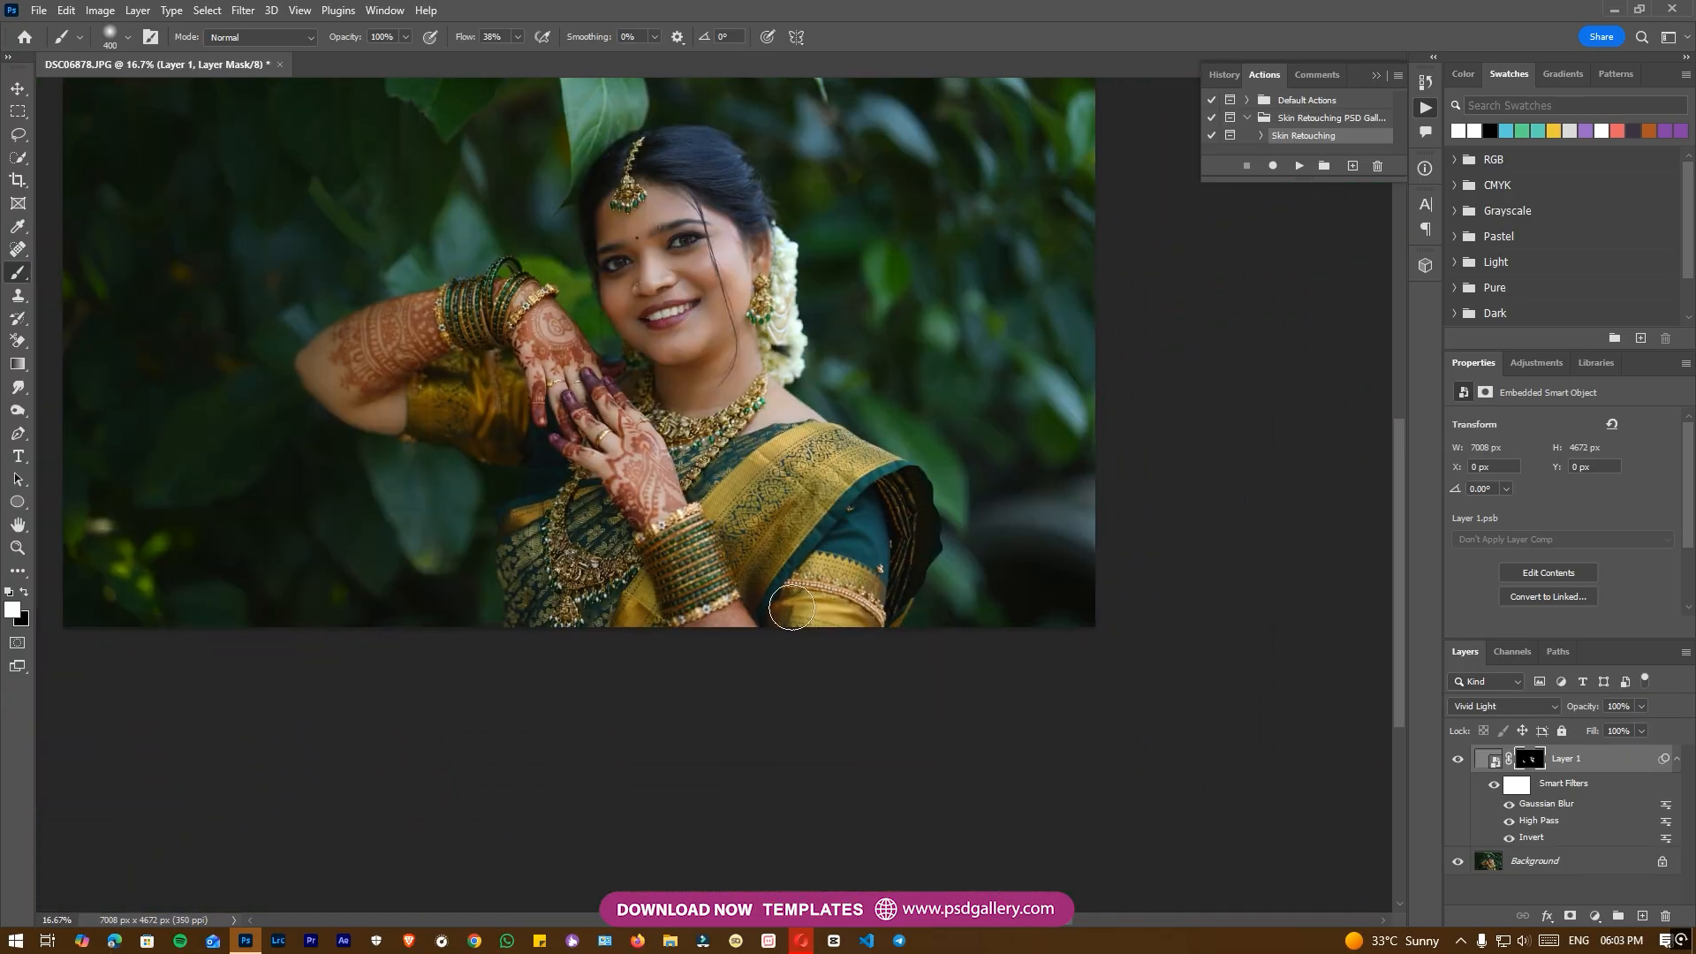
key(ctrl+plus)
key(ctrl+plus)
key(bracketleft)
key(bracketleft)
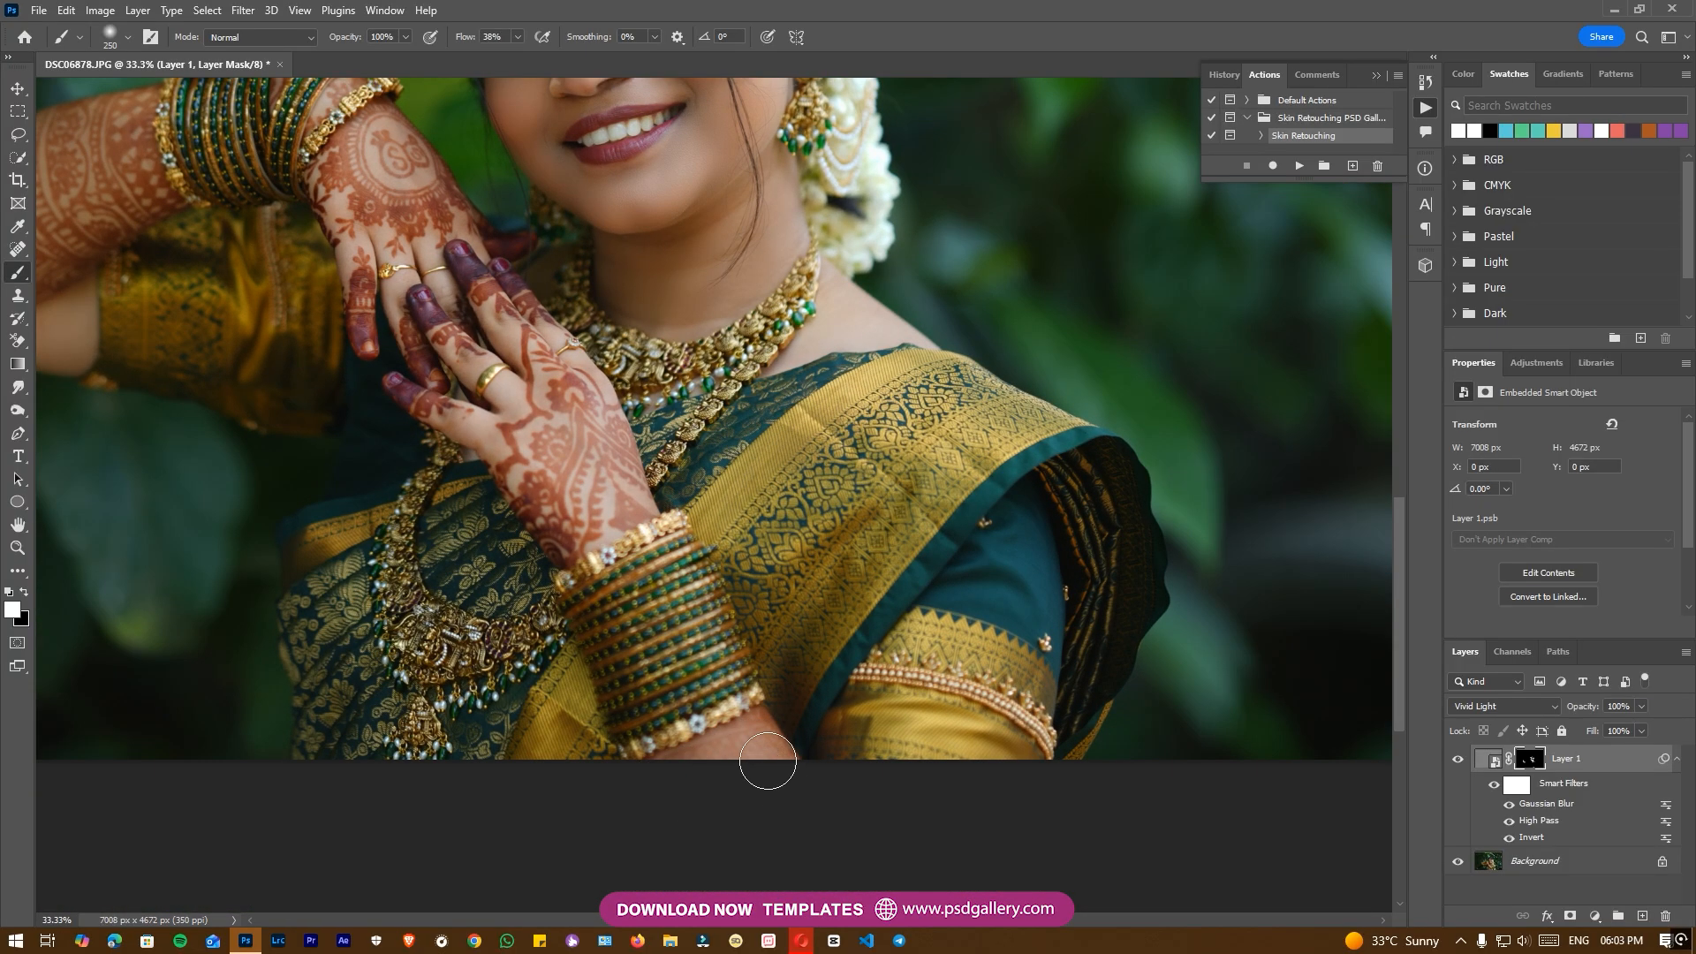
drag(678, 526, 727, 857)
Step: Toggle Layer 1's visibility to compare the portrait with and without the skin smoothing
key(ctrl+plus)
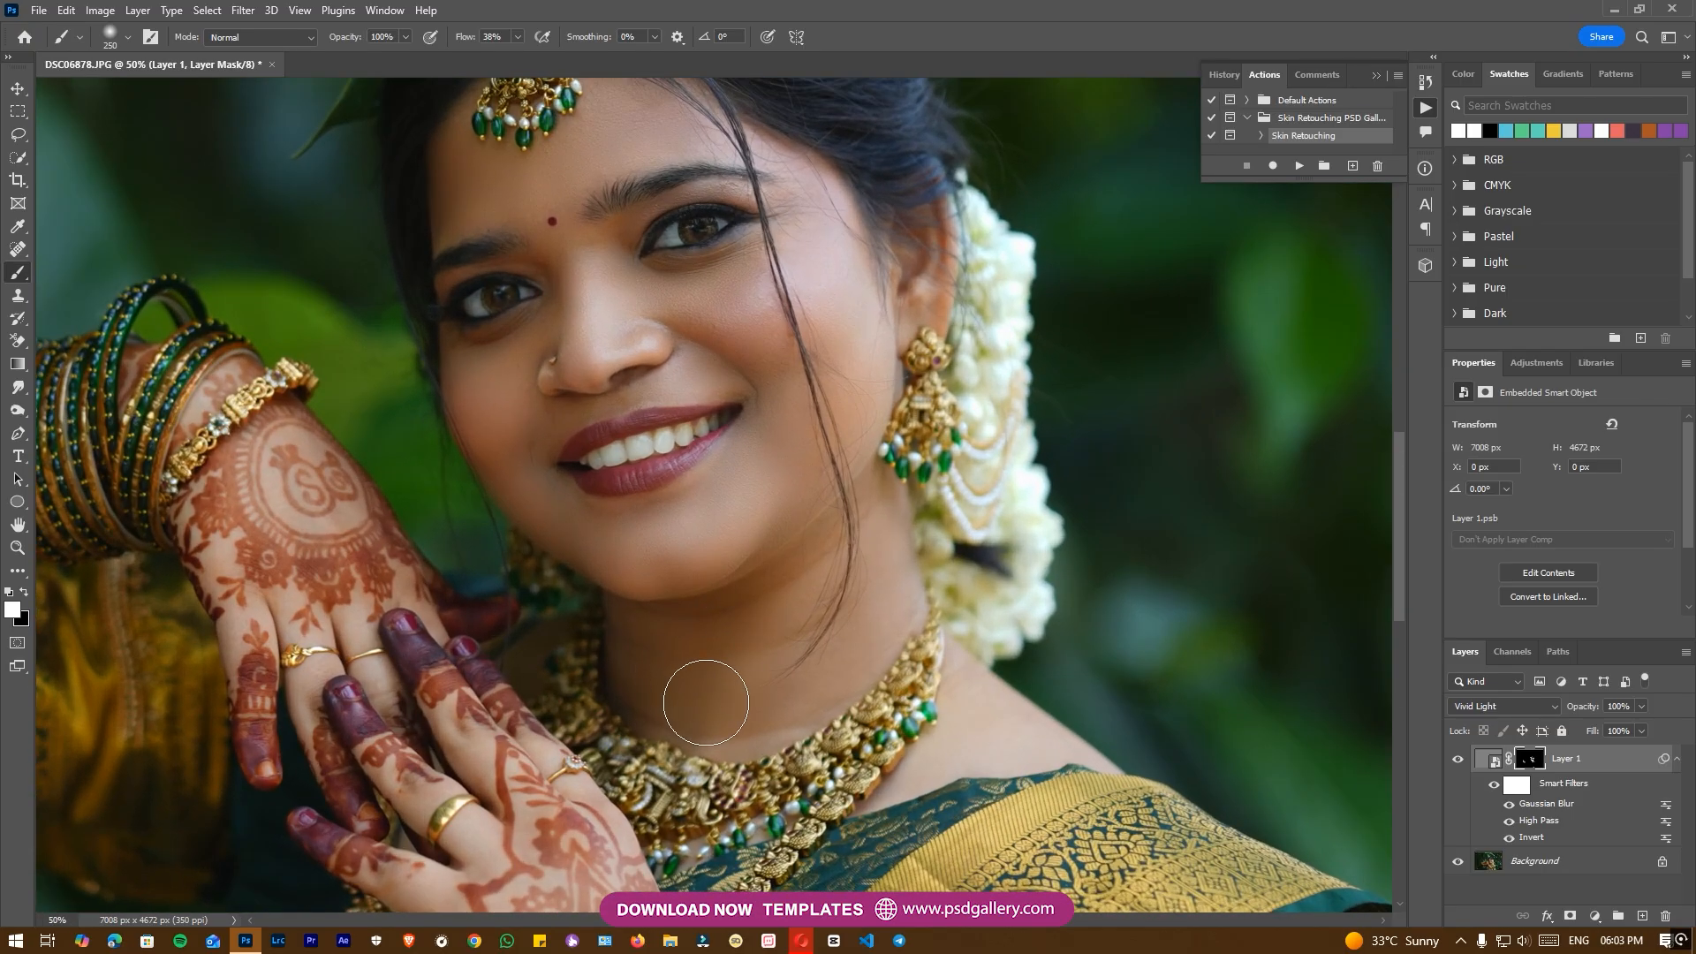
key(ctrl+minus)
drag(764, 492, 783, 587)
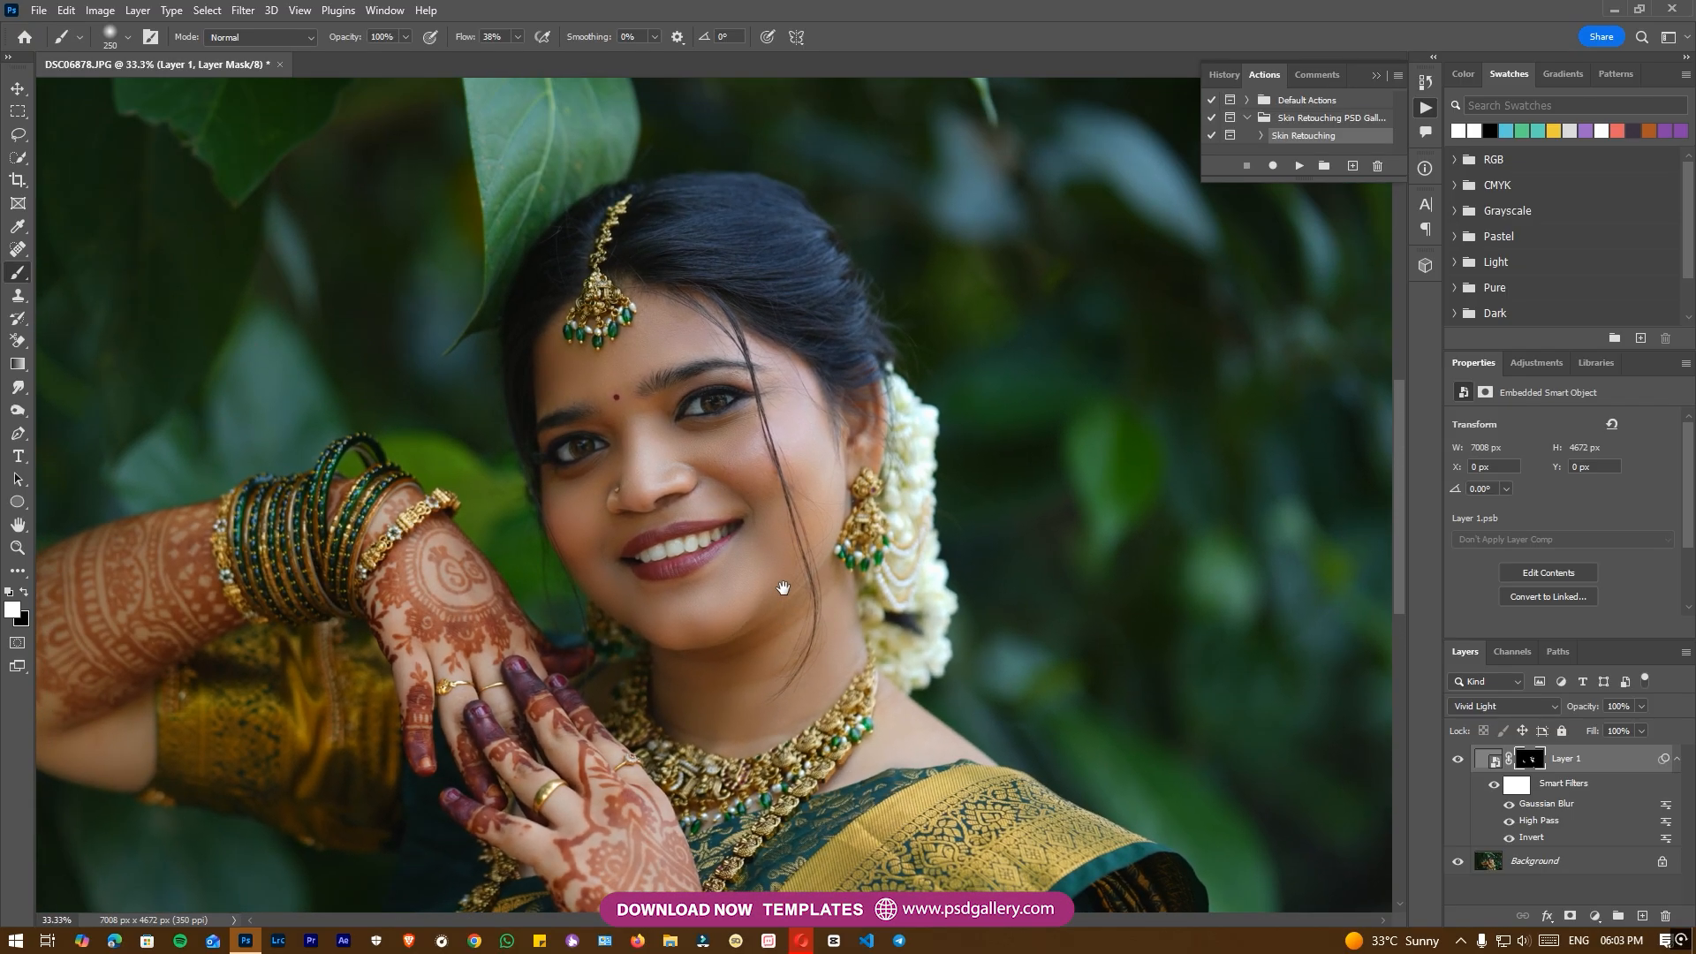
key(ctrl+minus)
click(1459, 760)
click(1458, 759)
click(1458, 759)
click(1459, 762)
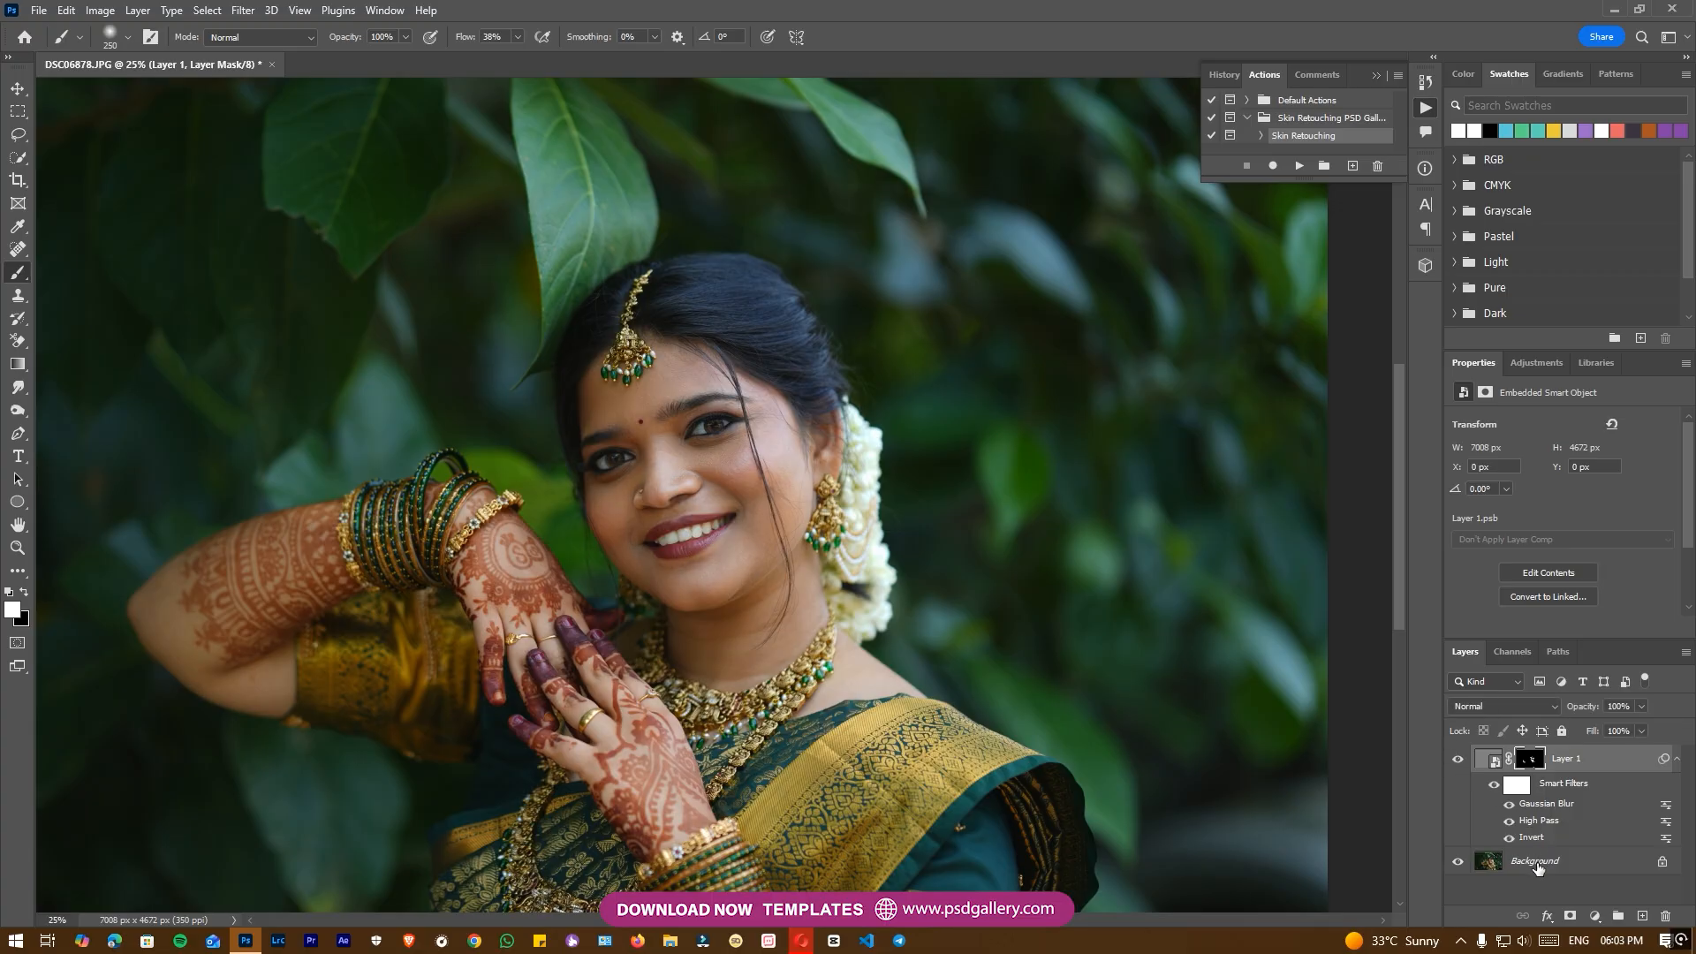
Step: Flatten the image so the smoothing layer is merged into the Background
click(1537, 862)
right_click(1537, 862)
click(1577, 812)
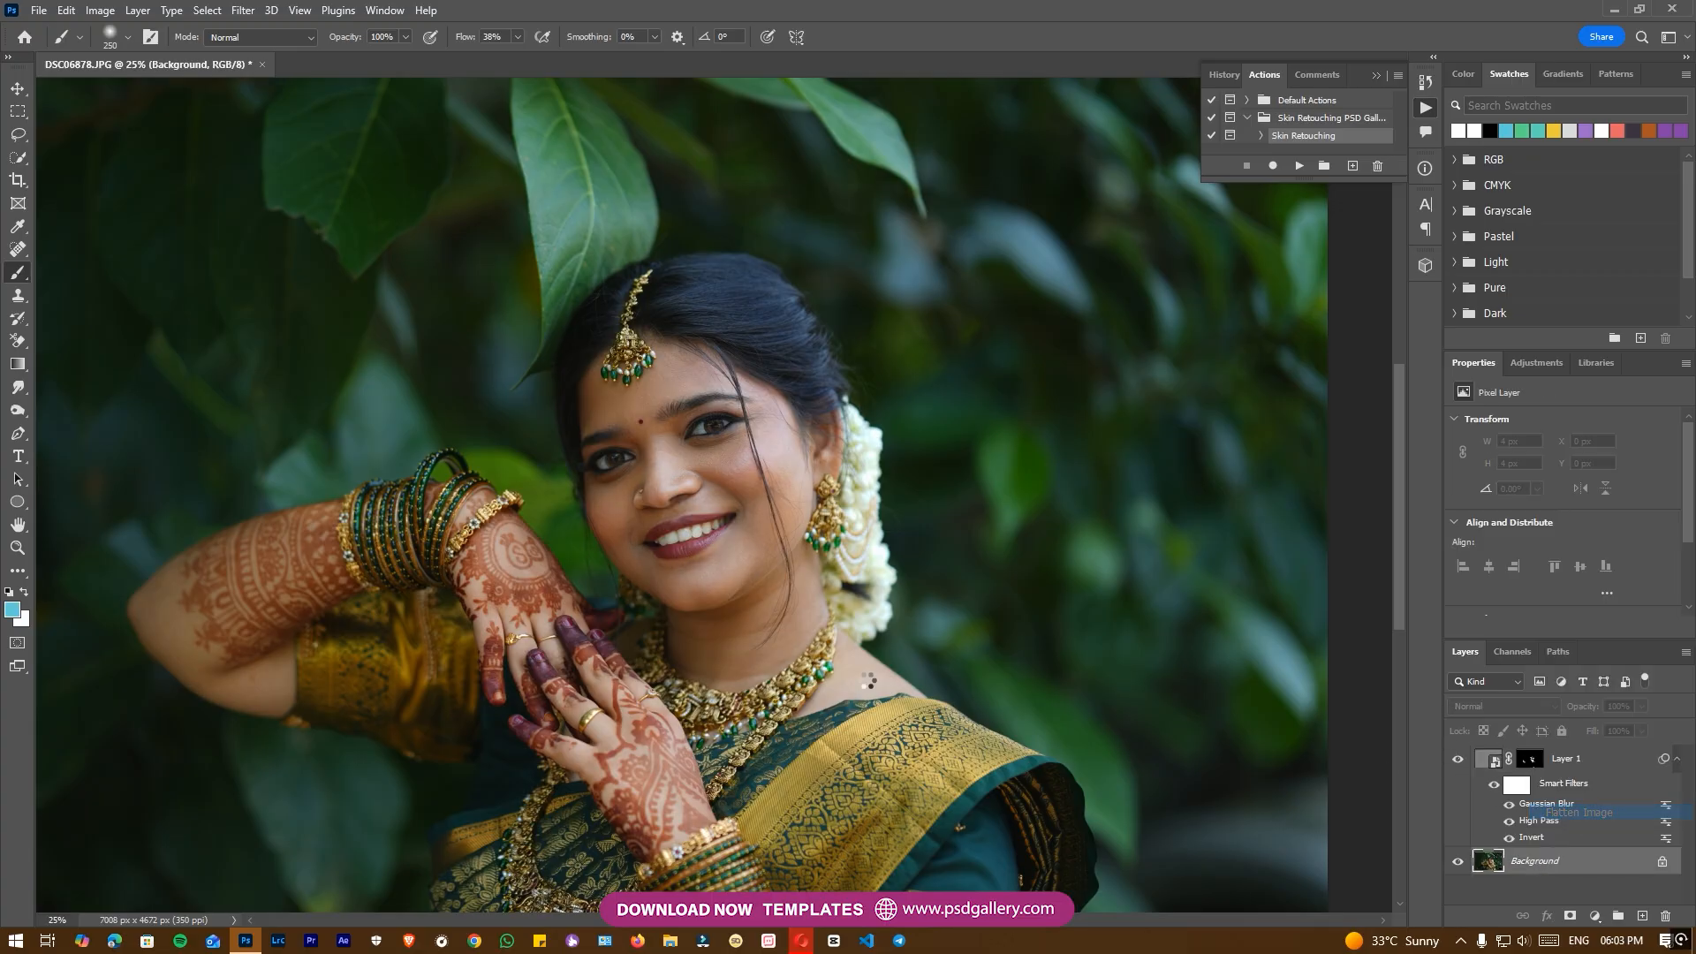
key(ctrl+minus)
drag(710, 663, 700, 626)
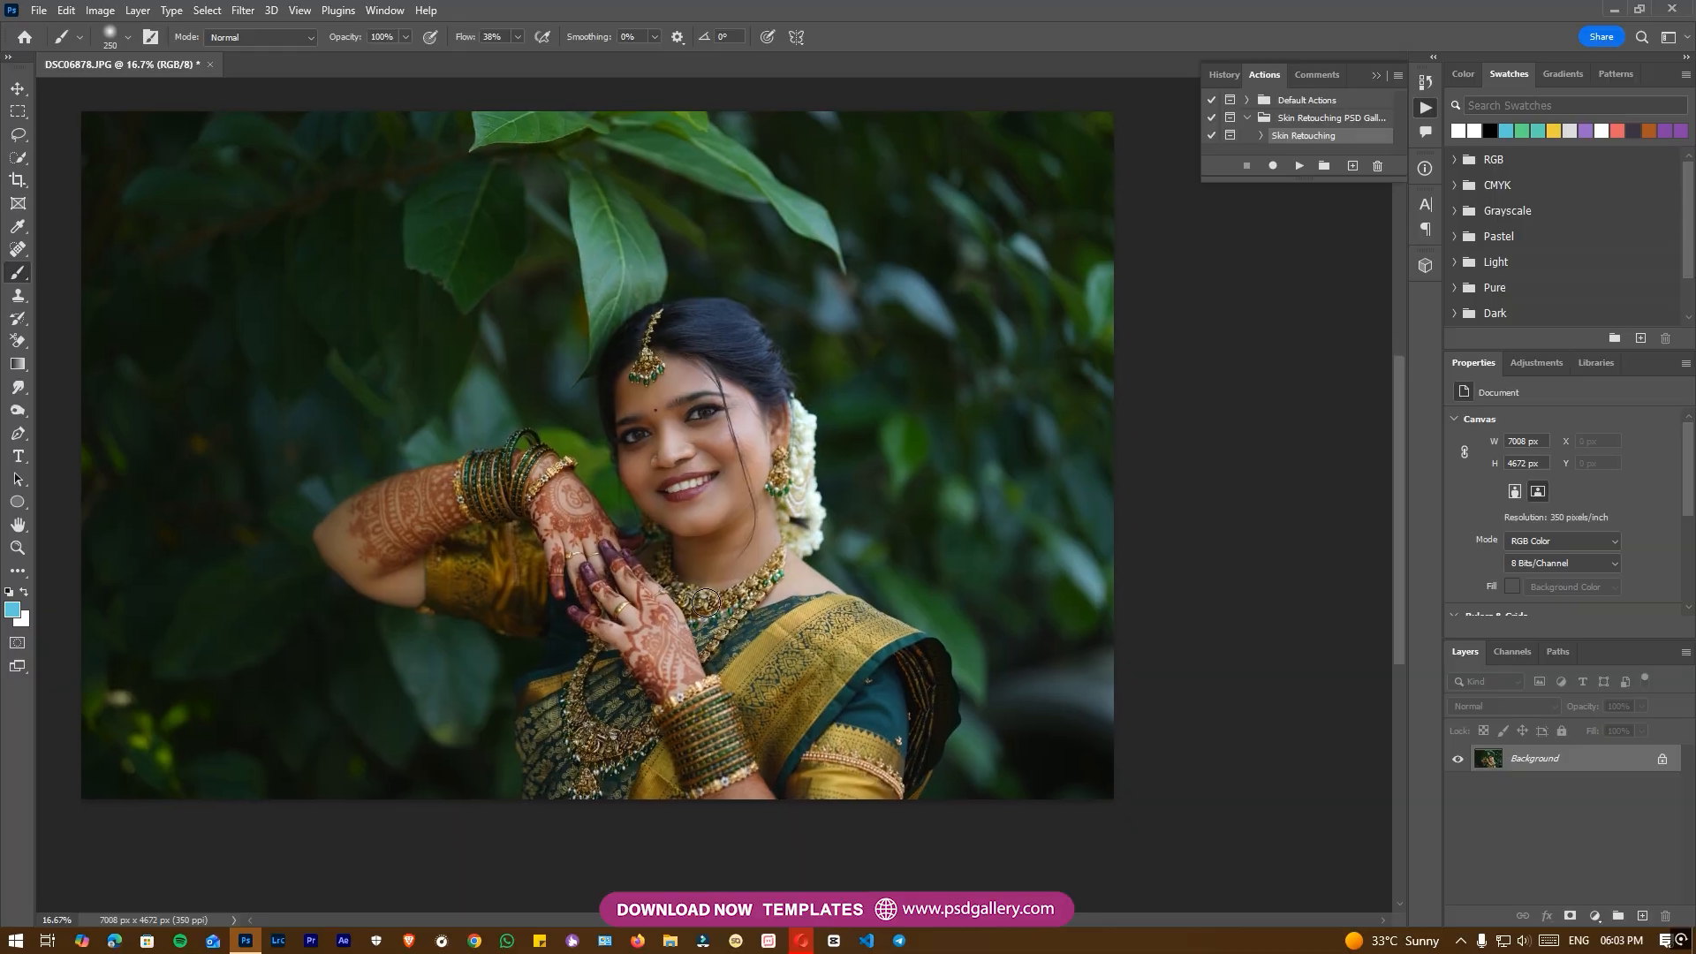
key(ctrl+plus)
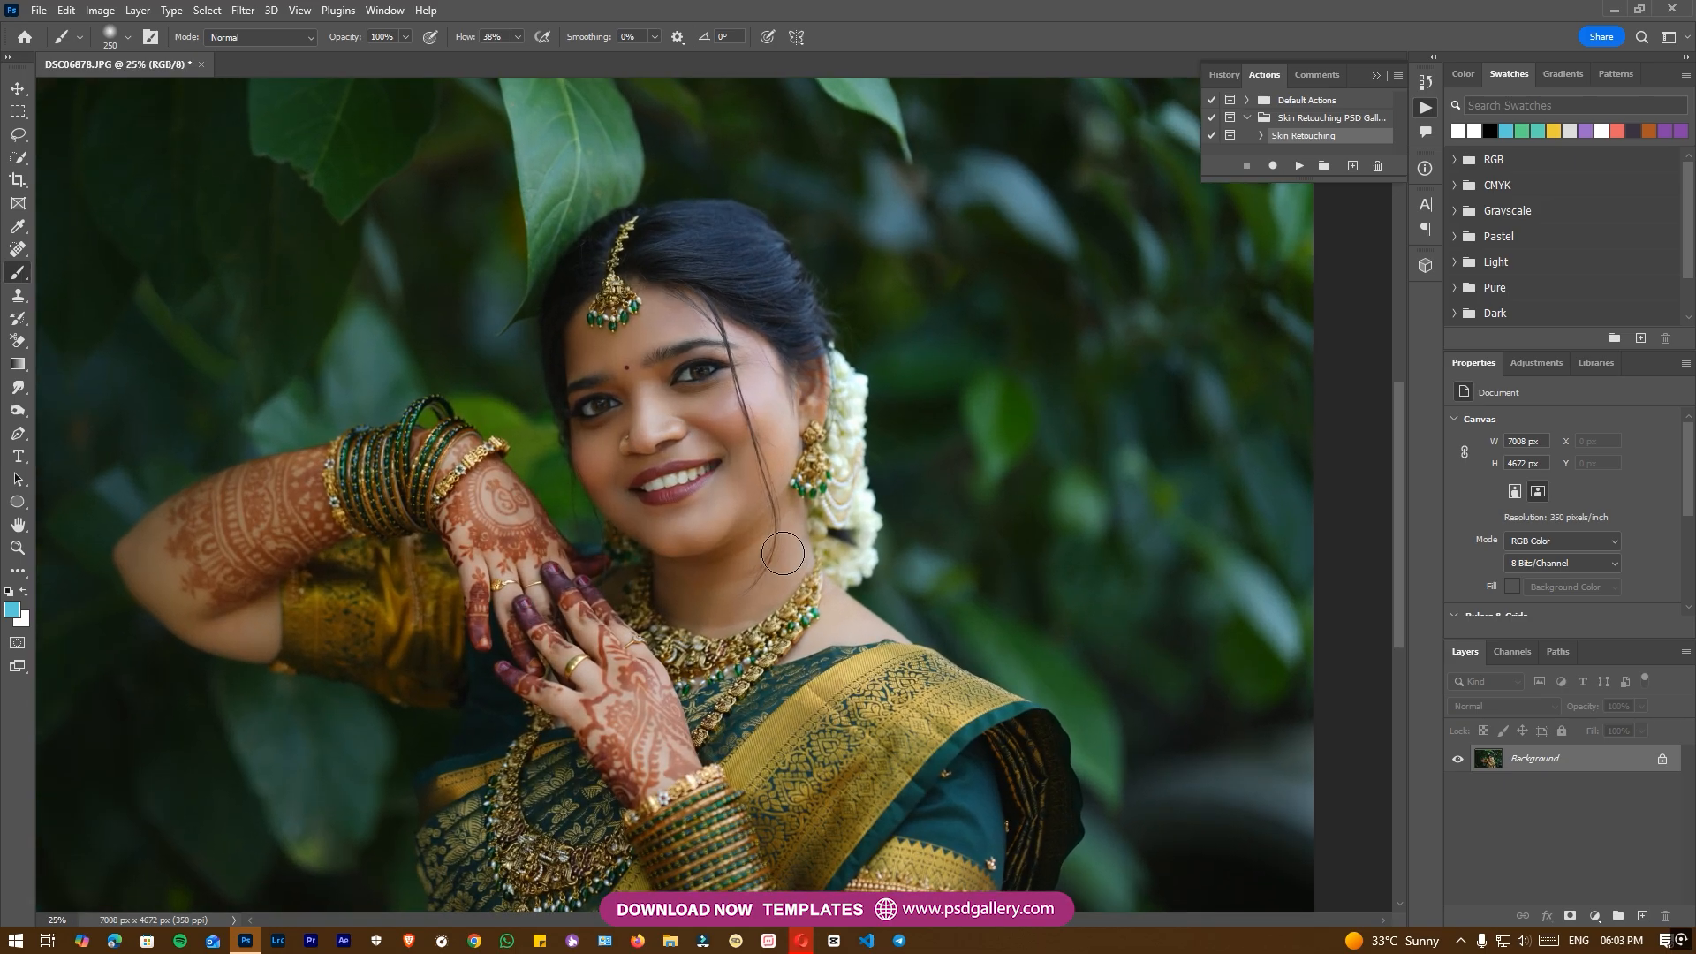
key(ctrl+minus)
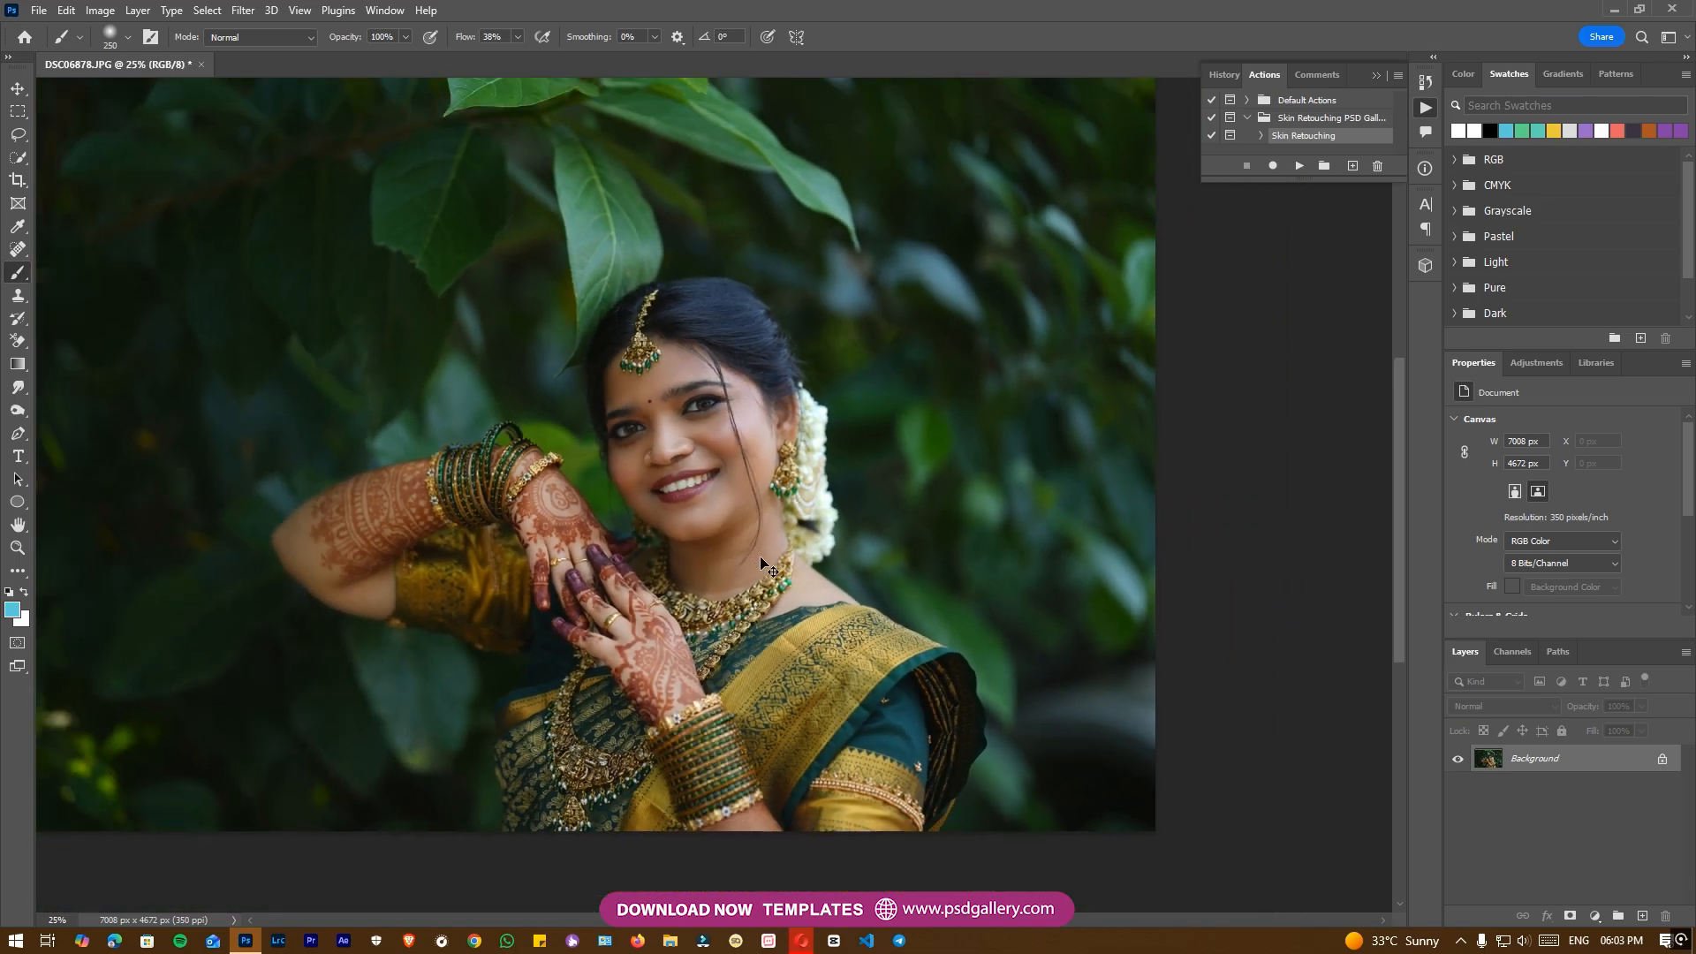
Step: Brighten the saree and the raised arm with the Dodge tool at 1200 px, Midtones range and 50% exposure
key(o)
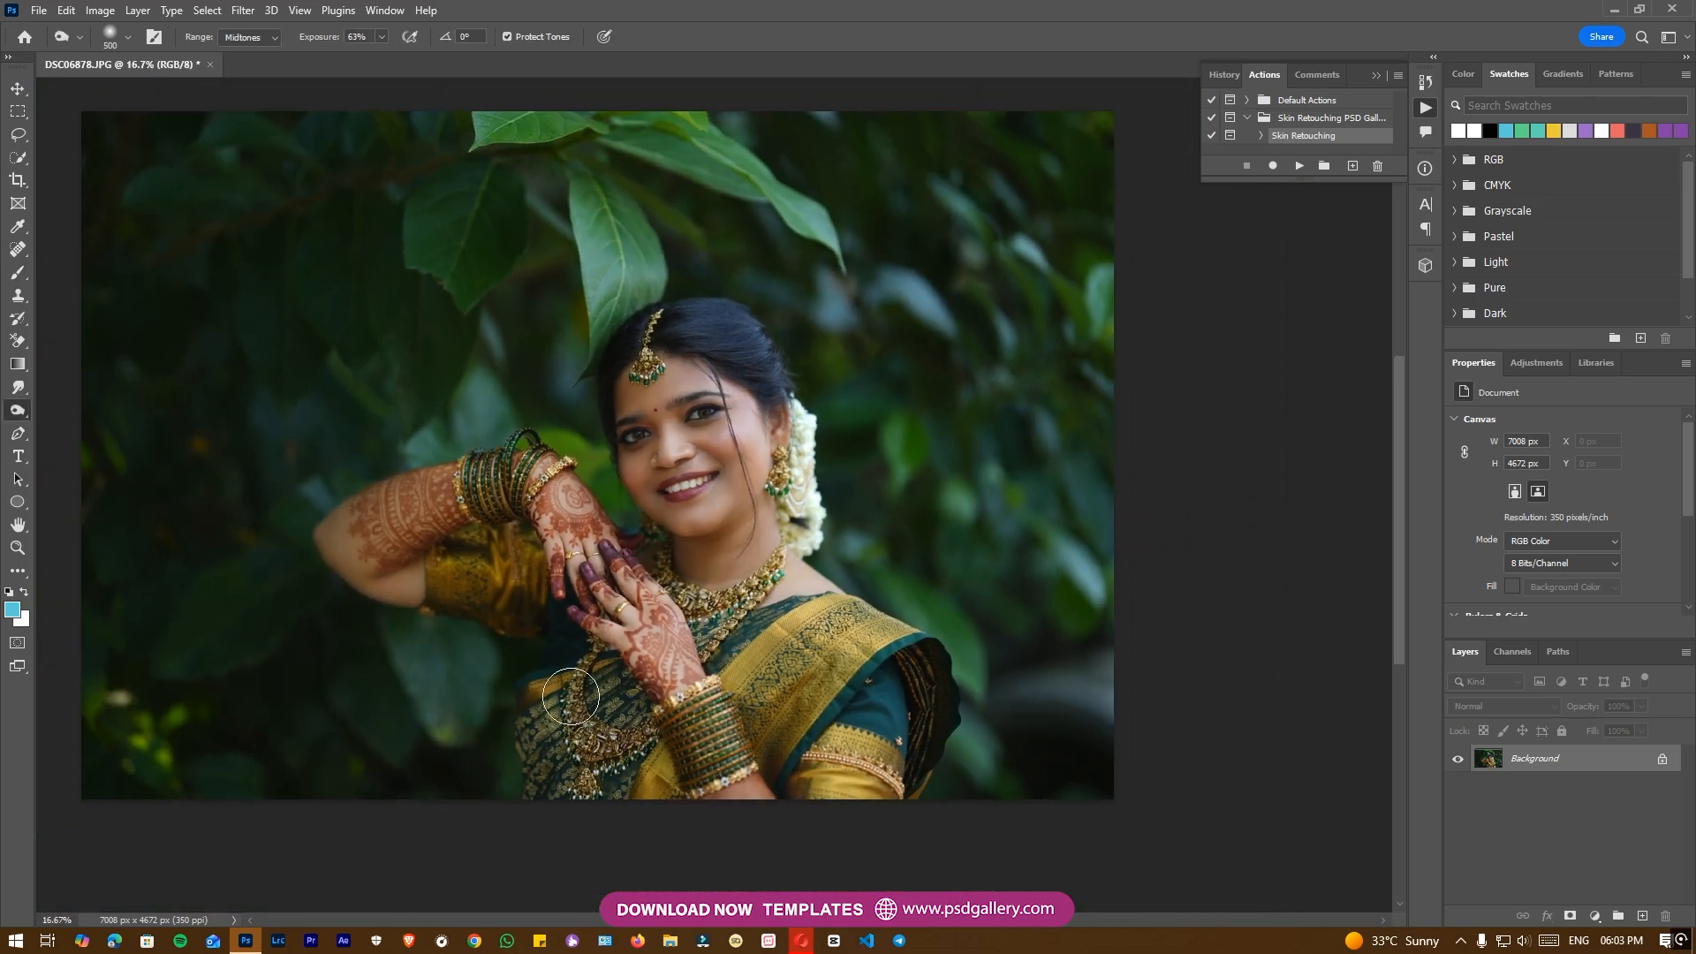
right_click(15, 409)
click(84, 410)
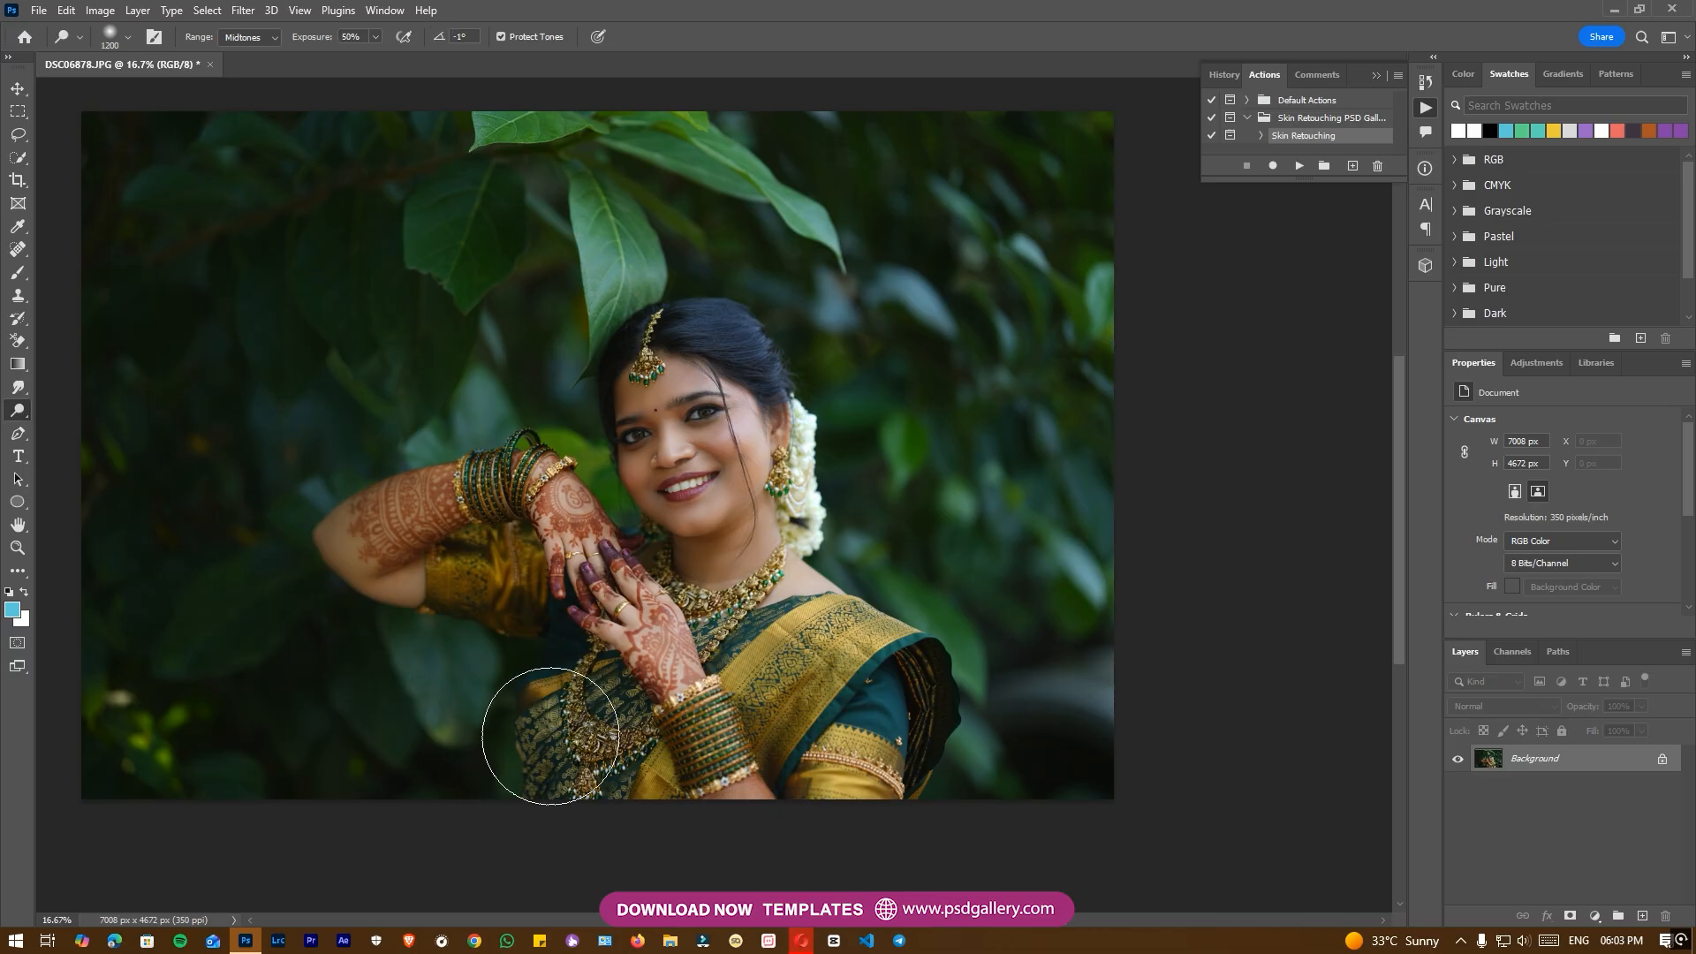
mouse_move(752, 605)
mouse_down()
mouse_move(854, 641)
mouse_move(891, 795)
mouse_up()
mouse_move(313, 577)
mouse_down()
mouse_move(397, 568)
mouse_move(548, 477)
mouse_move(576, 568)
mouse_up()
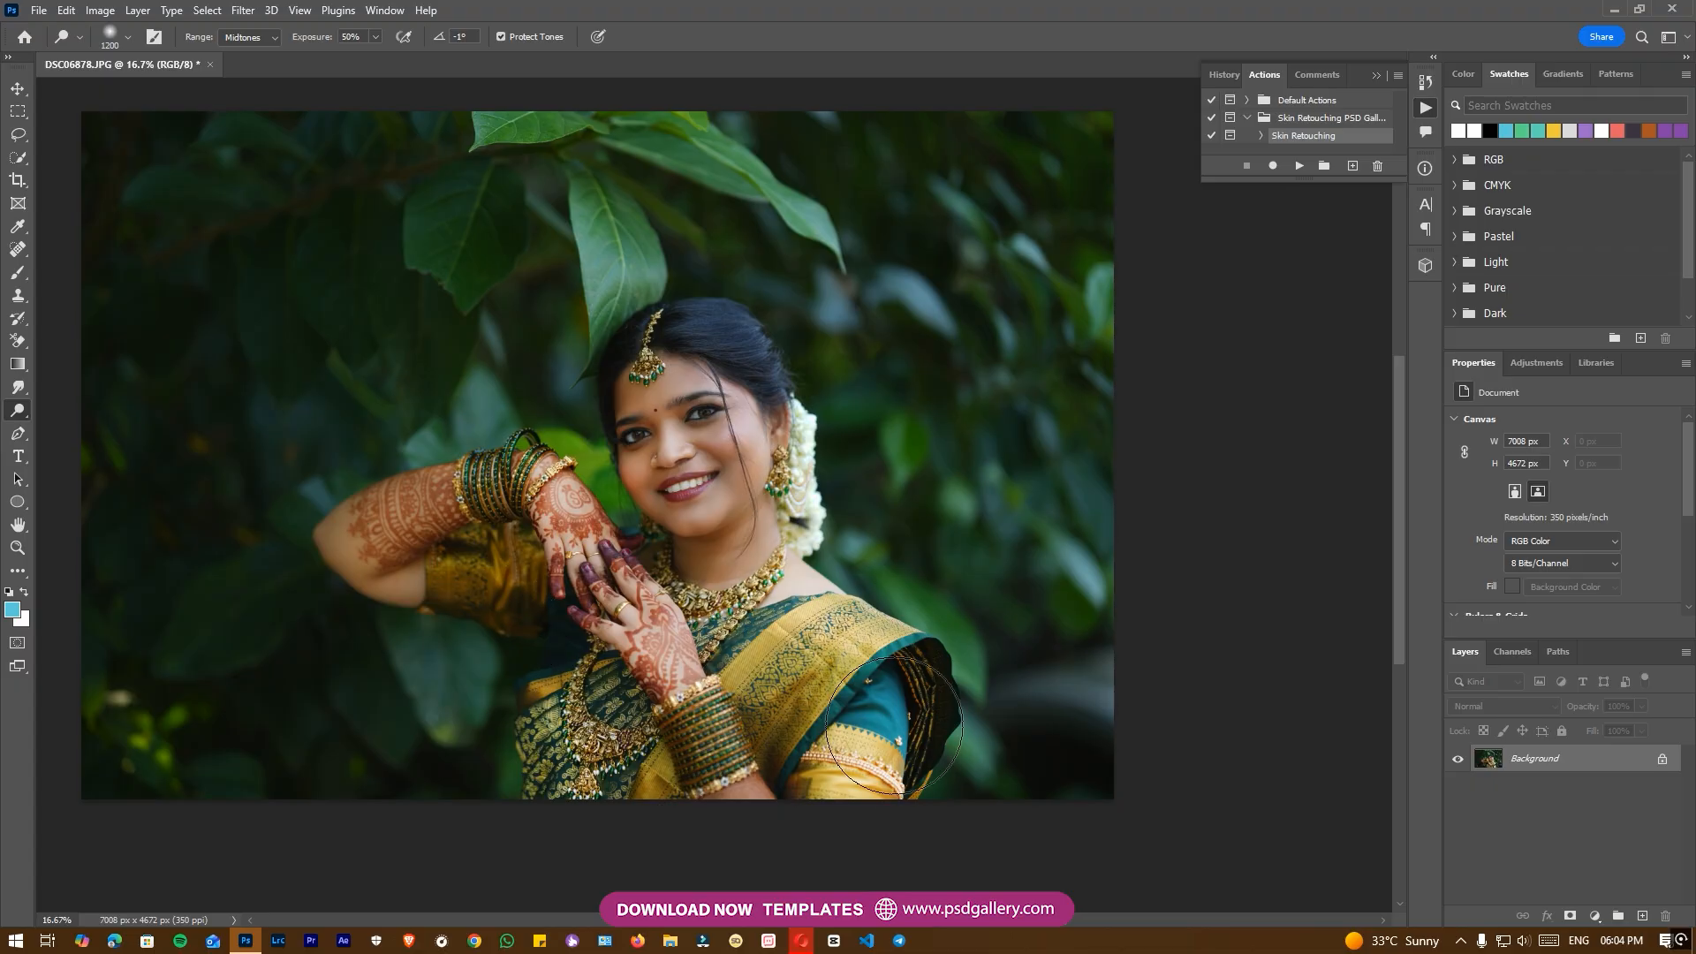
key(ctrl+plus)
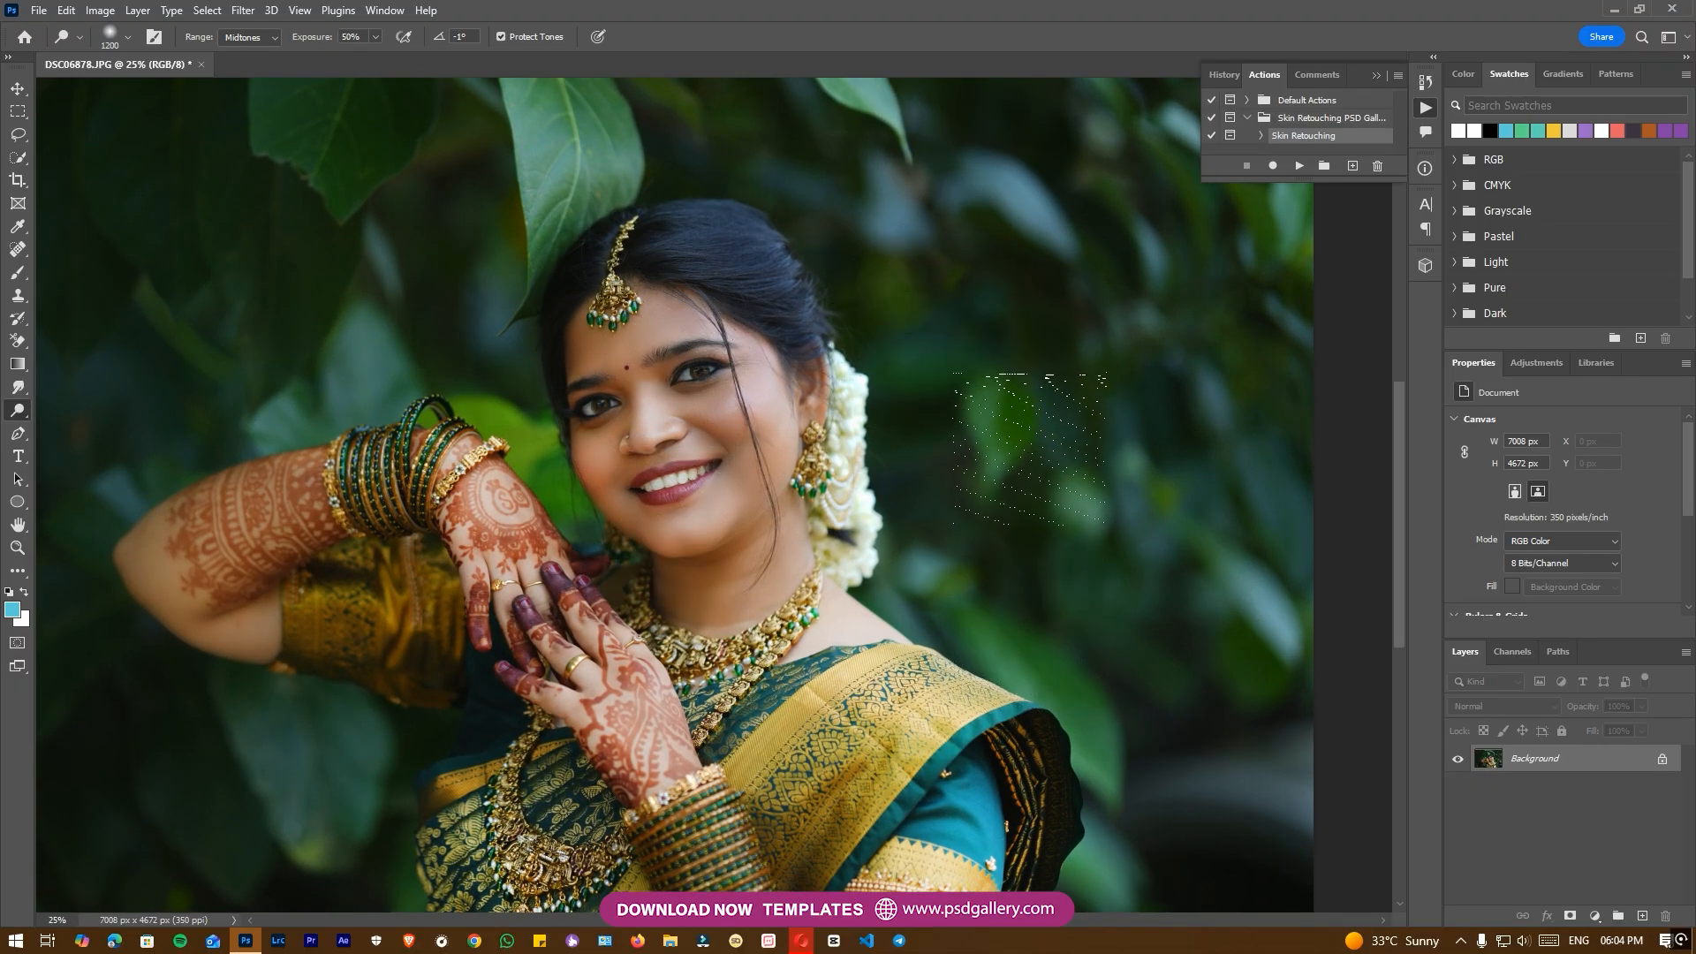
key(ctrl+minus)
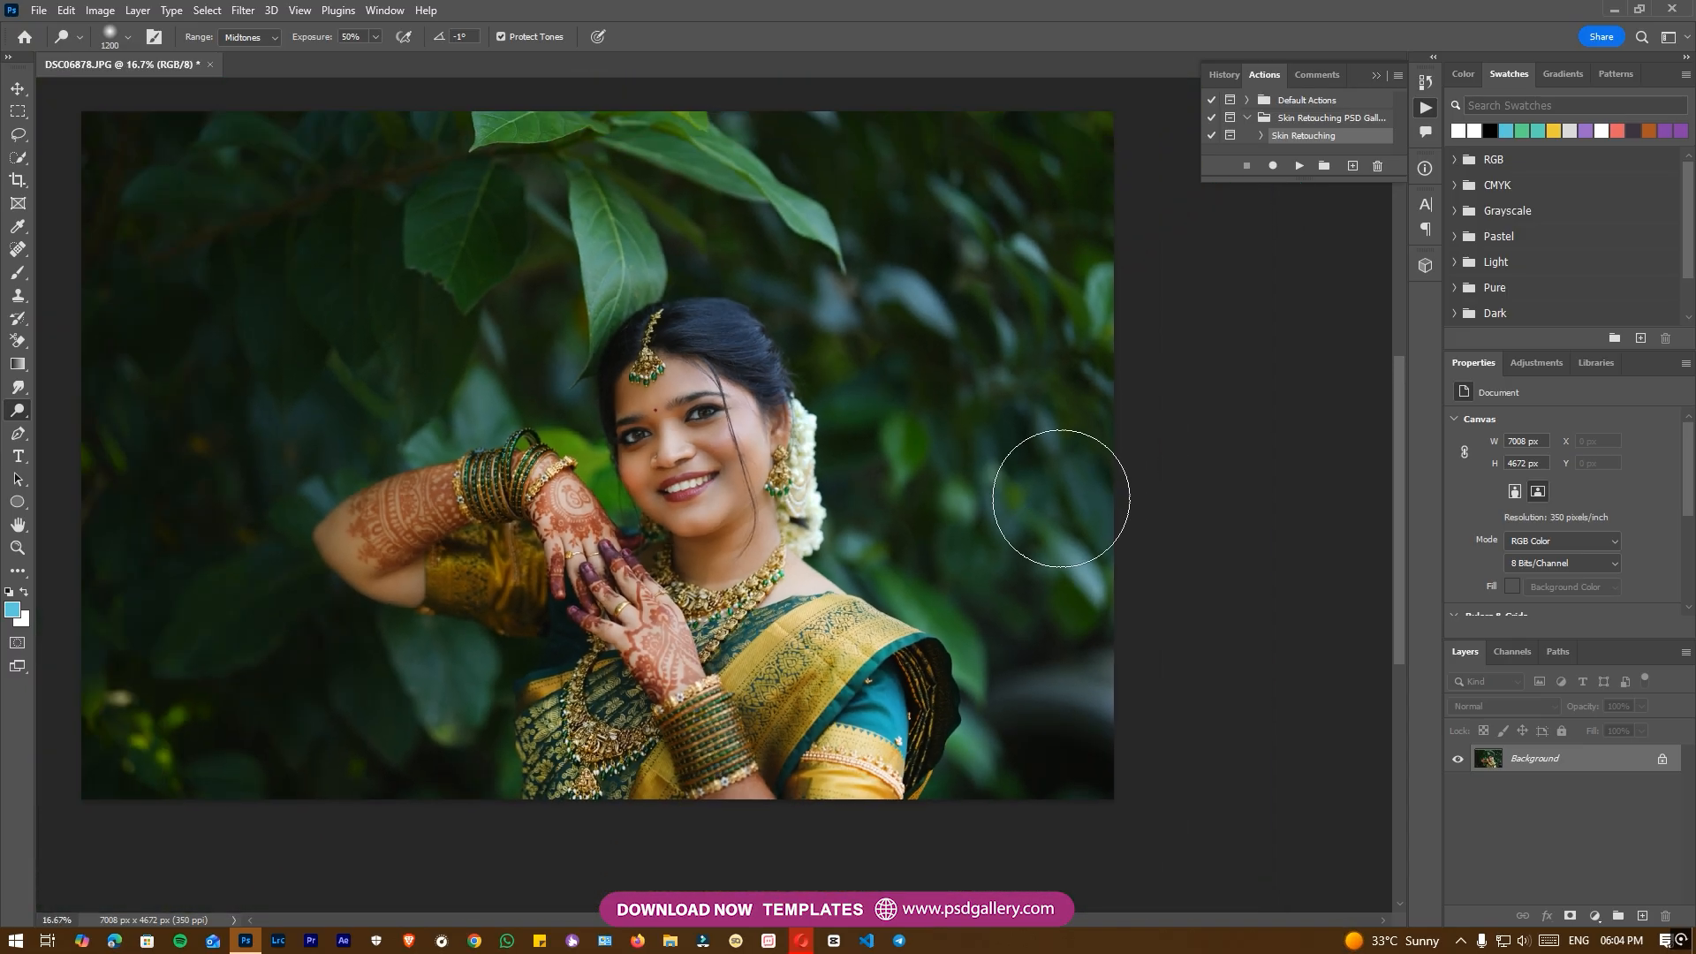
Step: Apply a Levels adjustment to the RGB channel with the white input level set to 238
key(i)
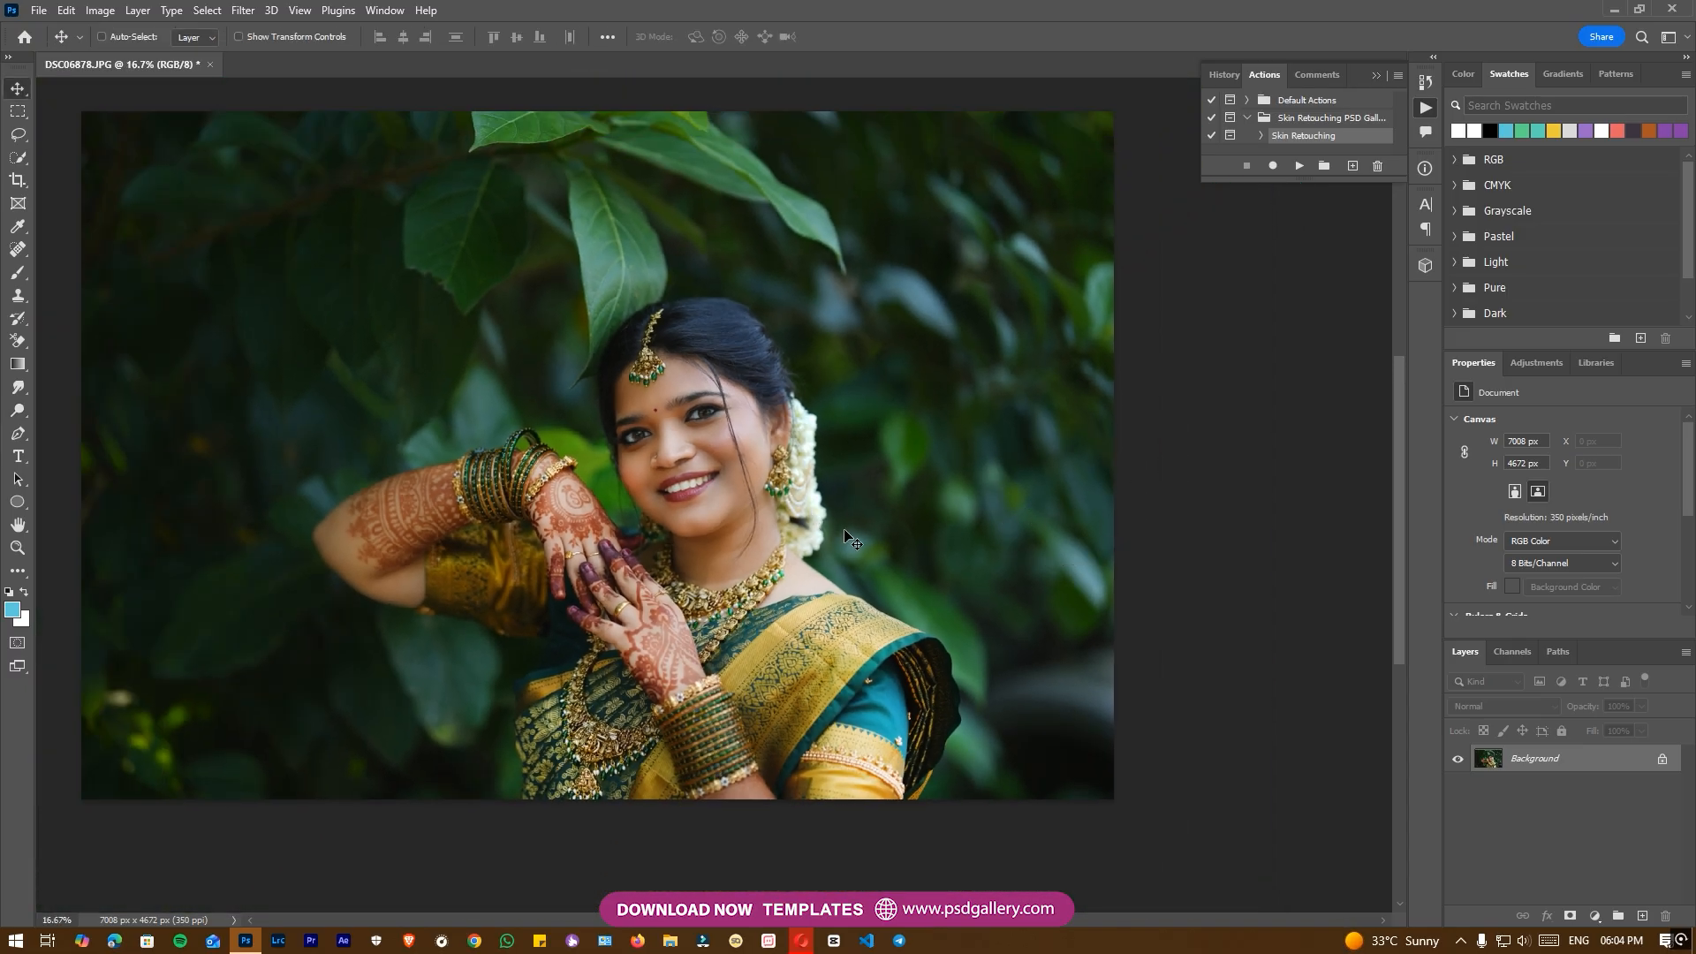
key(ctrl+l)
drag(1477, 726, 1466, 726)
click(1544, 739)
click(1545, 730)
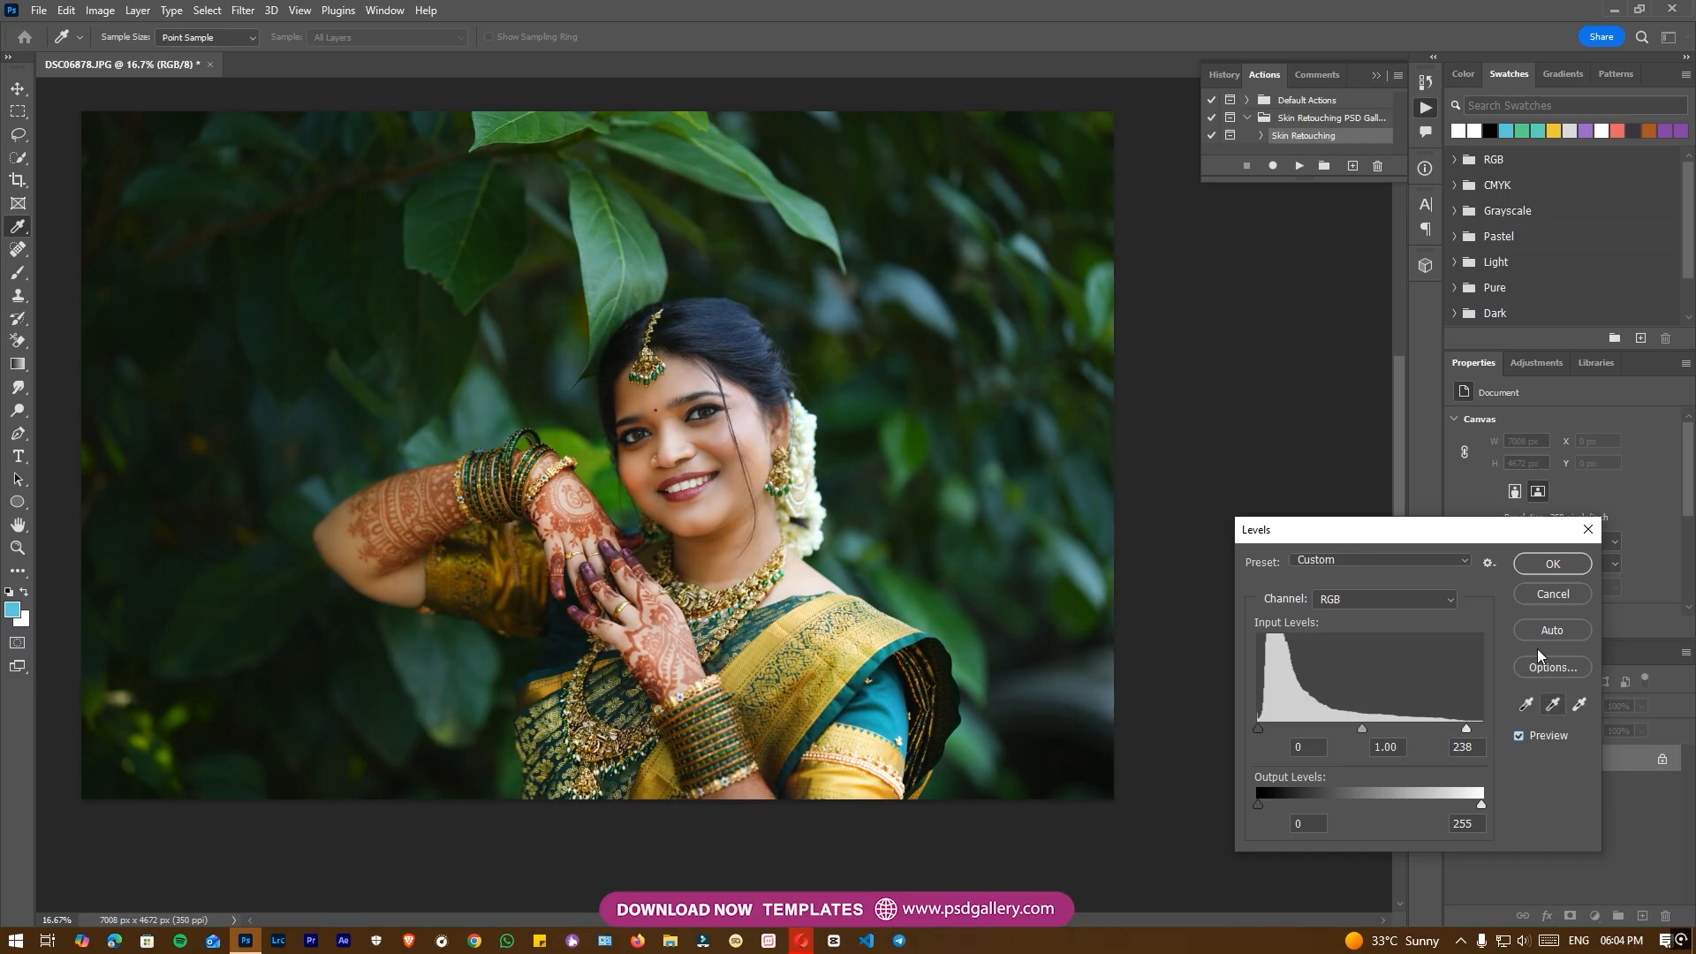
click(1552, 564)
Step: Open the image in the Camera Raw Filter and increase the Sharpening under Detail
key(ctrl+plus)
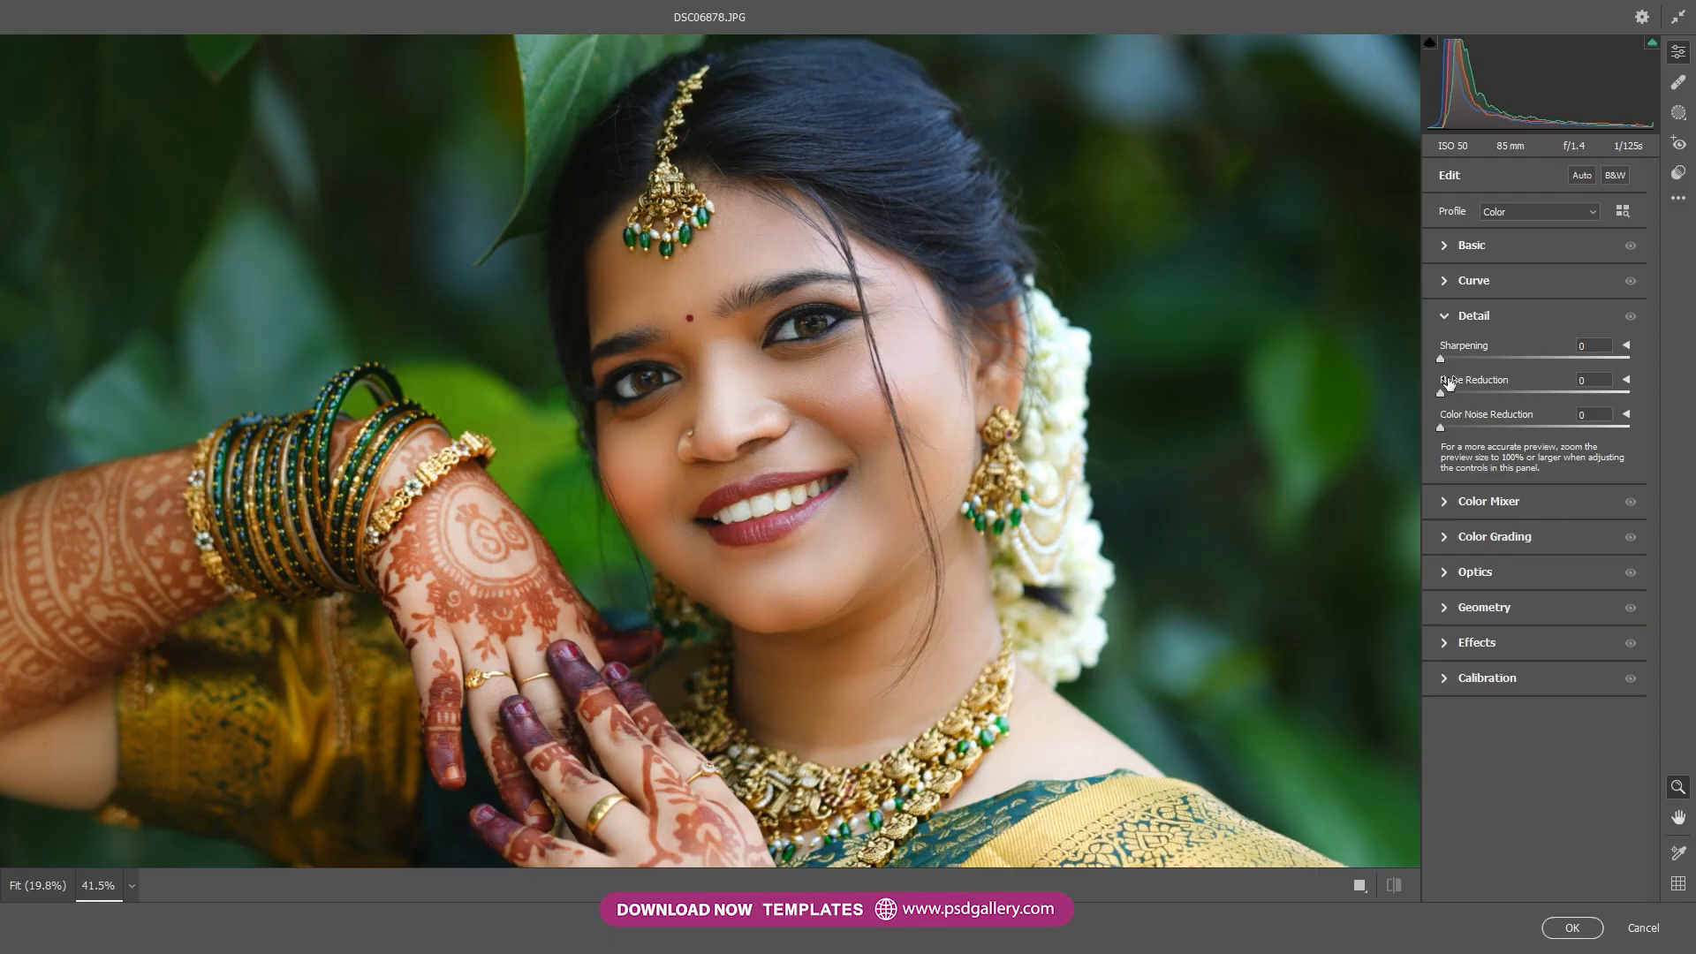
drag(1468, 347, 1491, 343)
click(1445, 247)
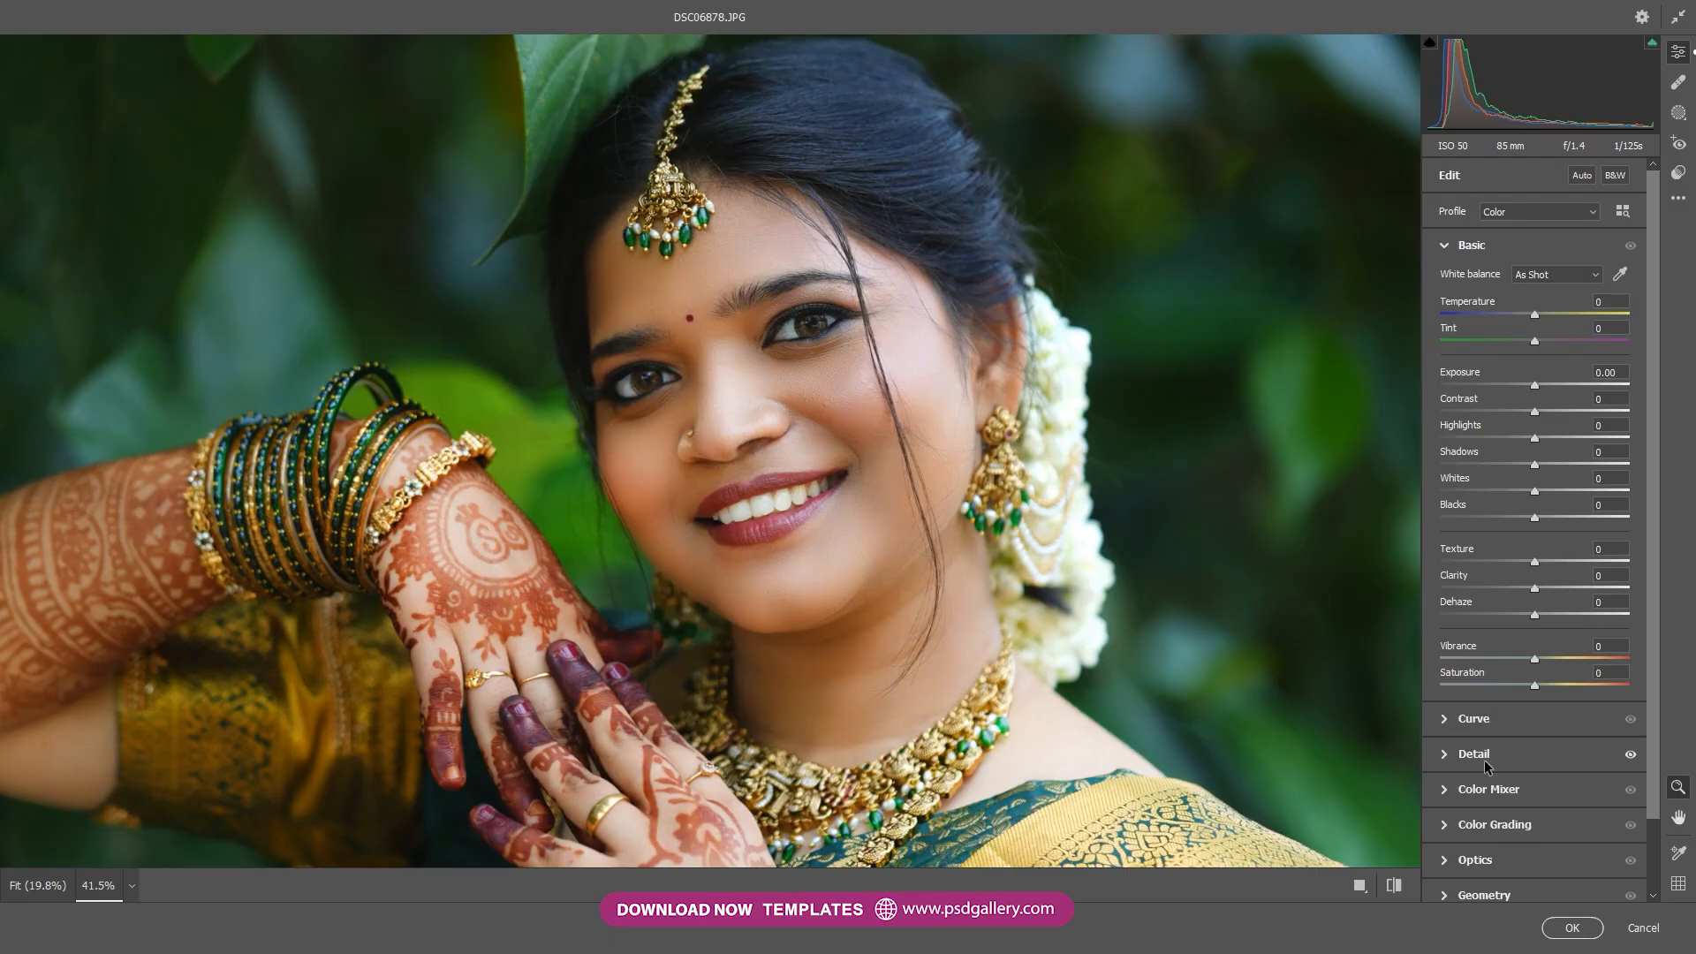
Step: Set the Color Mixer saturation of Reds to -22 and Oranges to -9
click(1447, 792)
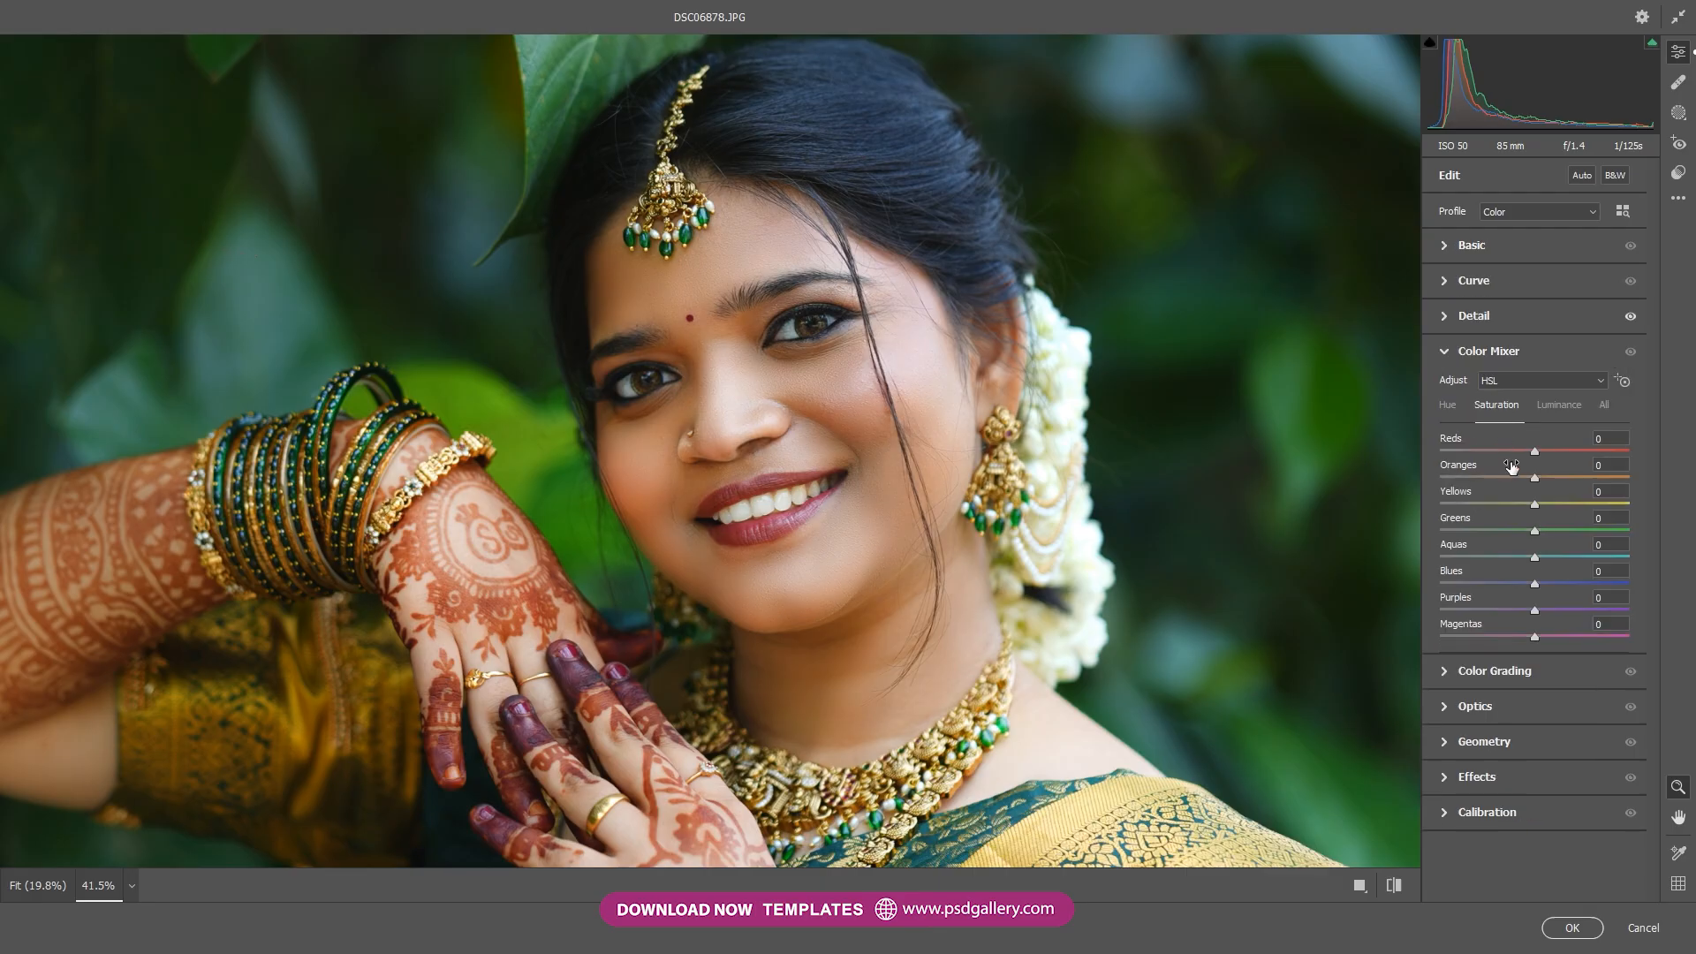
drag(1519, 452, 1521, 479)
drag(1135, 519, 755, 552)
mouse_move(1225, 581)
mouse_down()
mouse_move(1122, 584)
mouse_move(1194, 576)
mouse_up()
drag(1265, 414, 1357, 397)
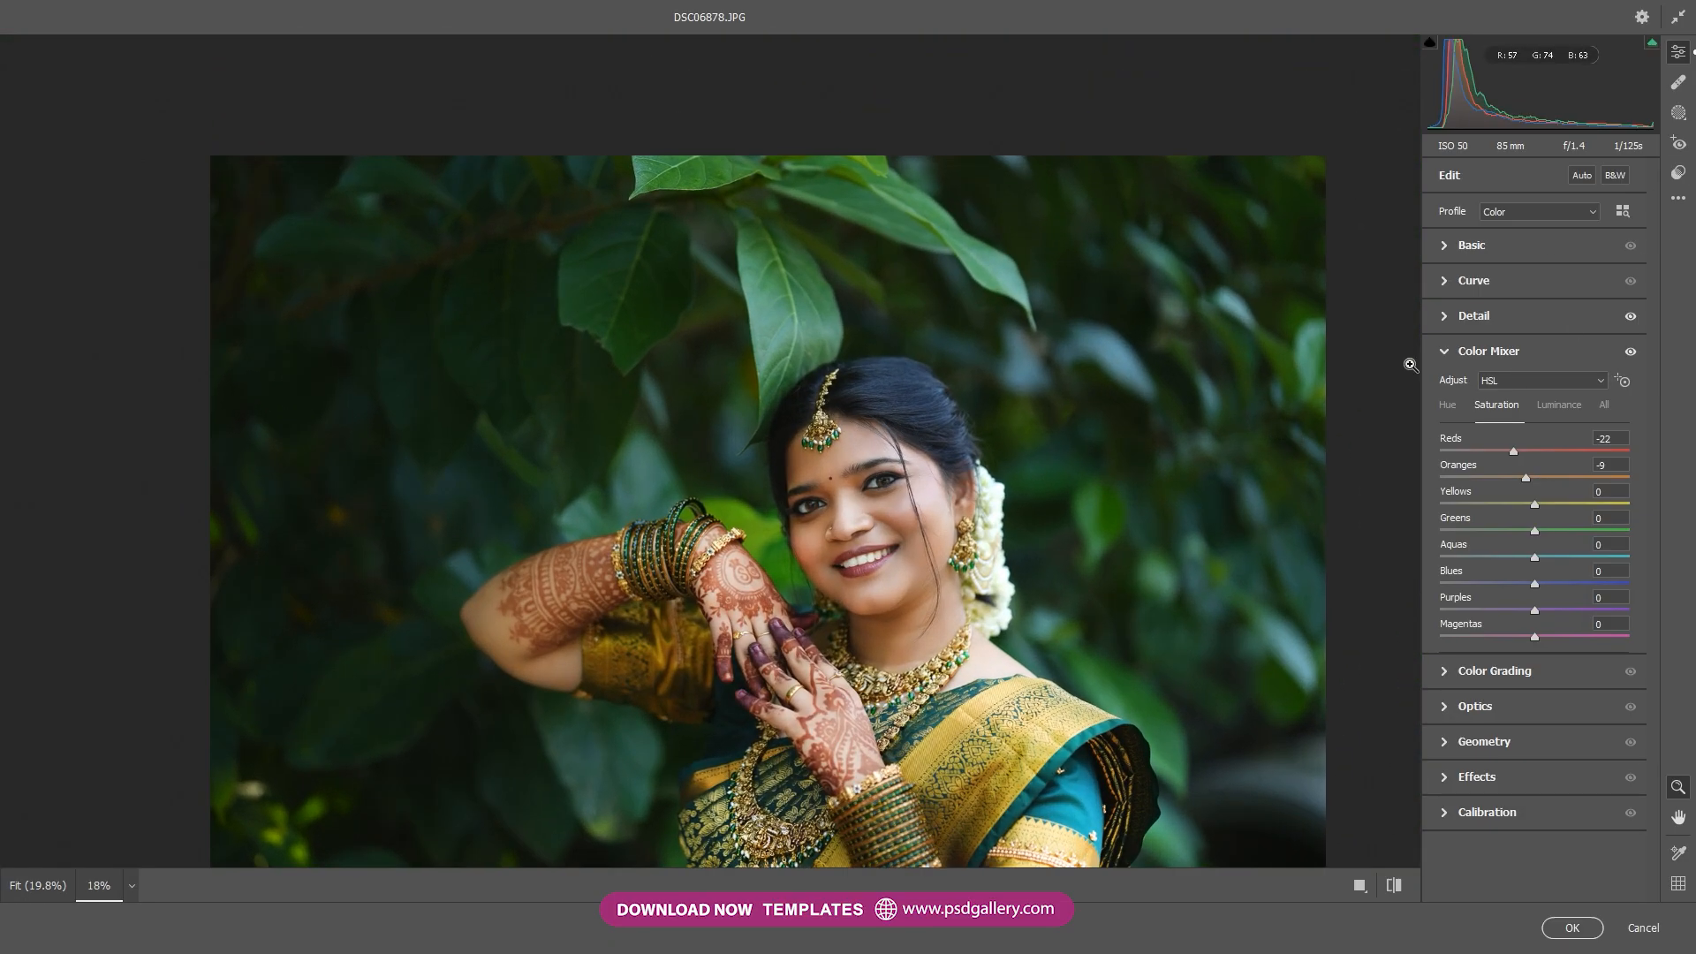
Step: Apply the Portraits: Medium Skin preset PM07 and set the Color Mixer's Oranges saturation to -63
click(1678, 173)
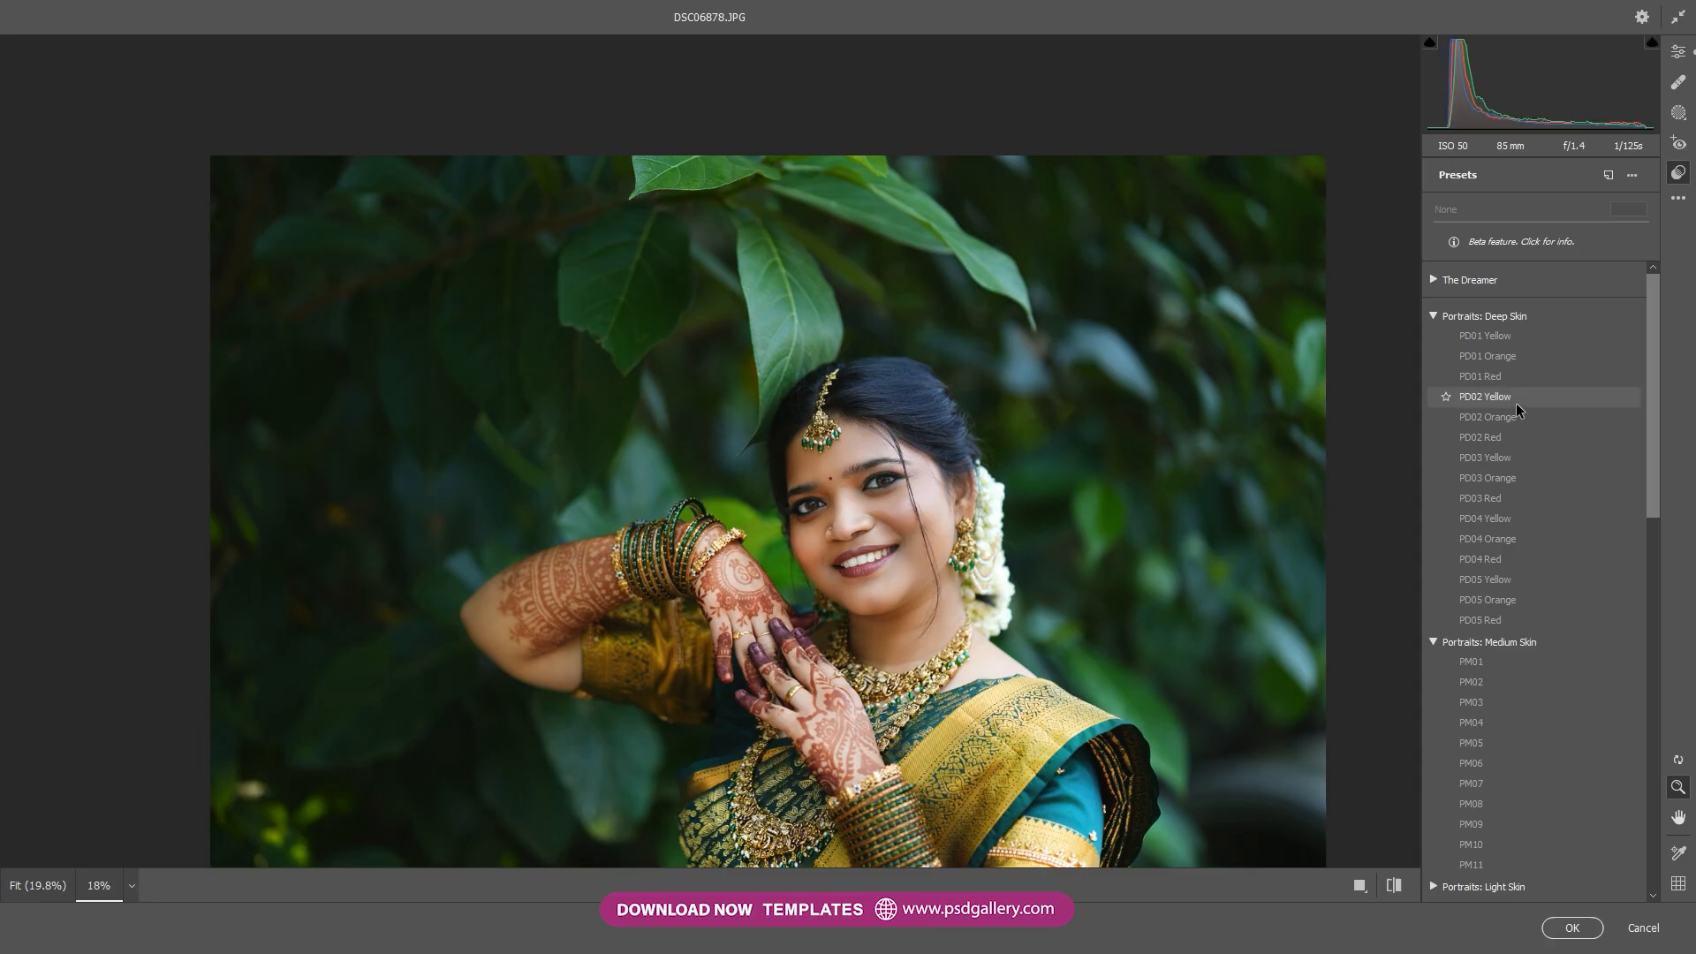
click(1502, 538)
drag(1654, 470, 1660, 625)
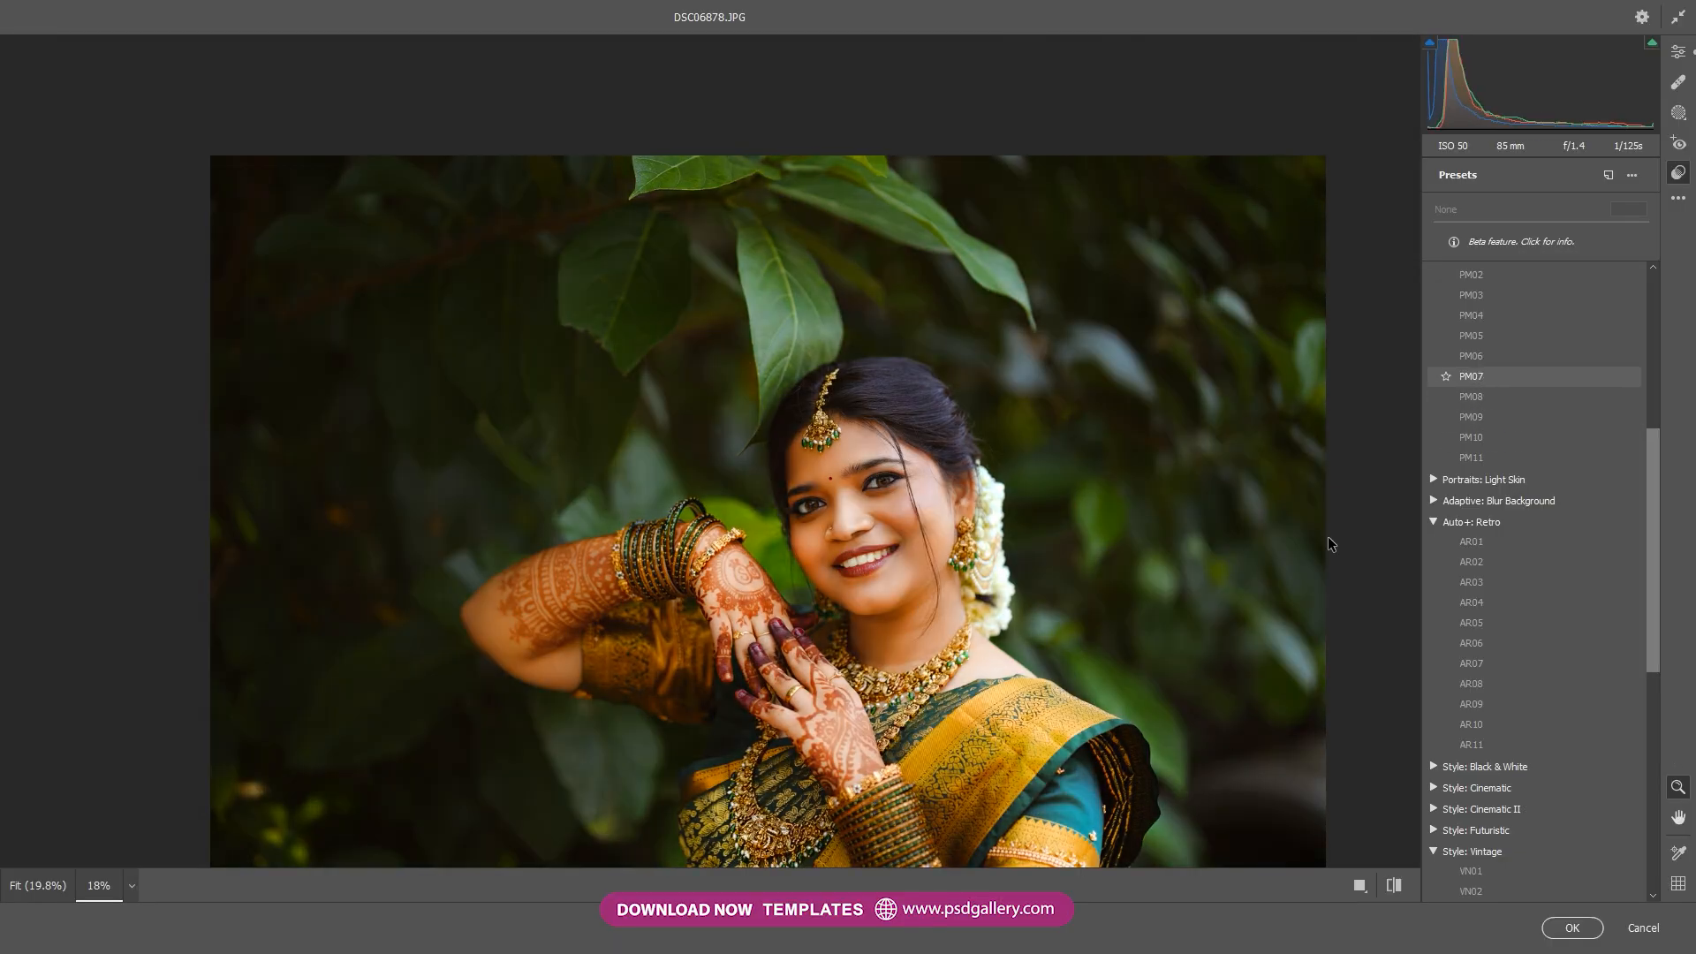
scroll(1233, 640, up, 2)
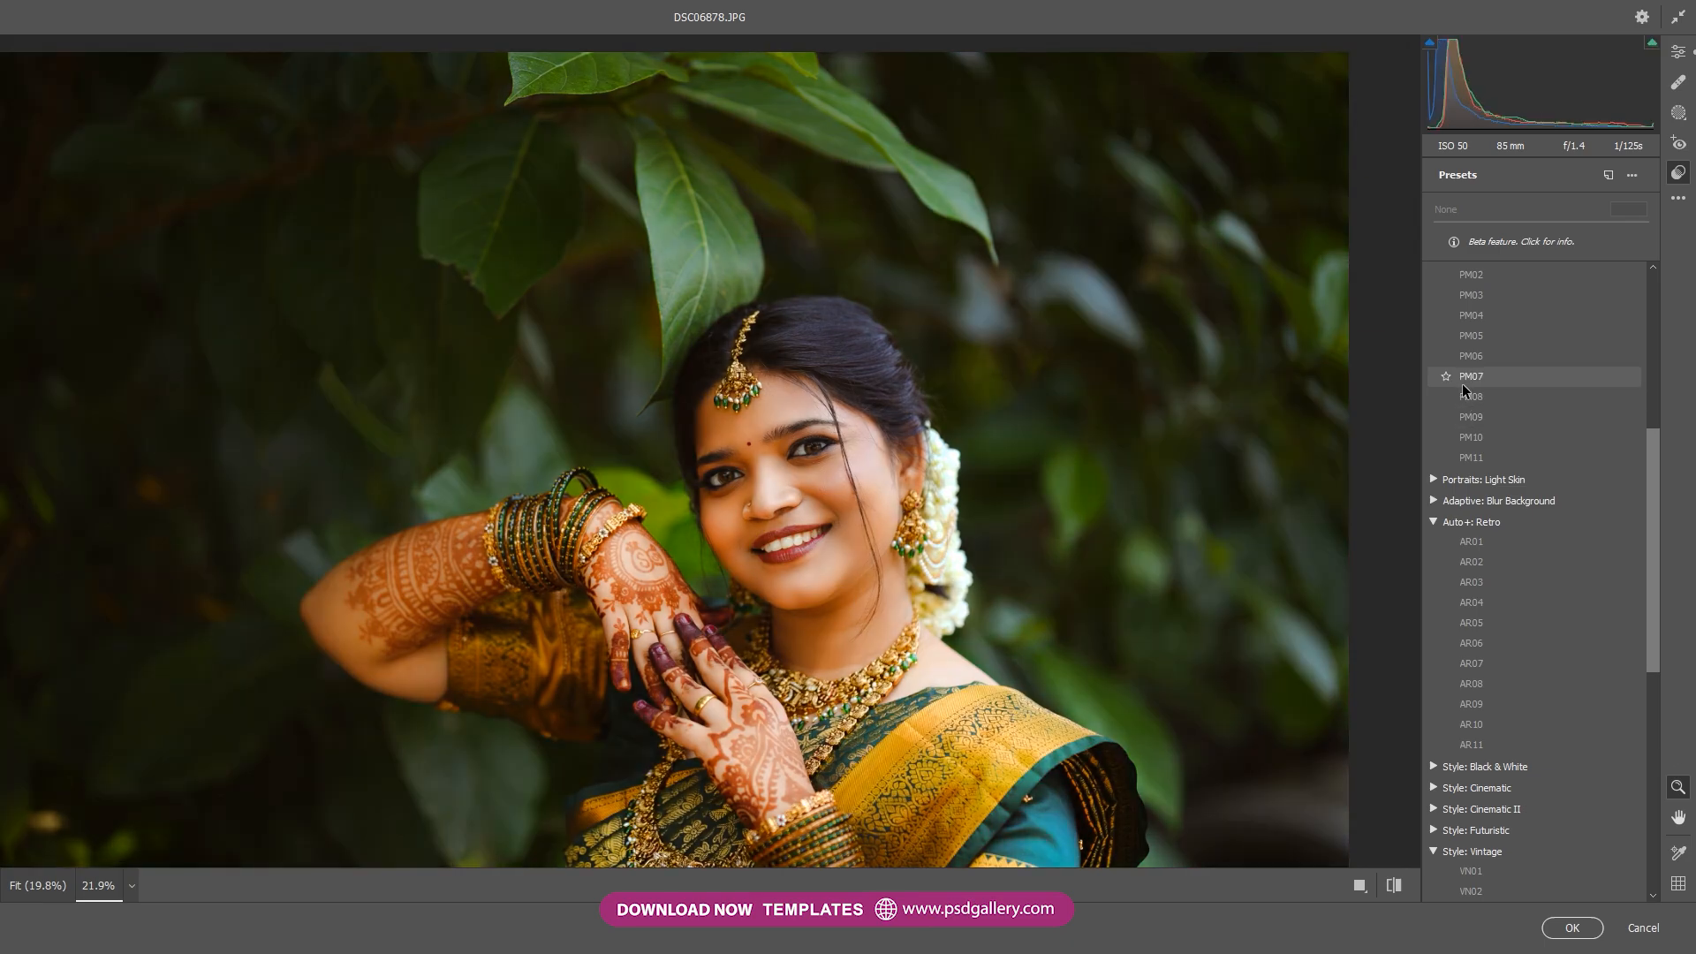
click(1462, 380)
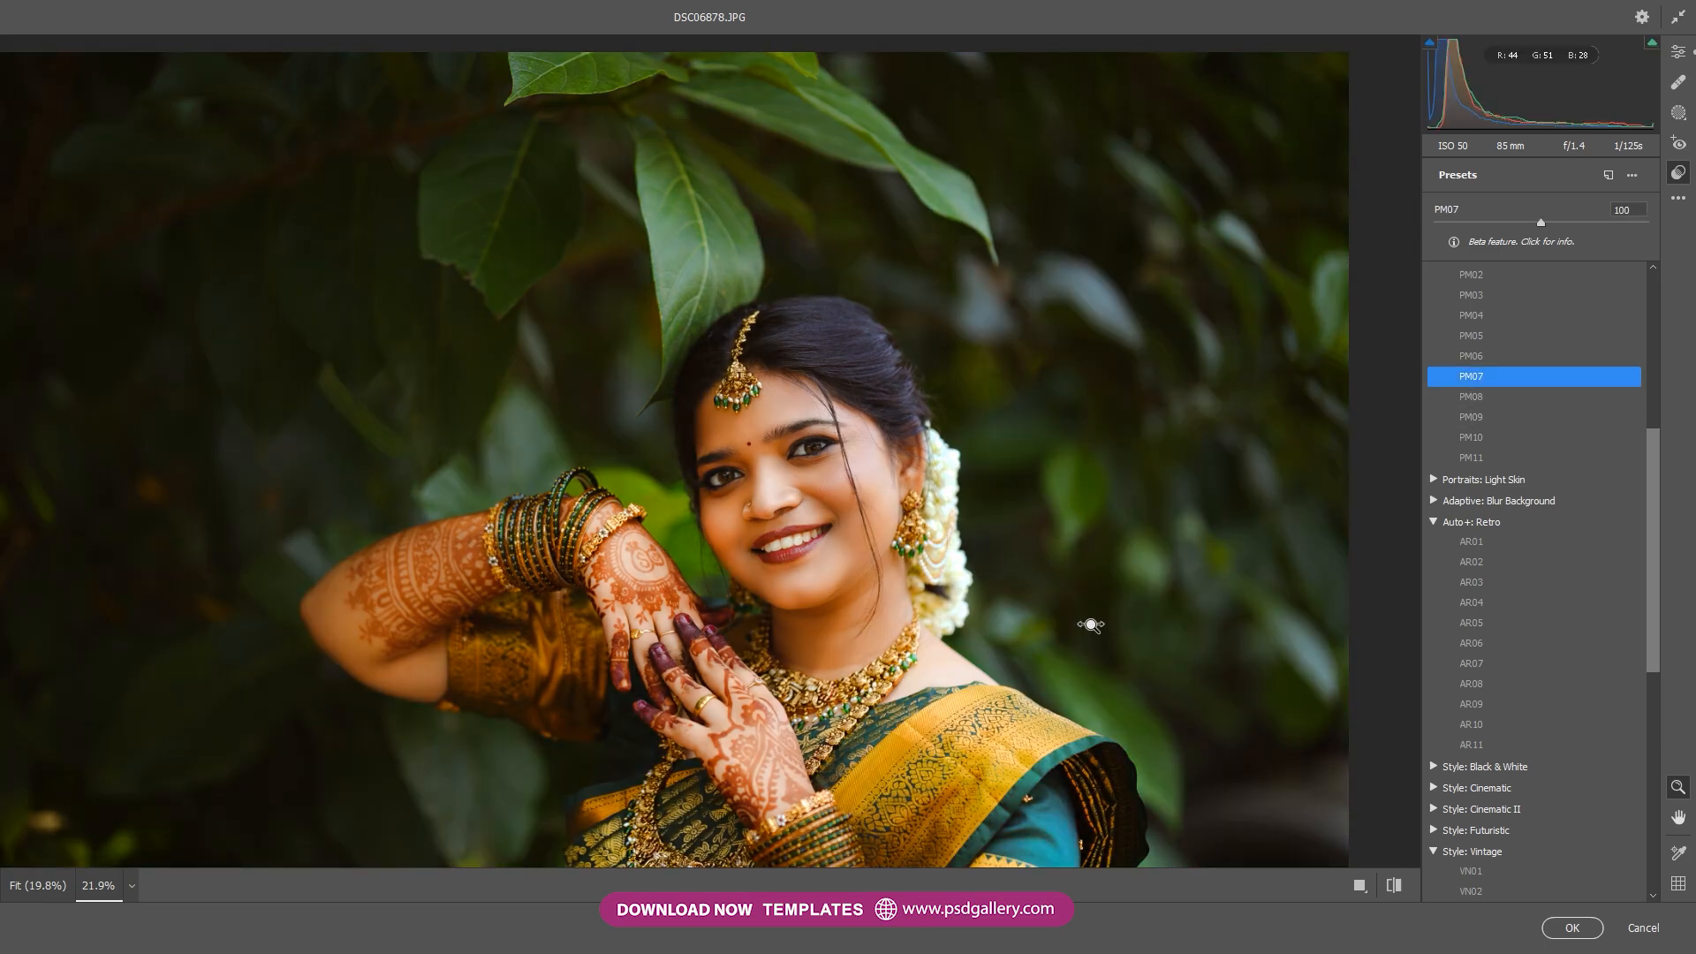
scroll(1094, 624, down, 5)
scroll(1043, 701, up, 5)
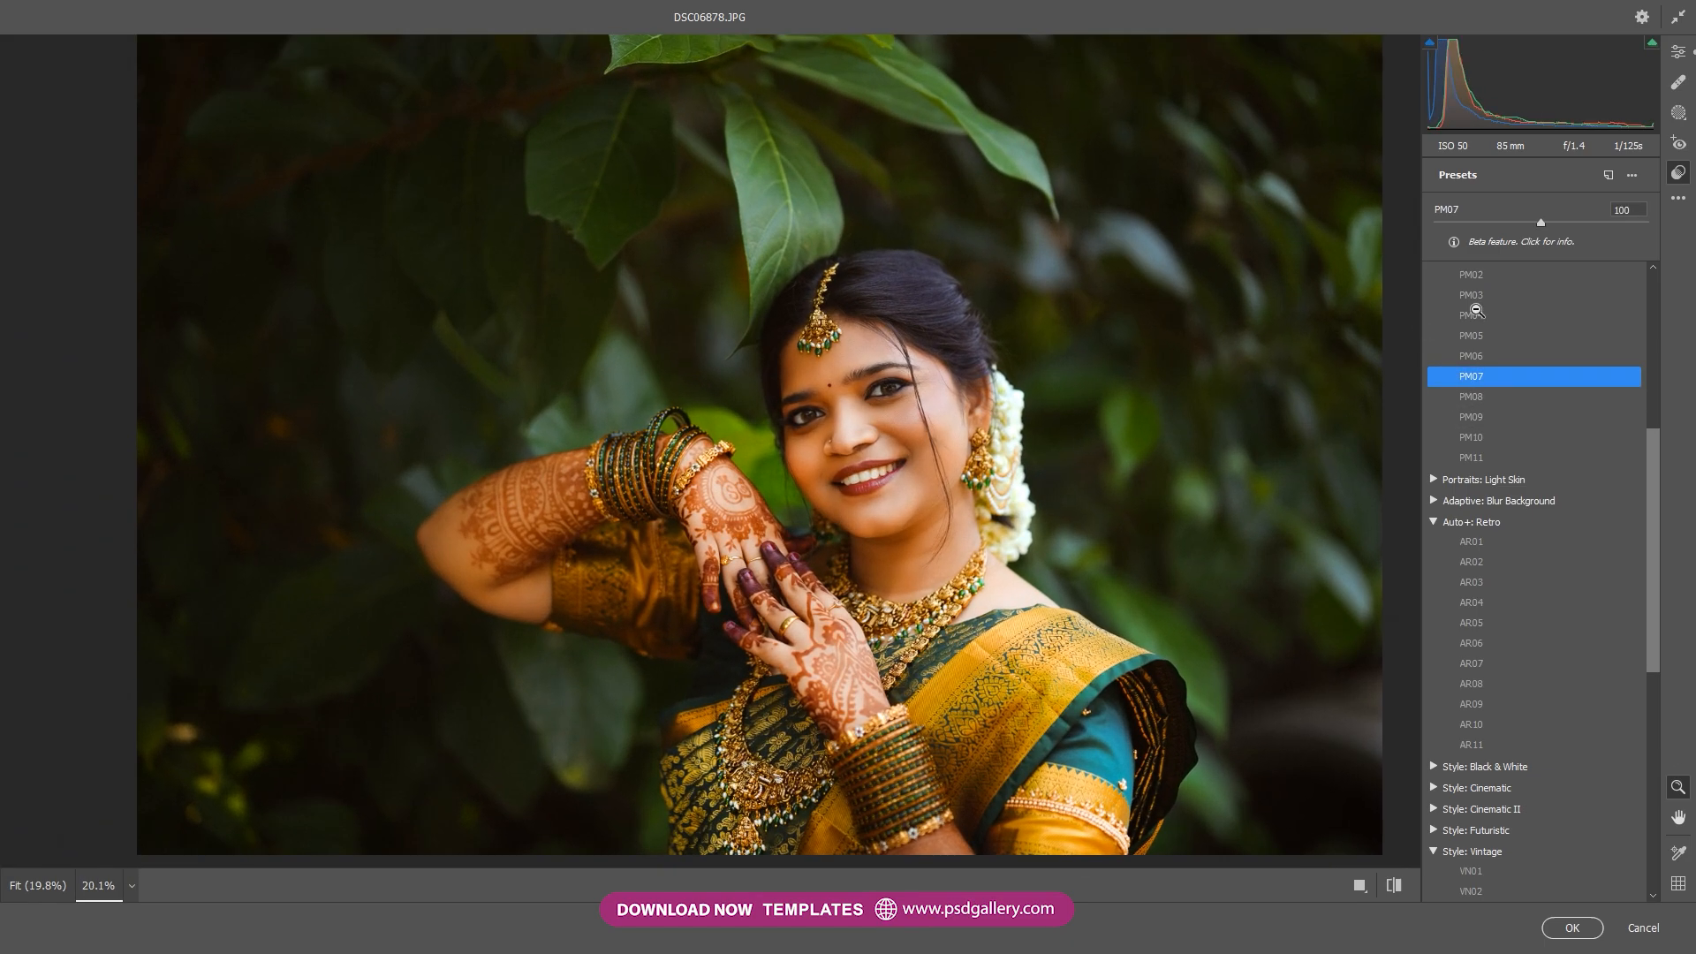
click(1678, 52)
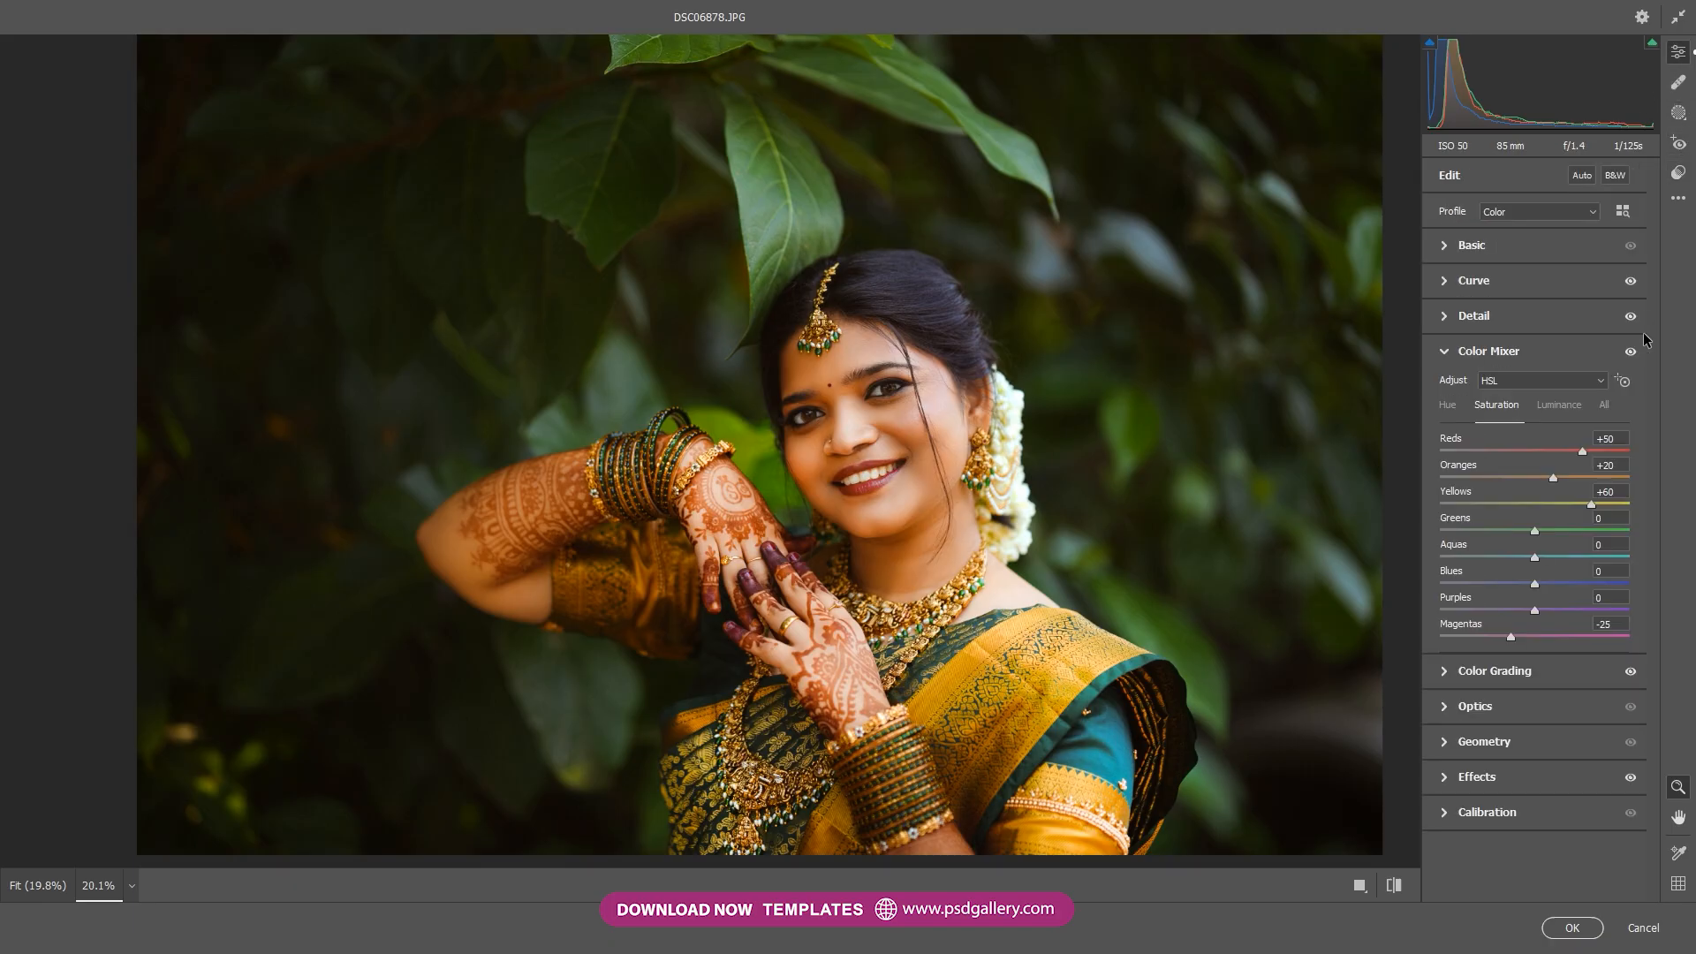
drag(1530, 477, 1510, 477)
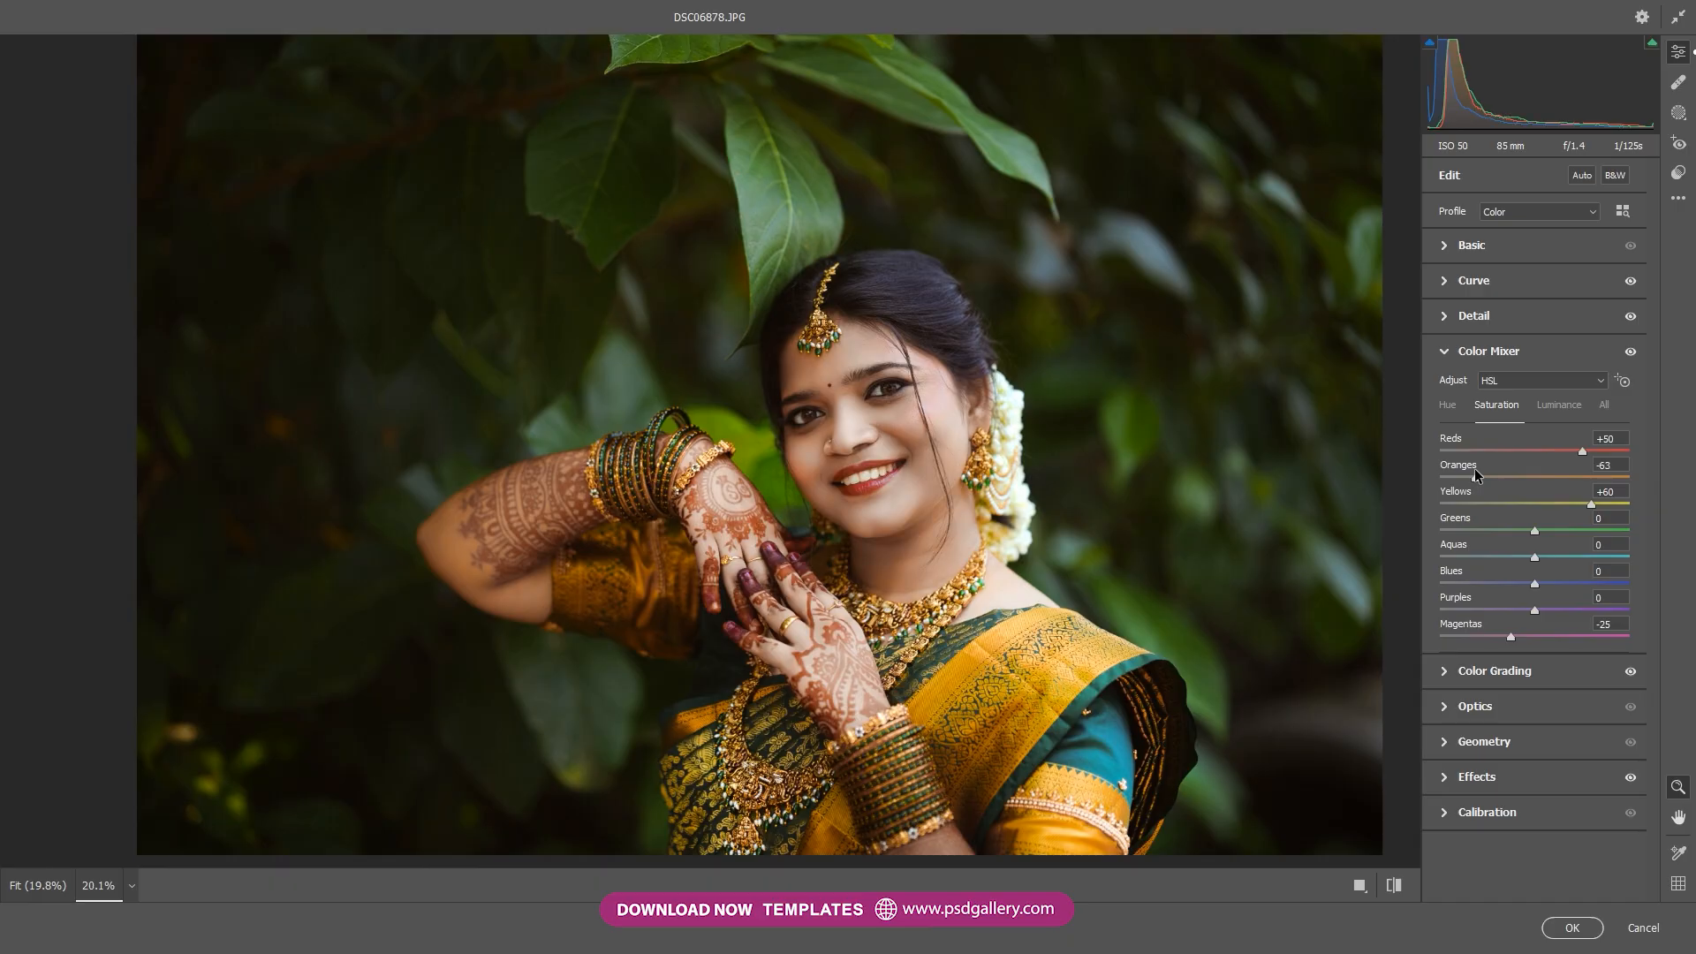
Step: Apply the Portraits: Medium Skin preset PM05, and replace it with the Style: Vintage preset VN06
click(1678, 174)
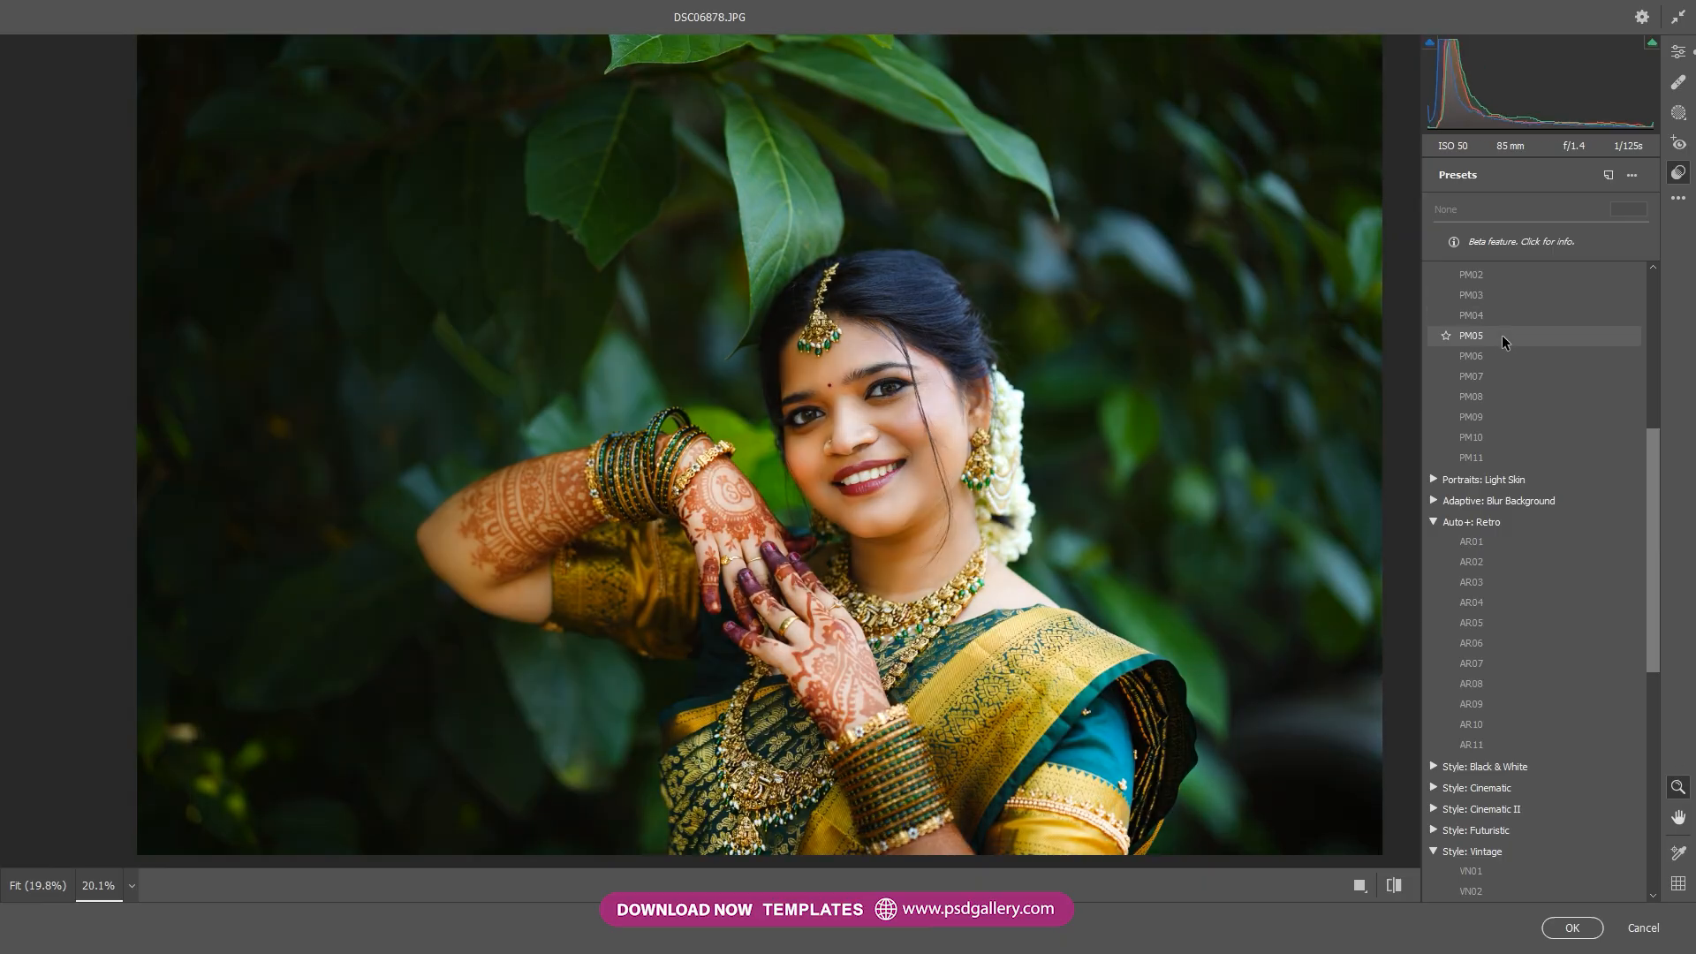
click(1502, 340)
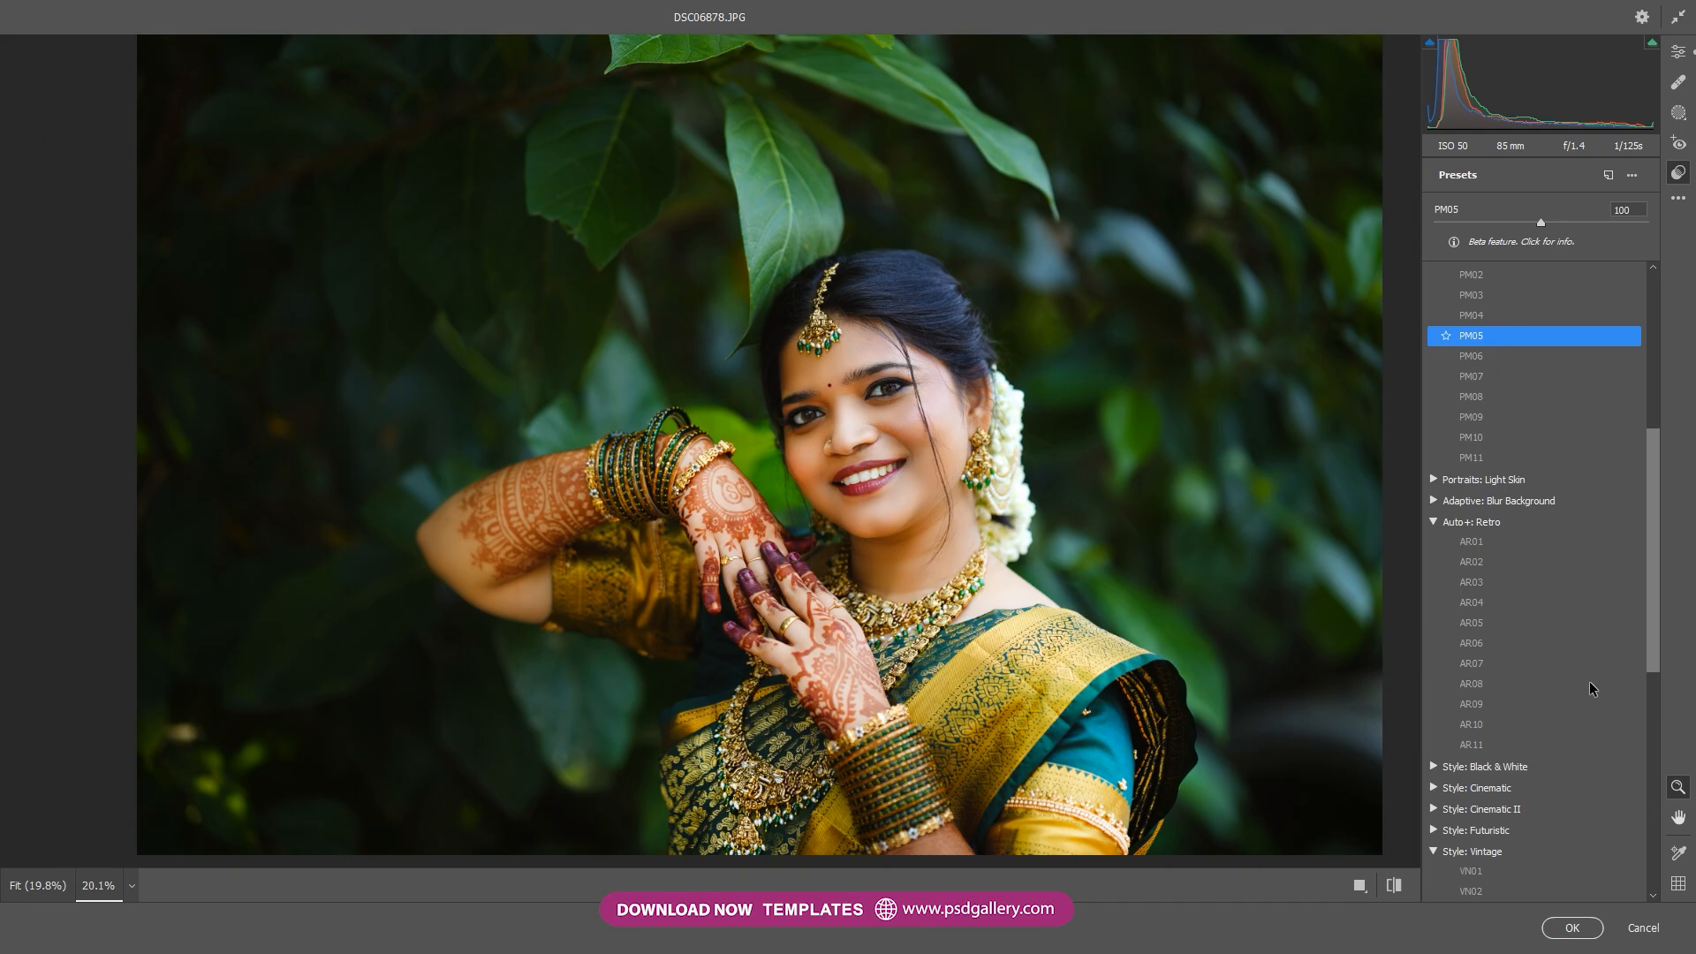
scroll(1485, 876, down, 3)
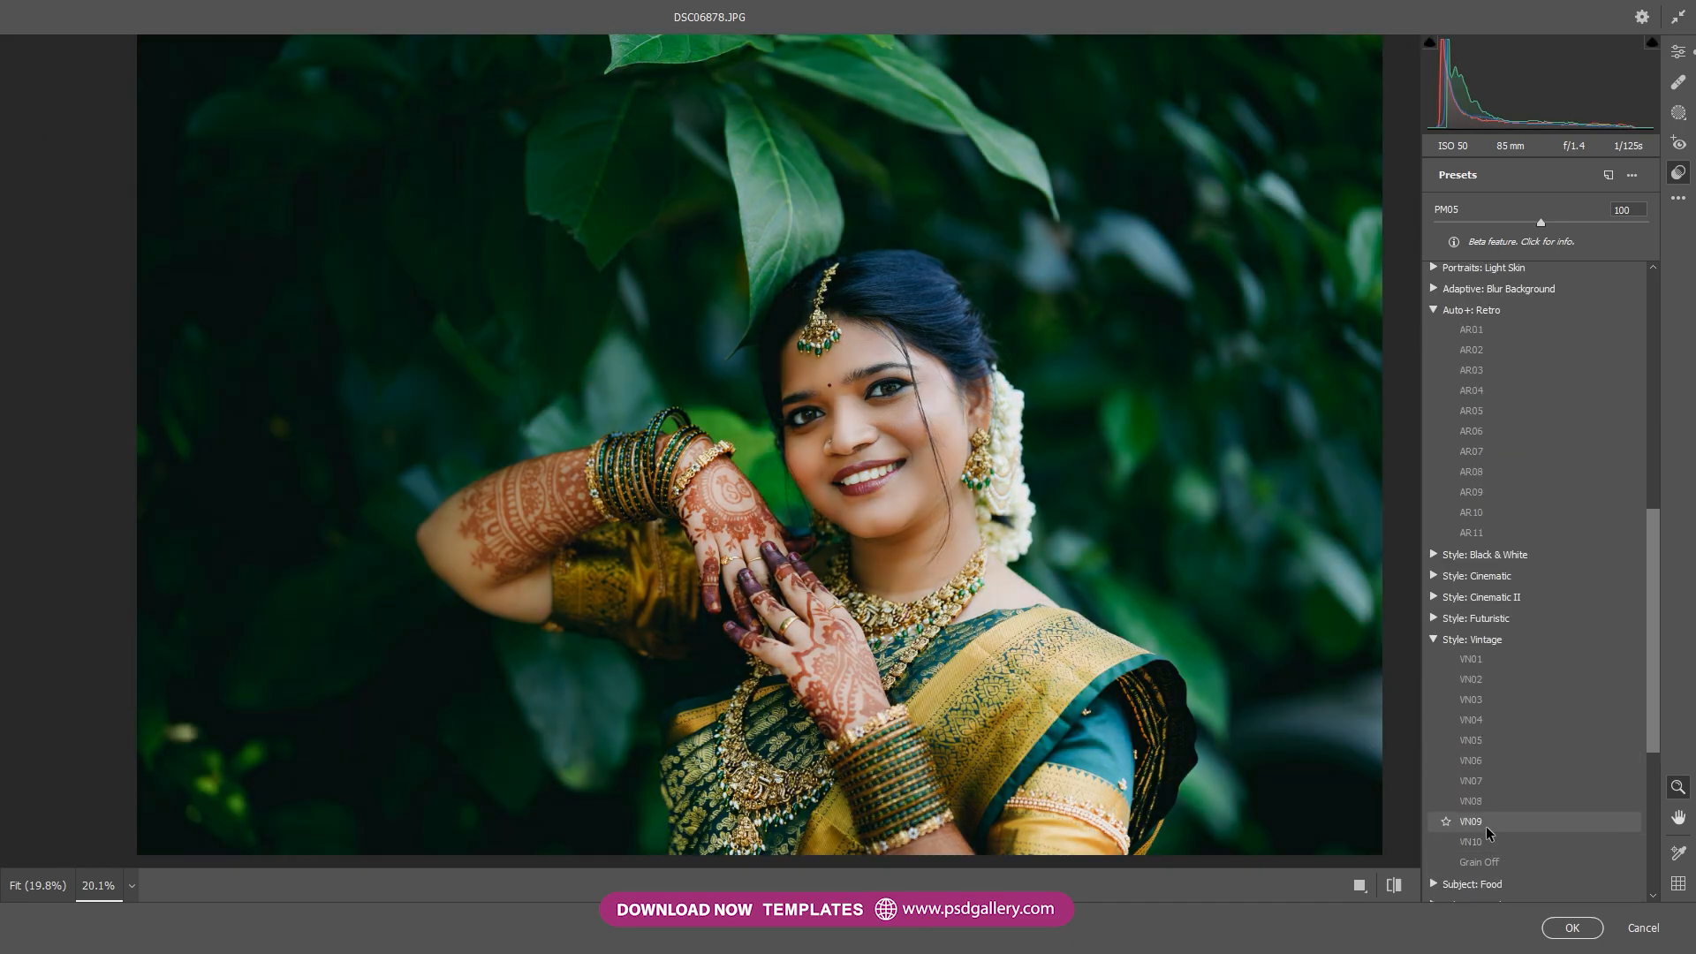
click(1493, 762)
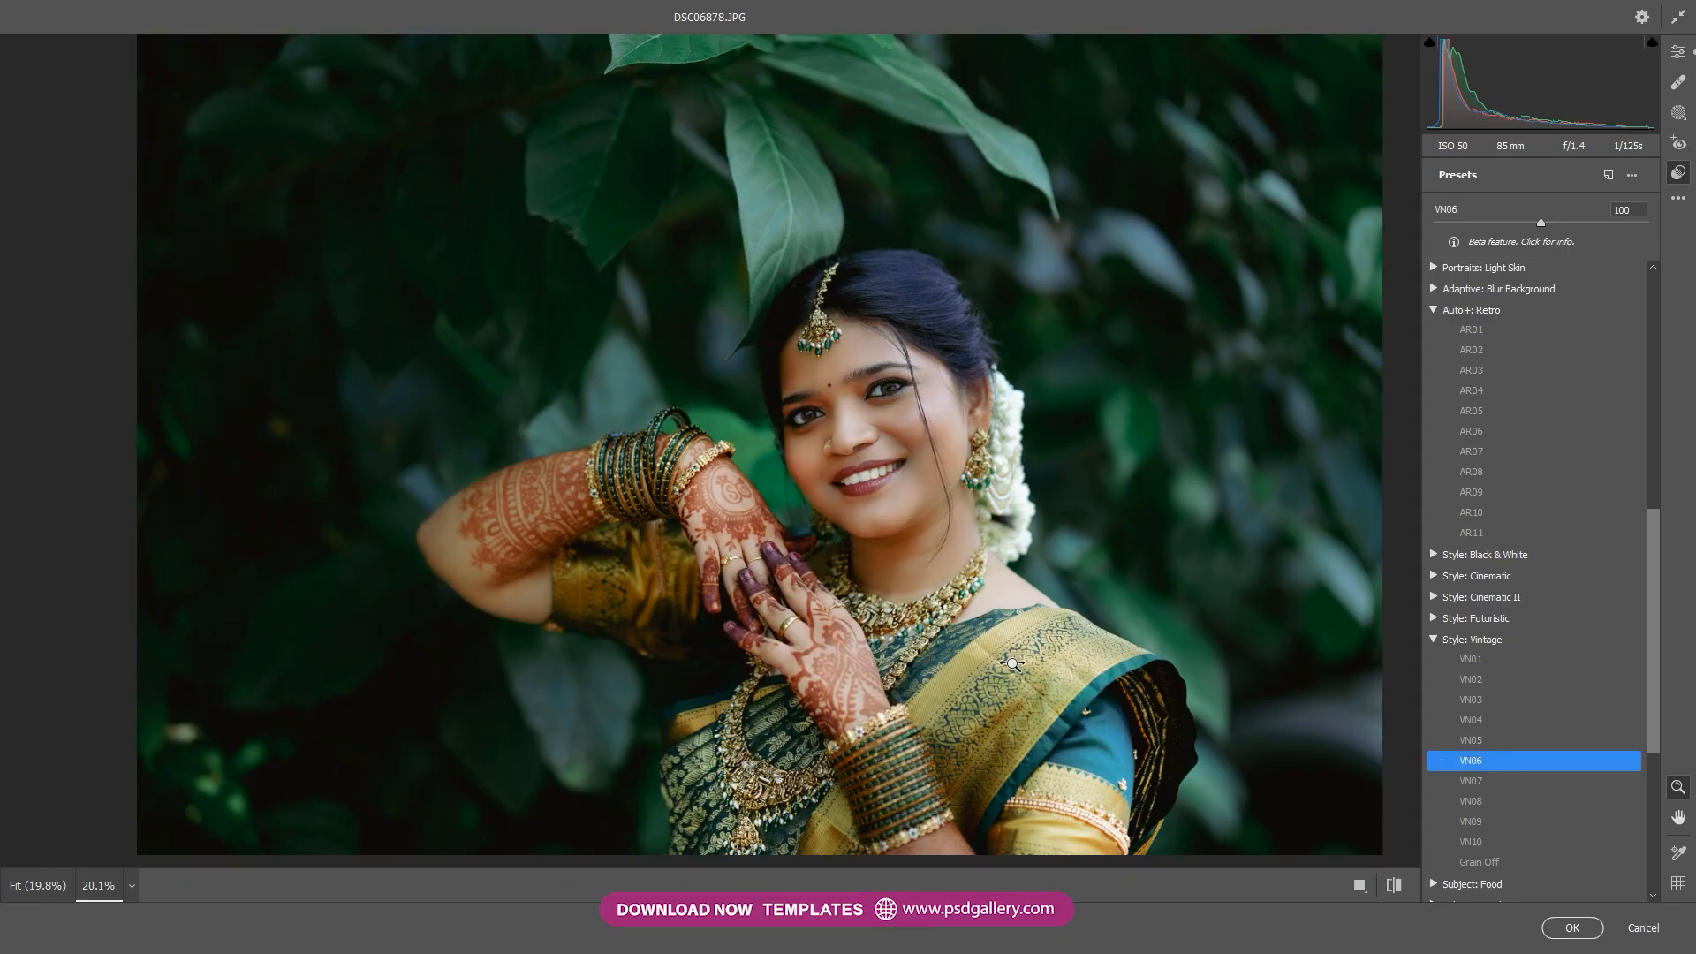
scroll(941, 640, down, 3)
scroll(1132, 603, up, 3)
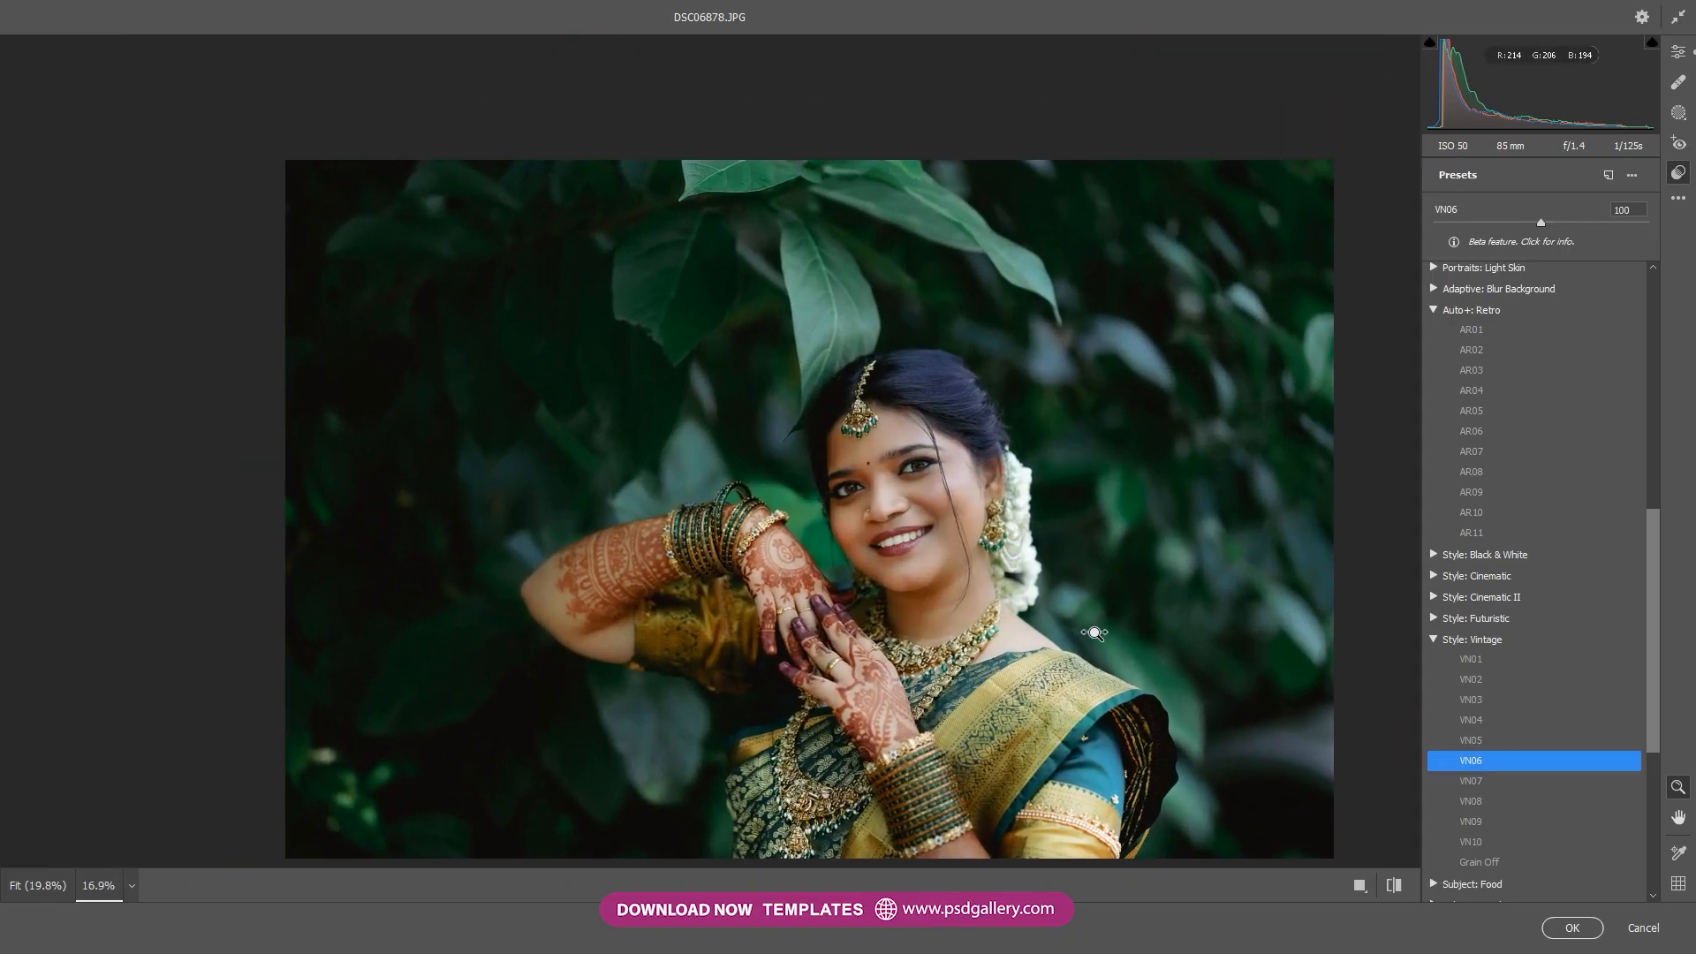
Step: Return to the Camera Raw edit settings, lower the Color Mixer's Oranges saturation slightly, and inspect the Basic and Detail settings
click(1678, 52)
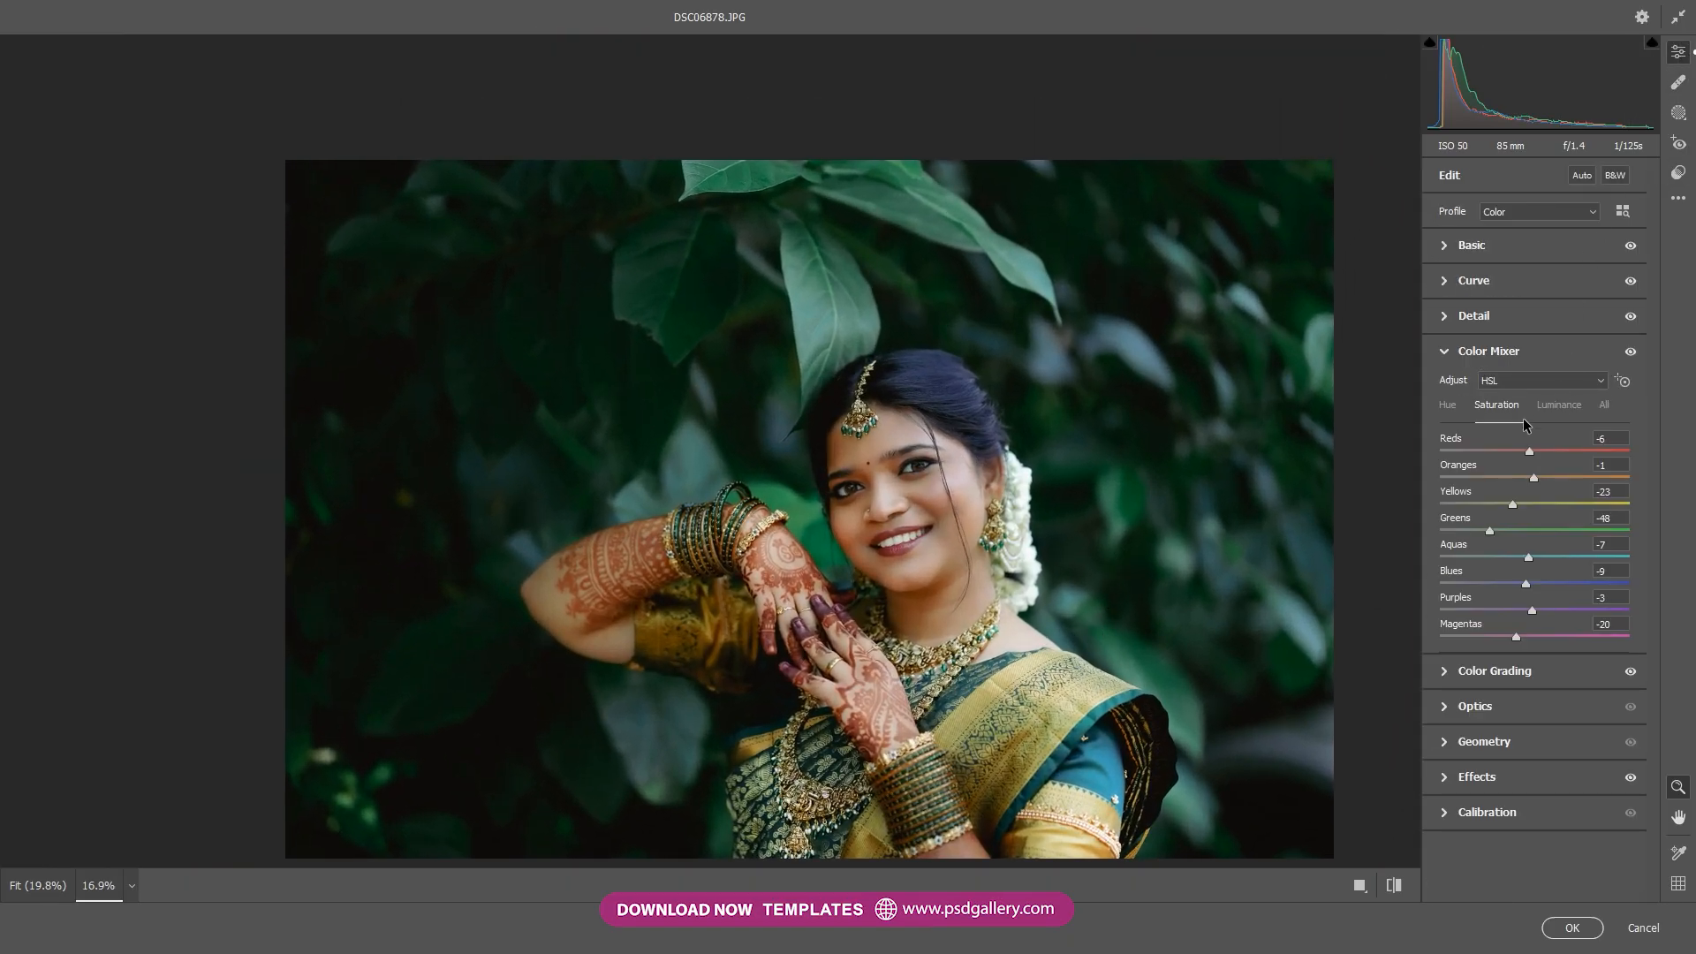
drag(1531, 478, 1515, 478)
click(1444, 248)
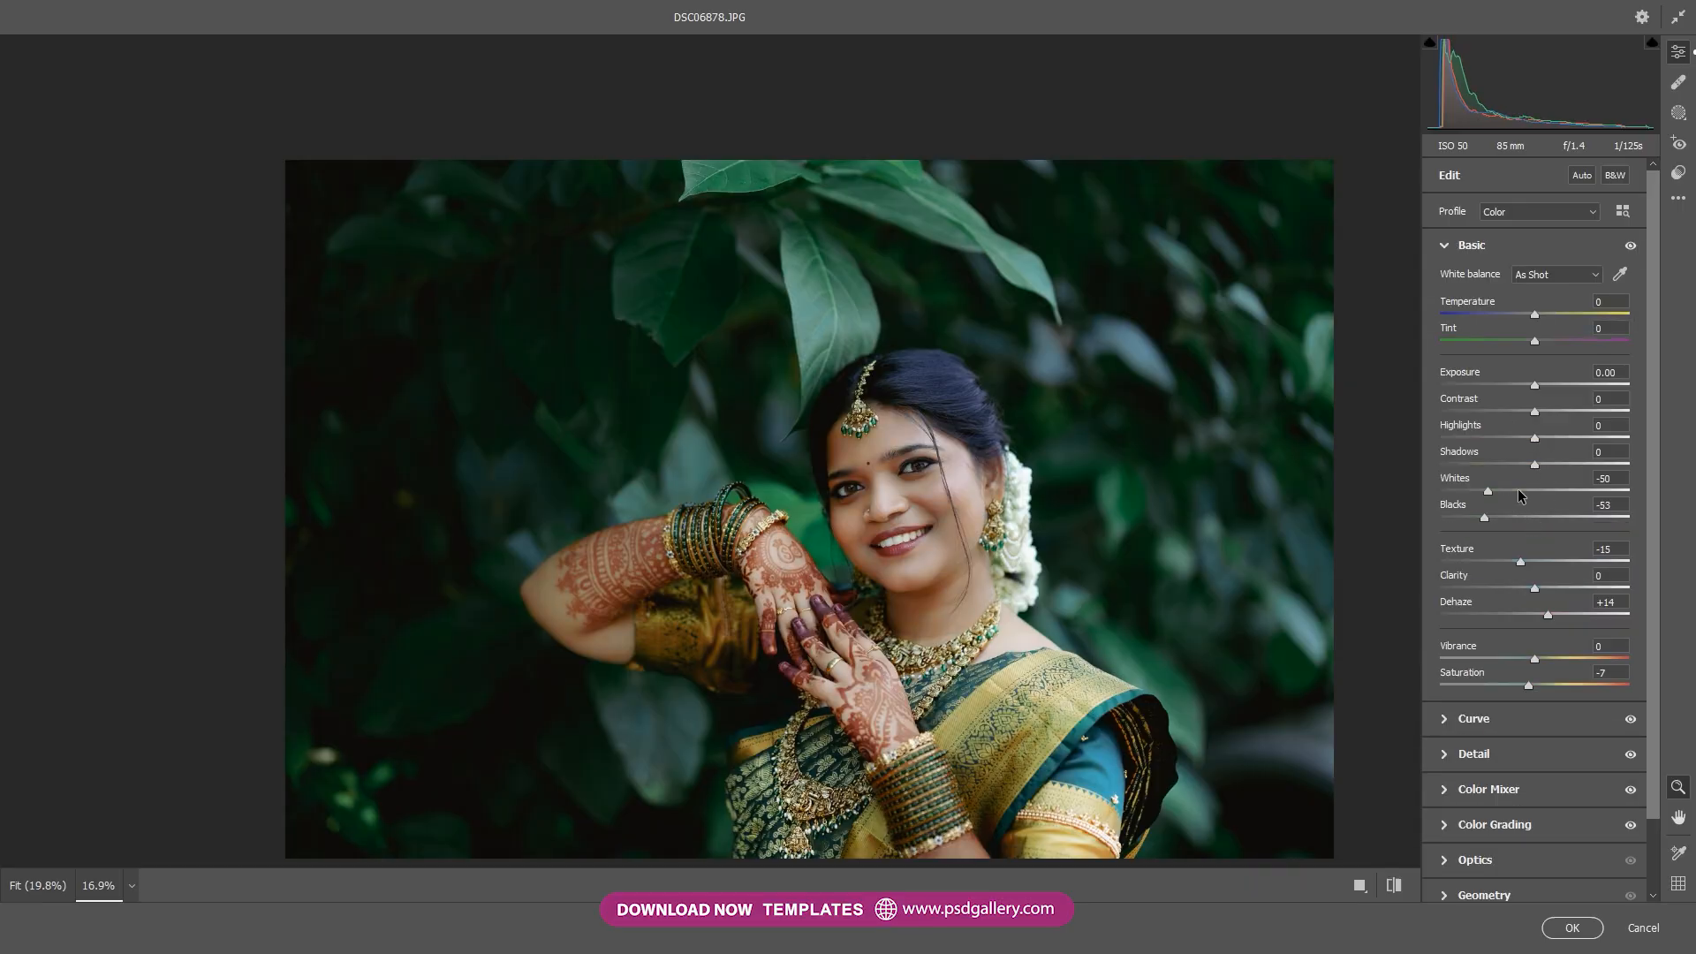
scroll(1086, 633, up, 5)
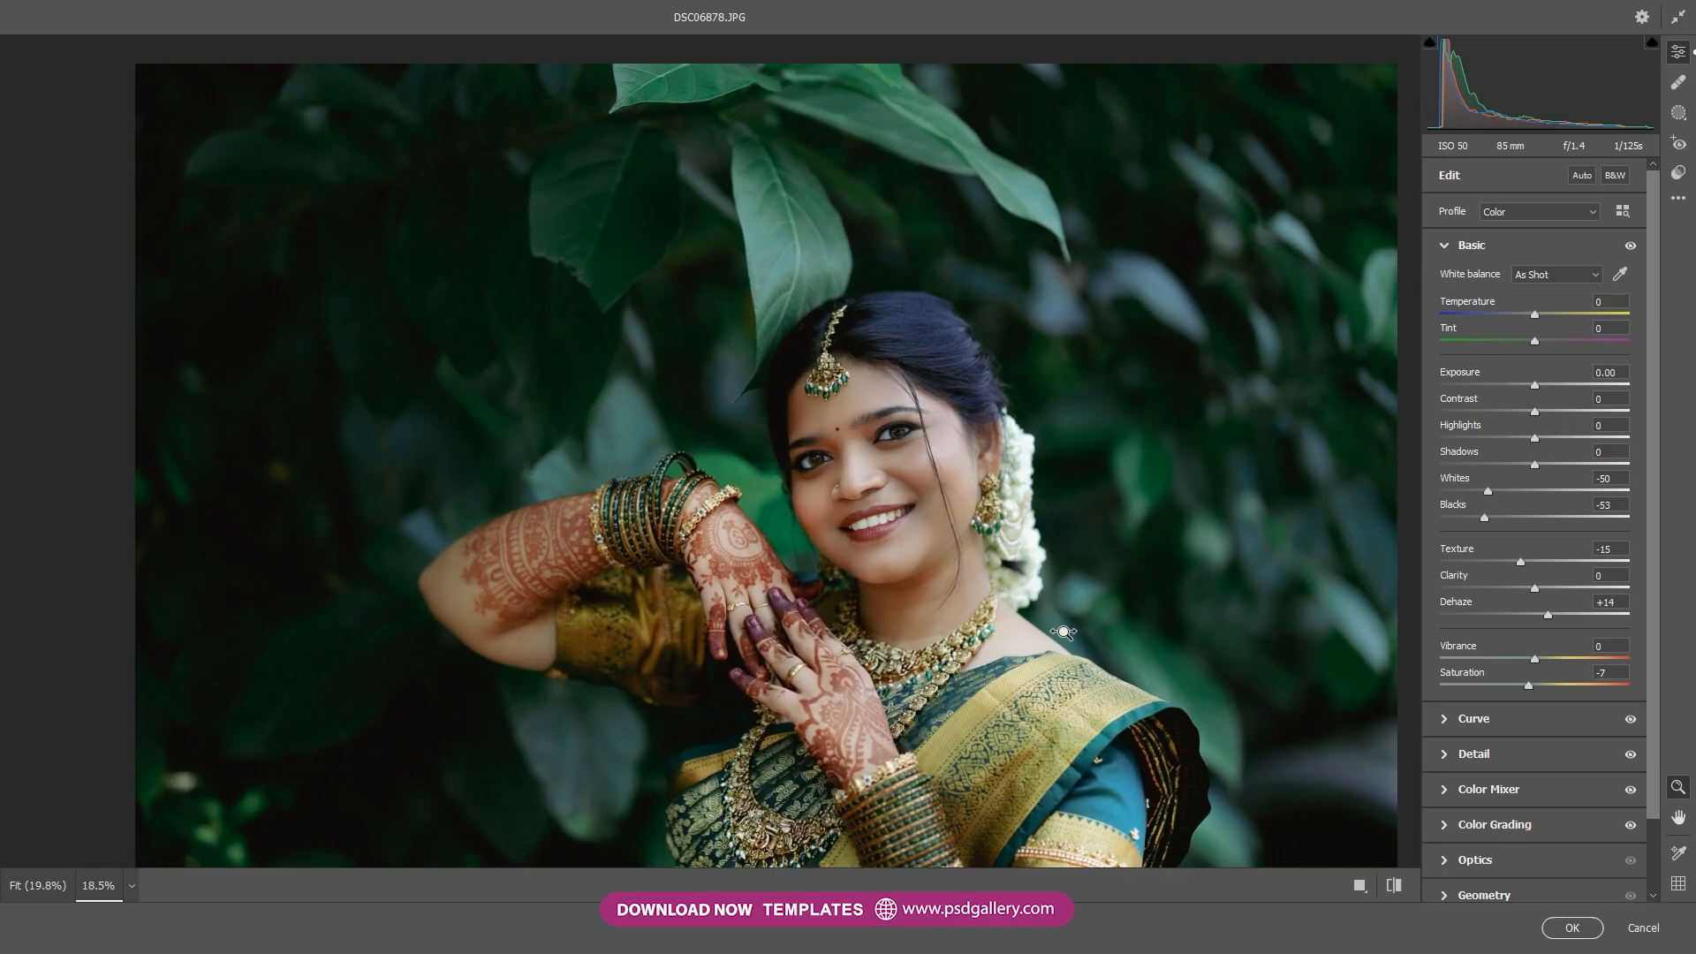
scroll(1503, 772, down, 2)
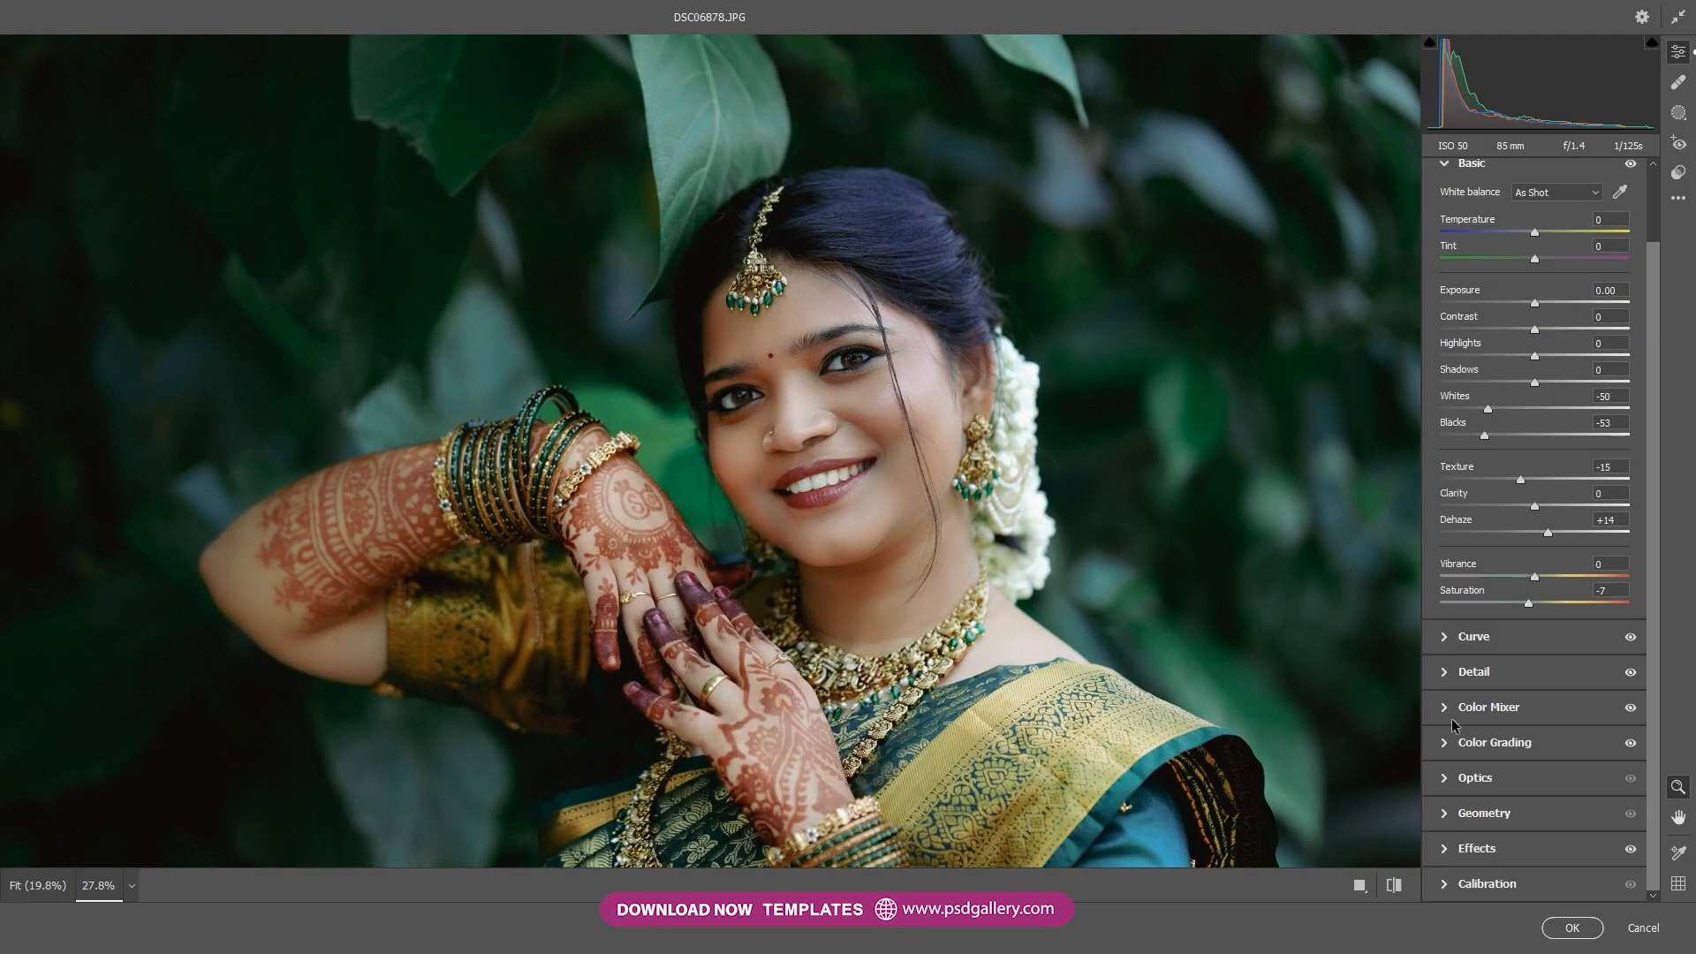
click(1447, 677)
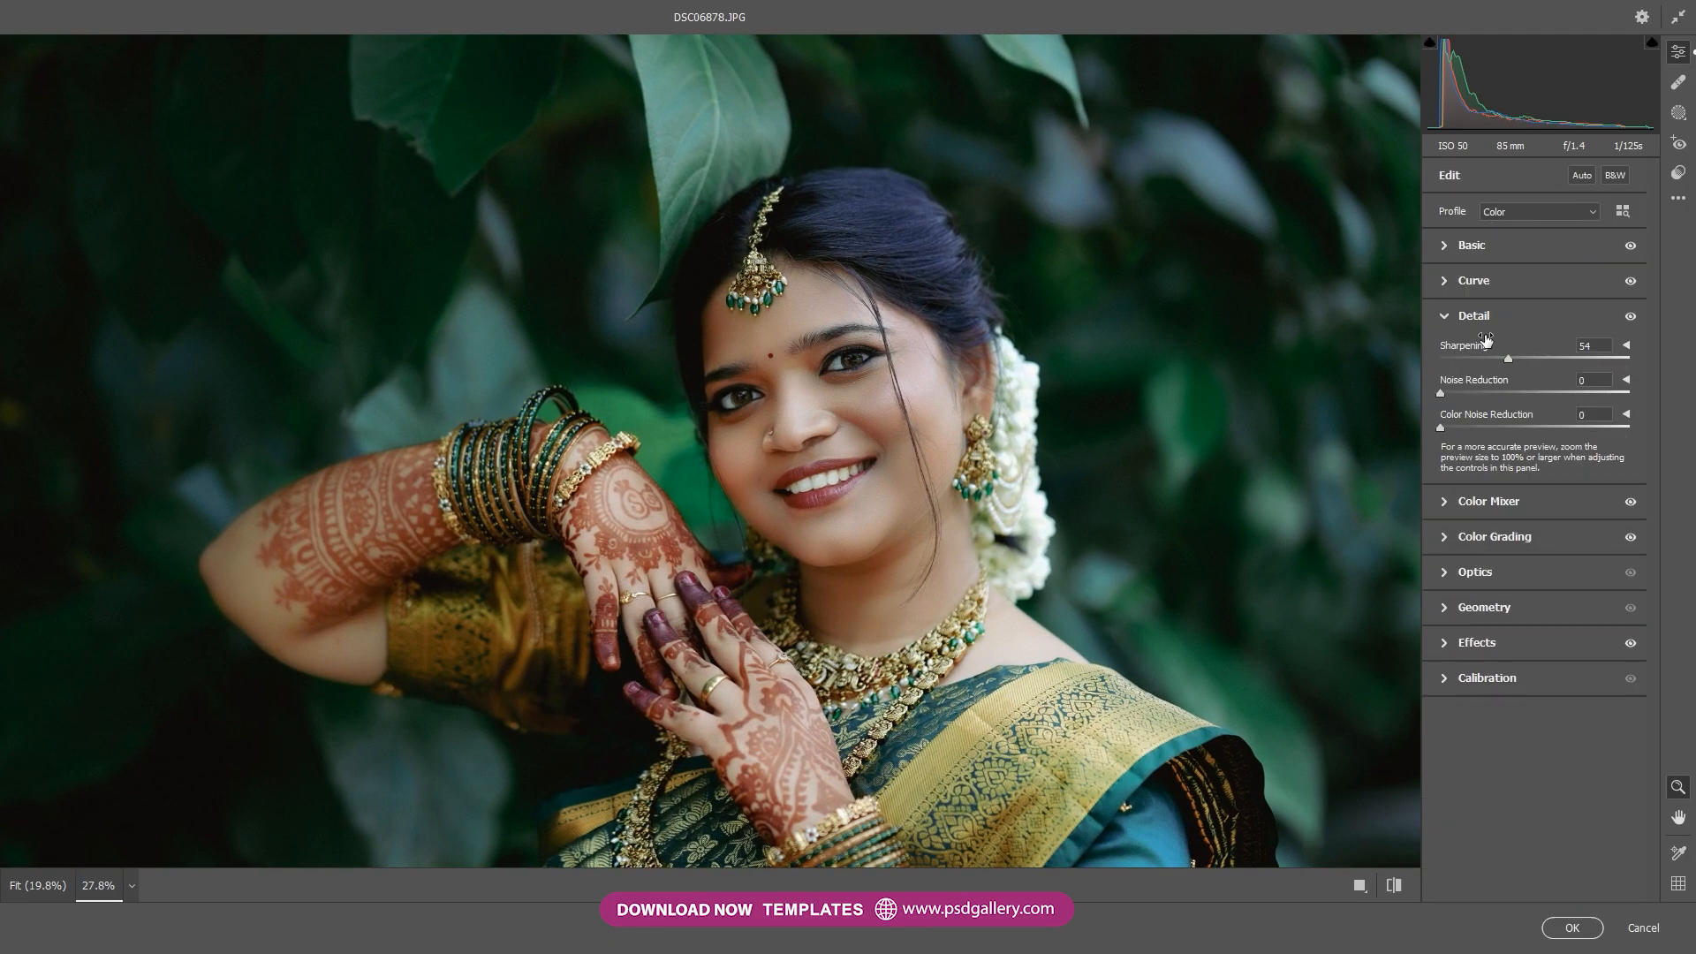
Step: Set the Basic Whites to -1 and Blacks to -57
click(1445, 246)
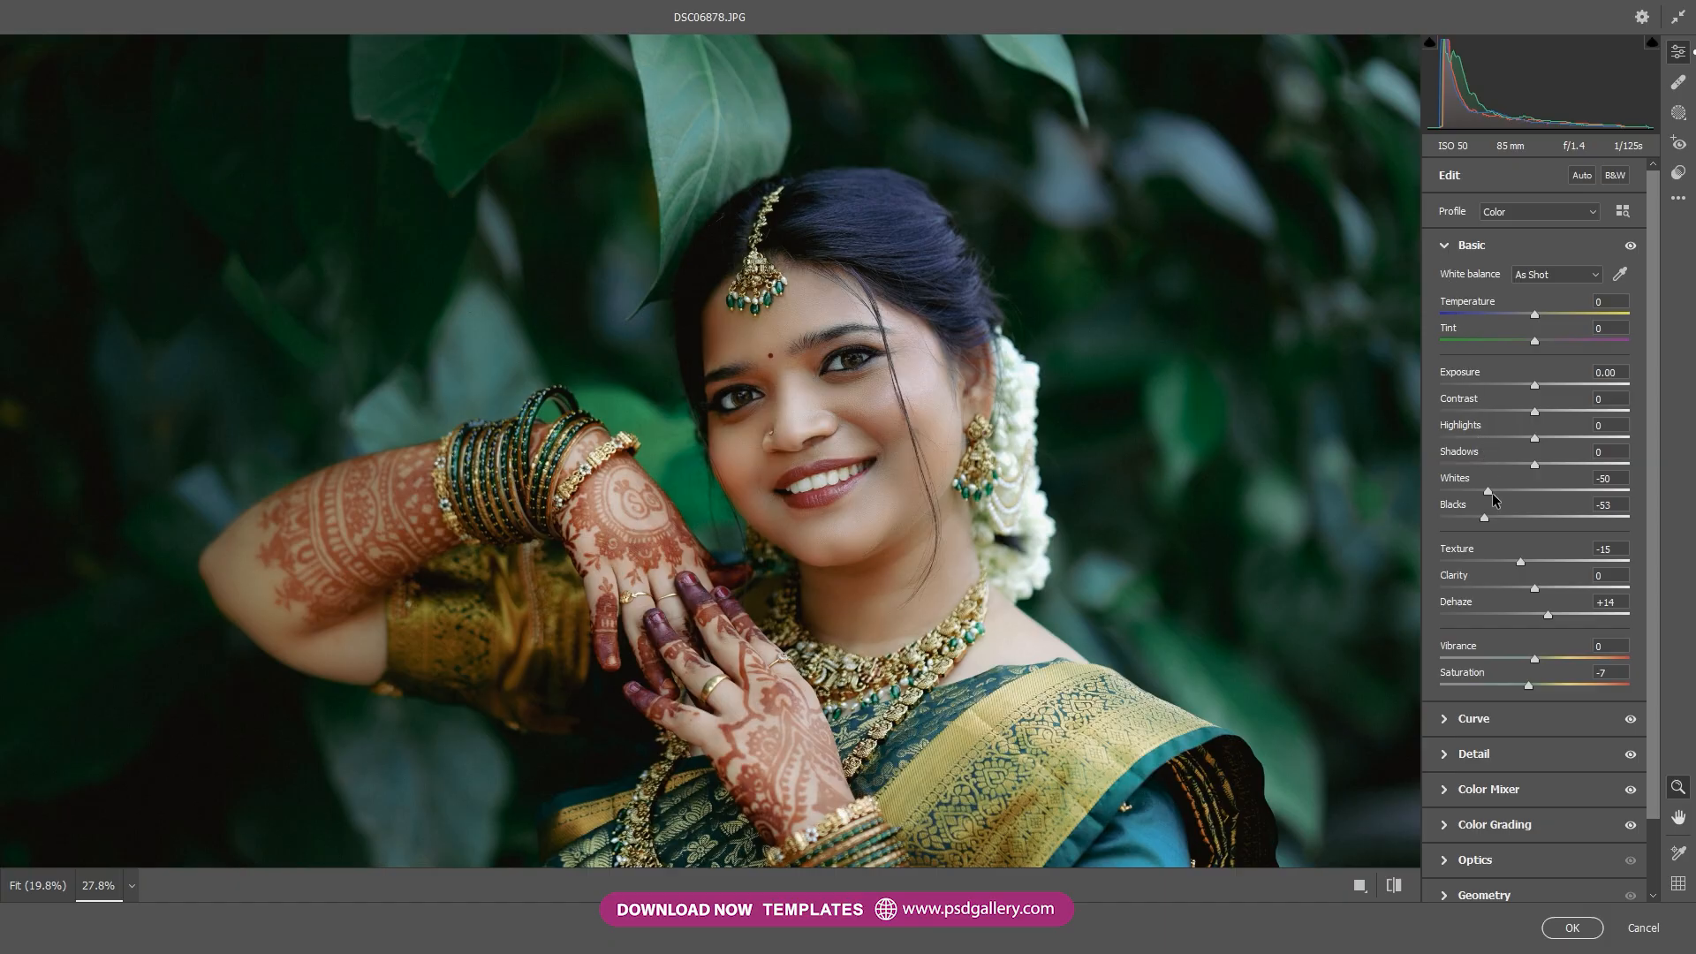
mouse_move(1491, 488)
mouse_down()
mouse_move(1545, 479)
mouse_move(1479, 512)
mouse_up()
scroll(1117, 596, down, 5)
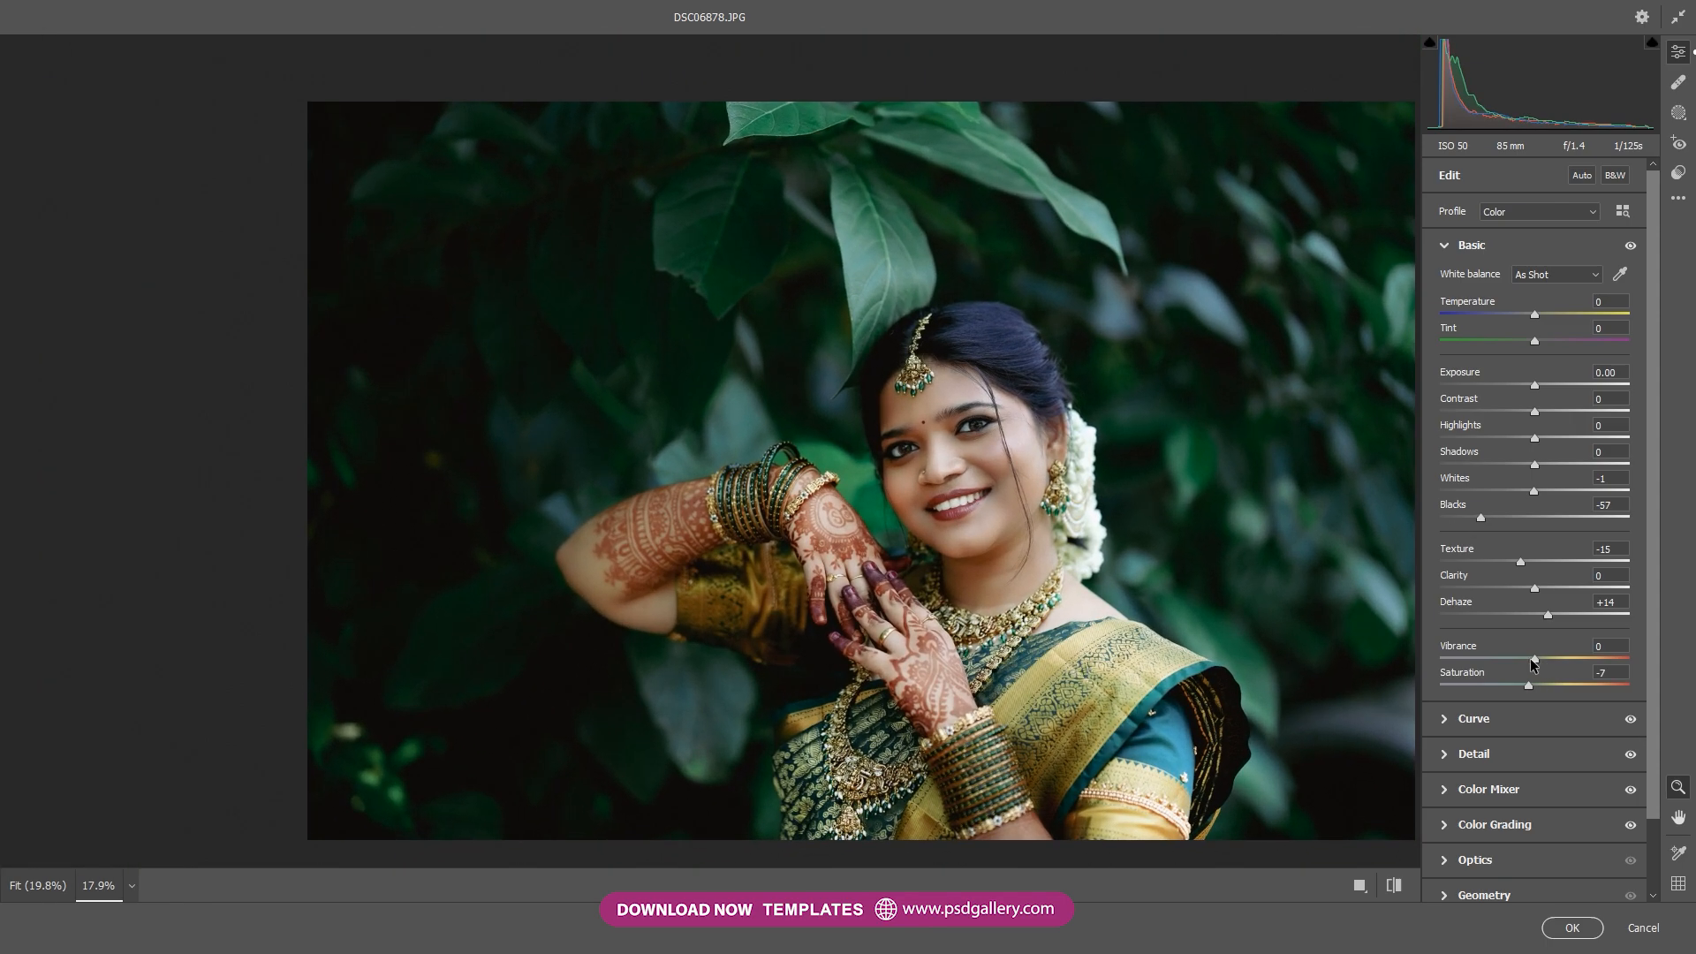
Step: Set the Vibrance to +11 and apply the Camera Raw adjustments to the image
drag(1532, 662, 1541, 656)
scroll(1082, 676, down, 3)
drag(1083, 677, 1111, 678)
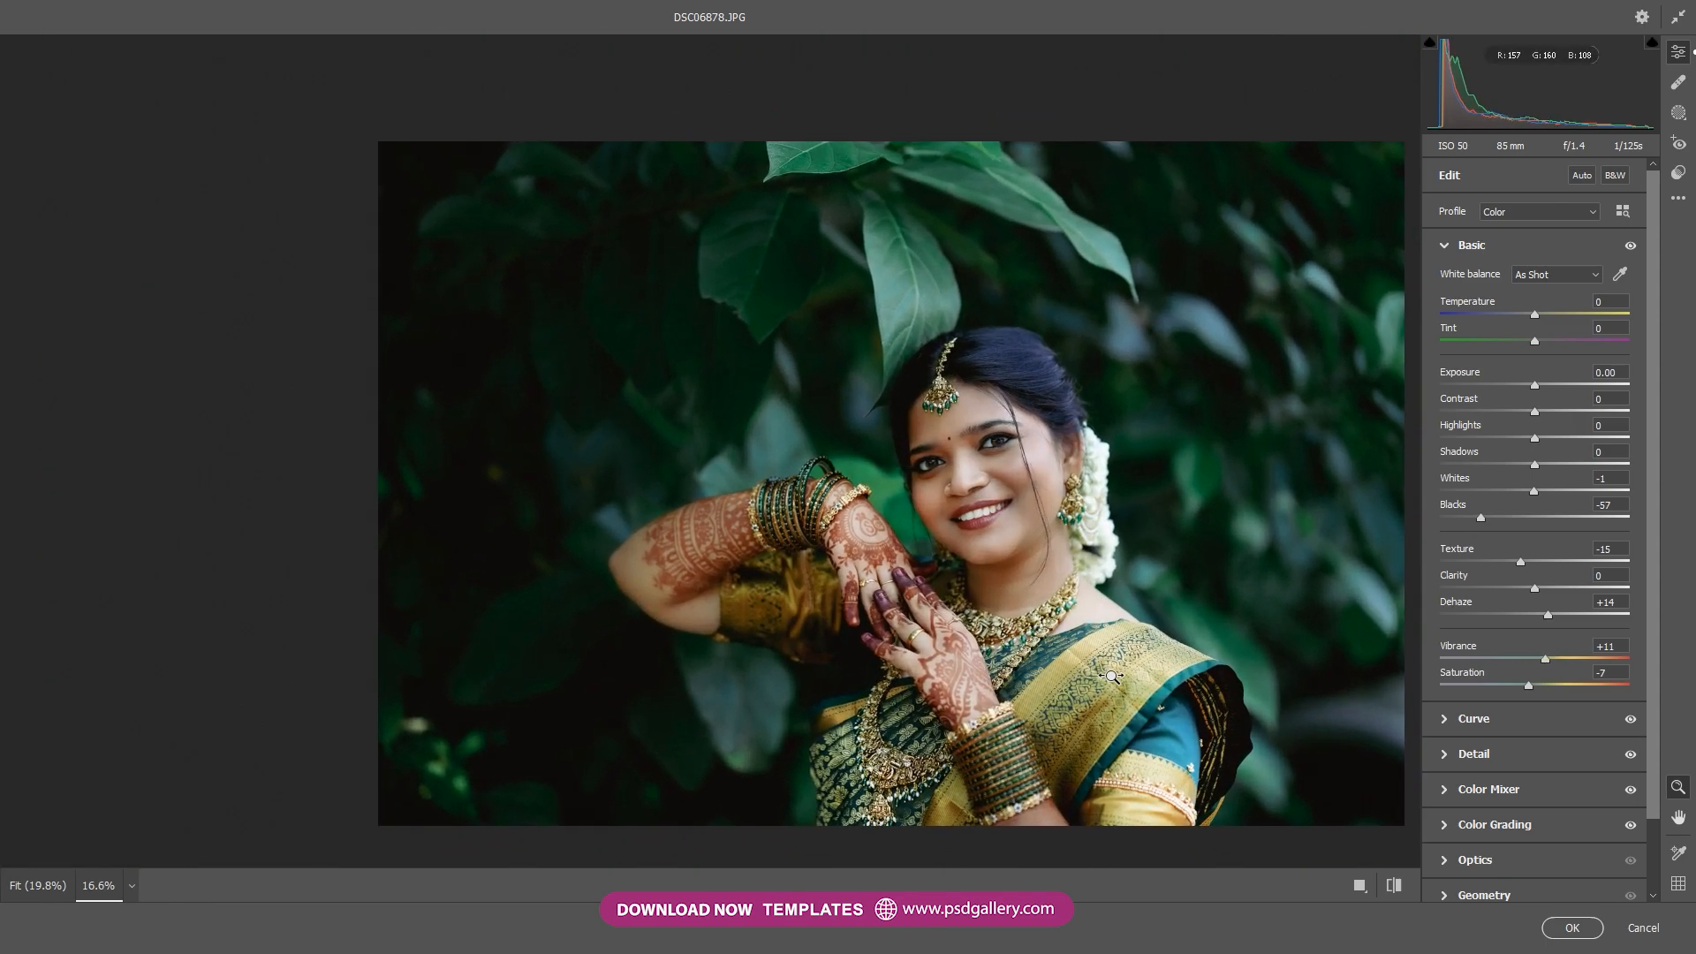
click(1571, 929)
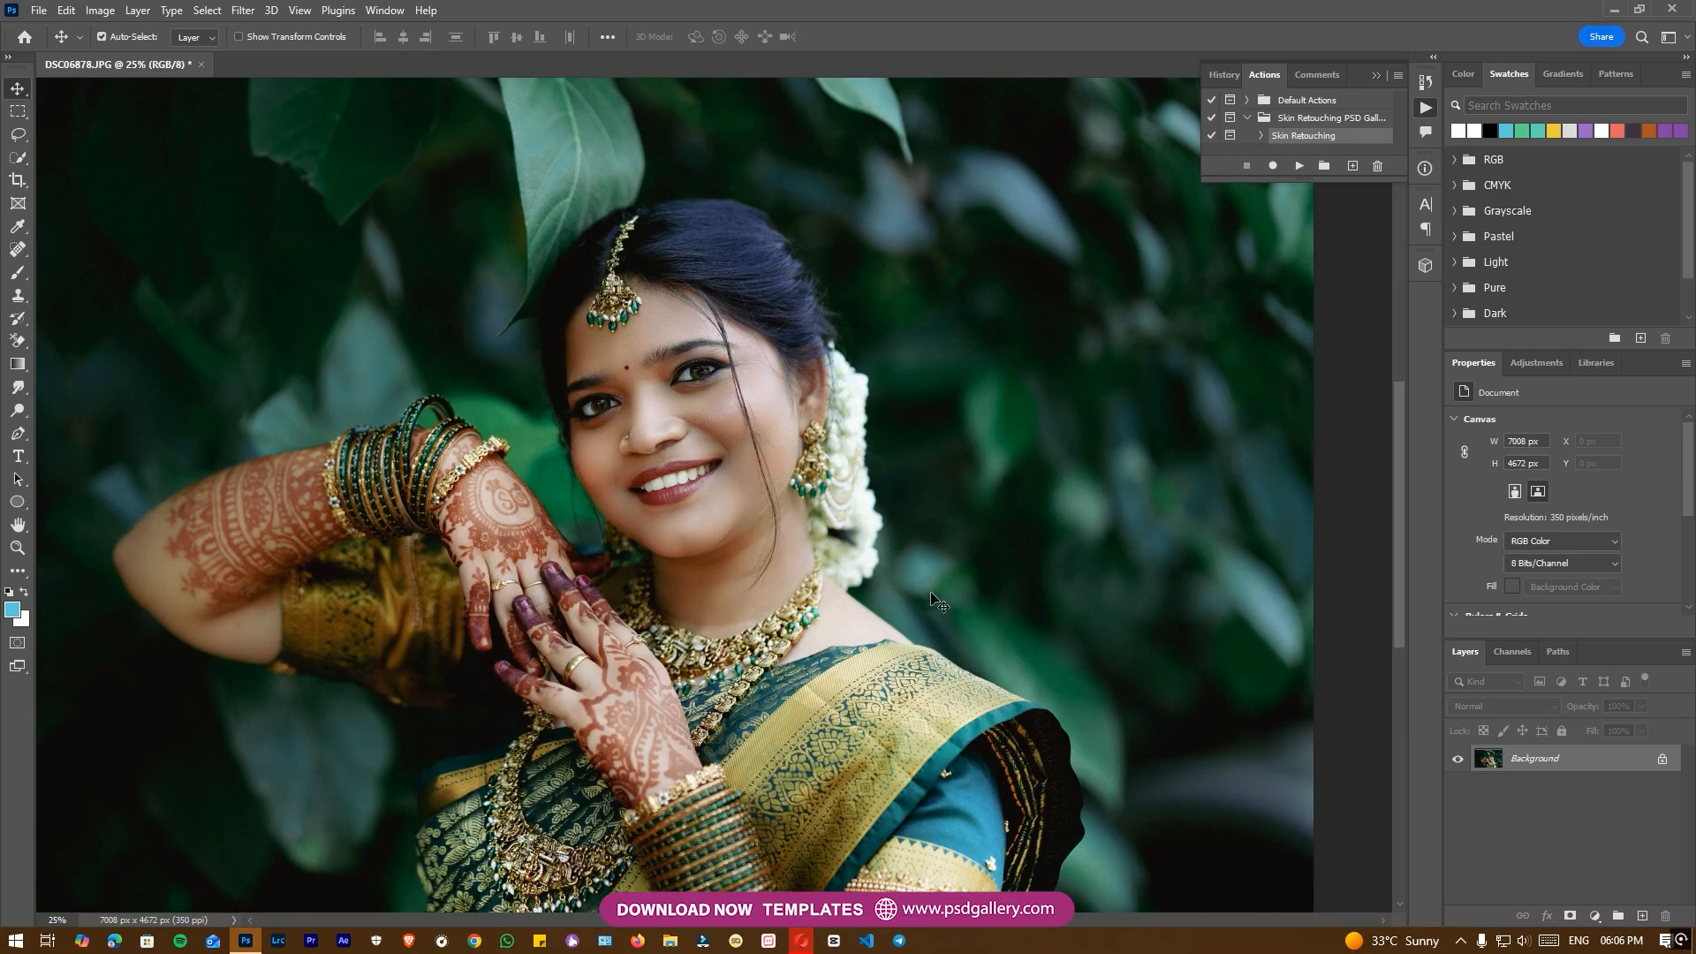
Step: Compare the portrait before and after the Camera Raw grading by undoing and redoing the filter
key(ctrl+minus)
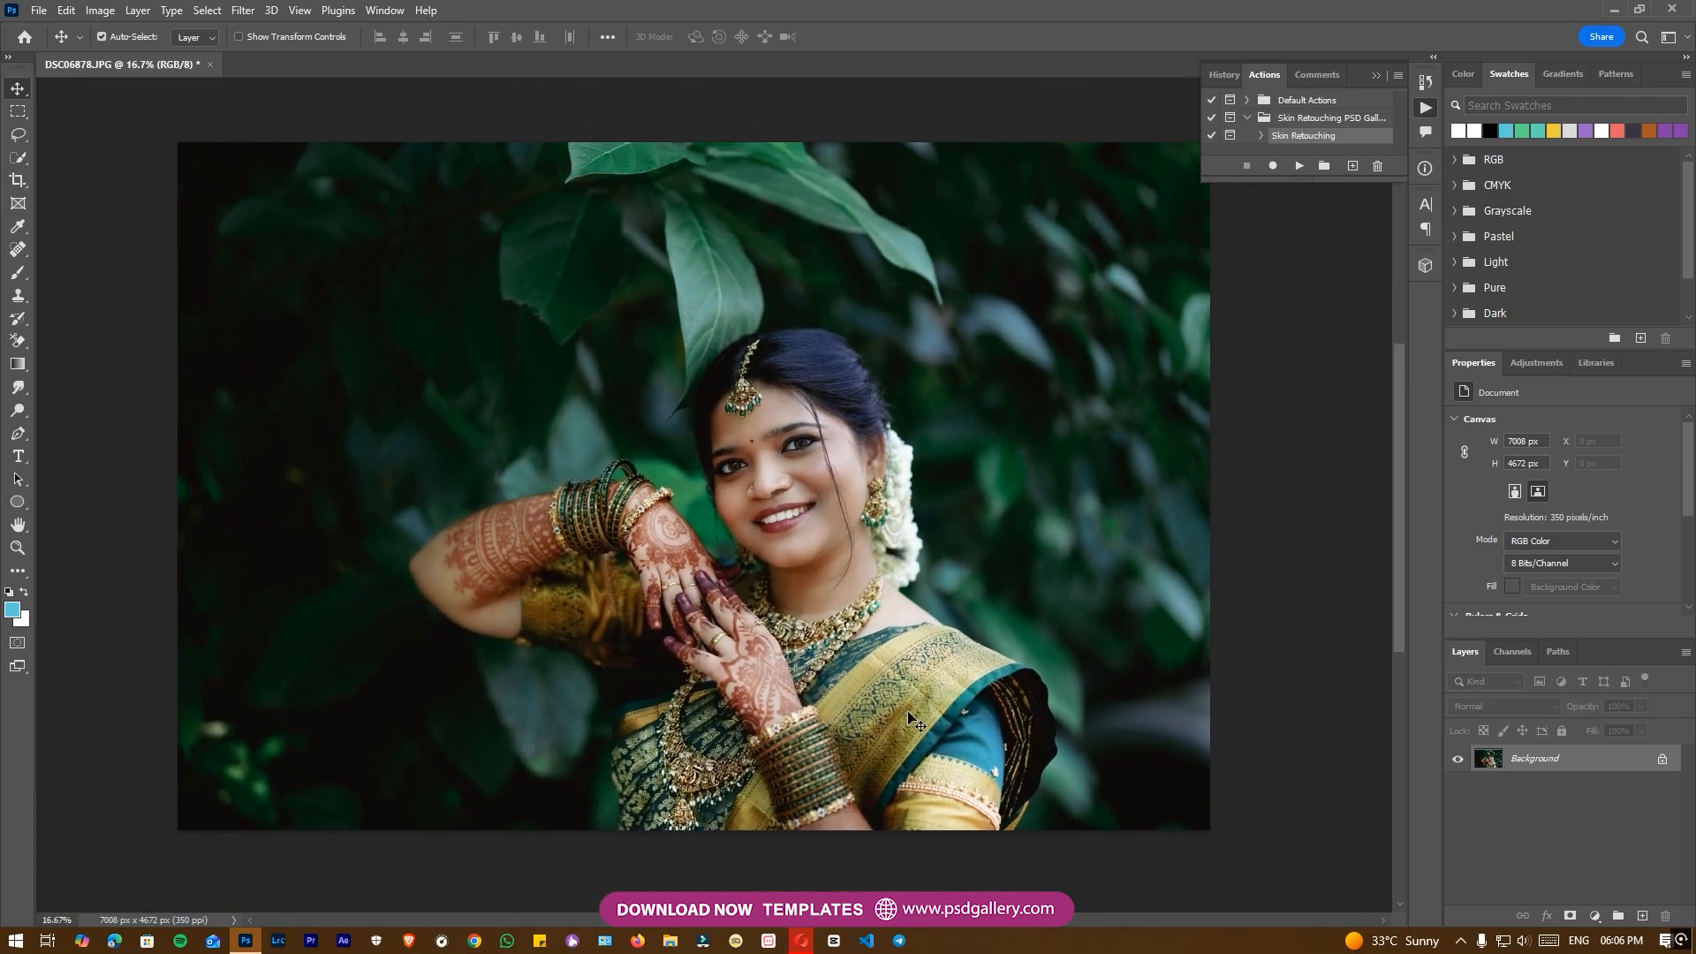
key(ctrl+z)
key(ctrl+shift+z)
Step: Brighten the bride's raised elbow and upper arm with the Dodge tool, using Midtones range and 50% exposure
click(18, 410)
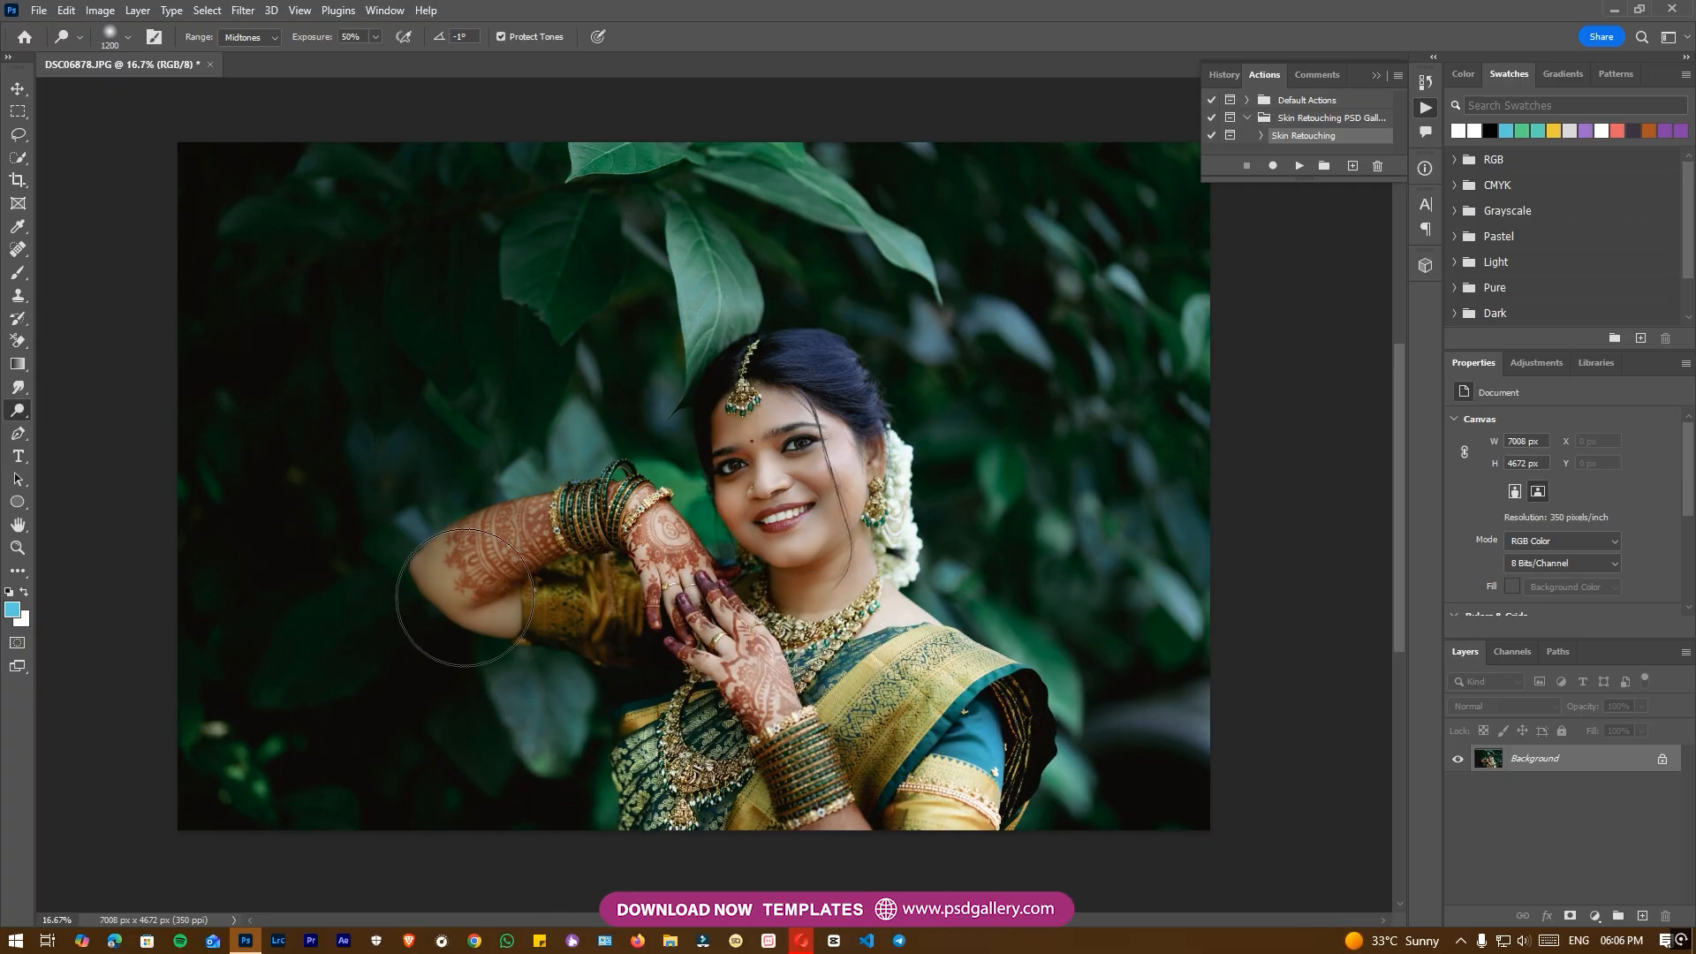
drag(465, 598, 565, 636)
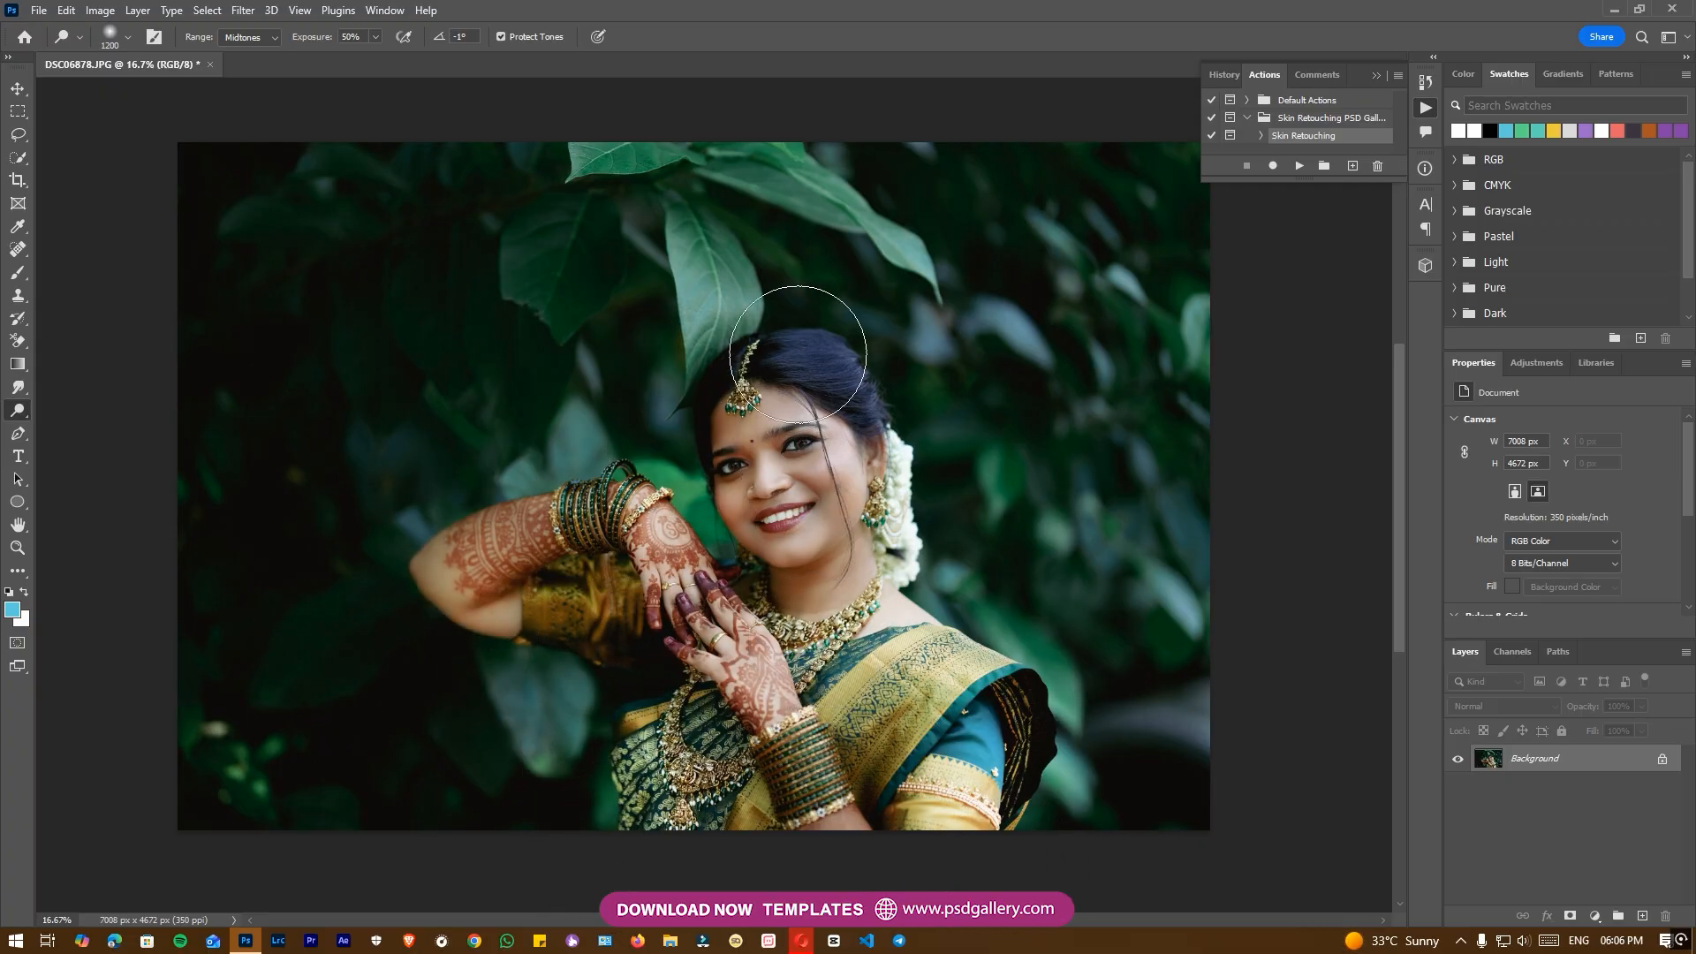
Step: Examine the finished portrait at several magnifications, checking the face, skin, hands, jewelry and background
key(ctrl+plus)
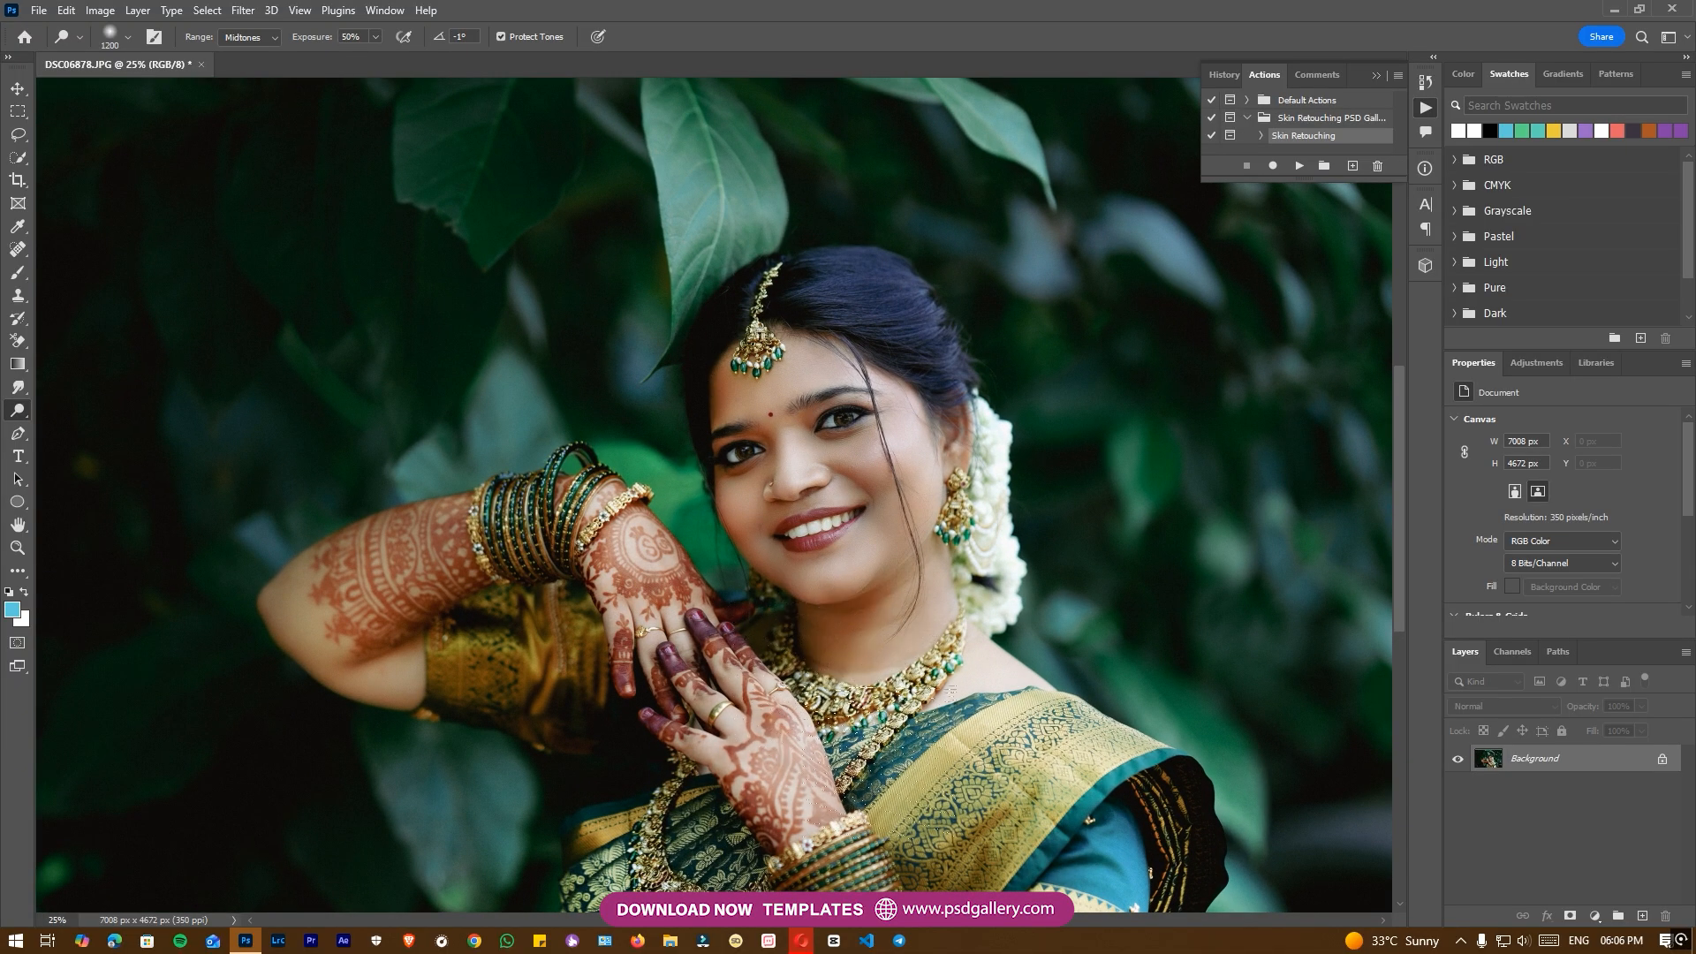
scroll(804, 671, down, 3)
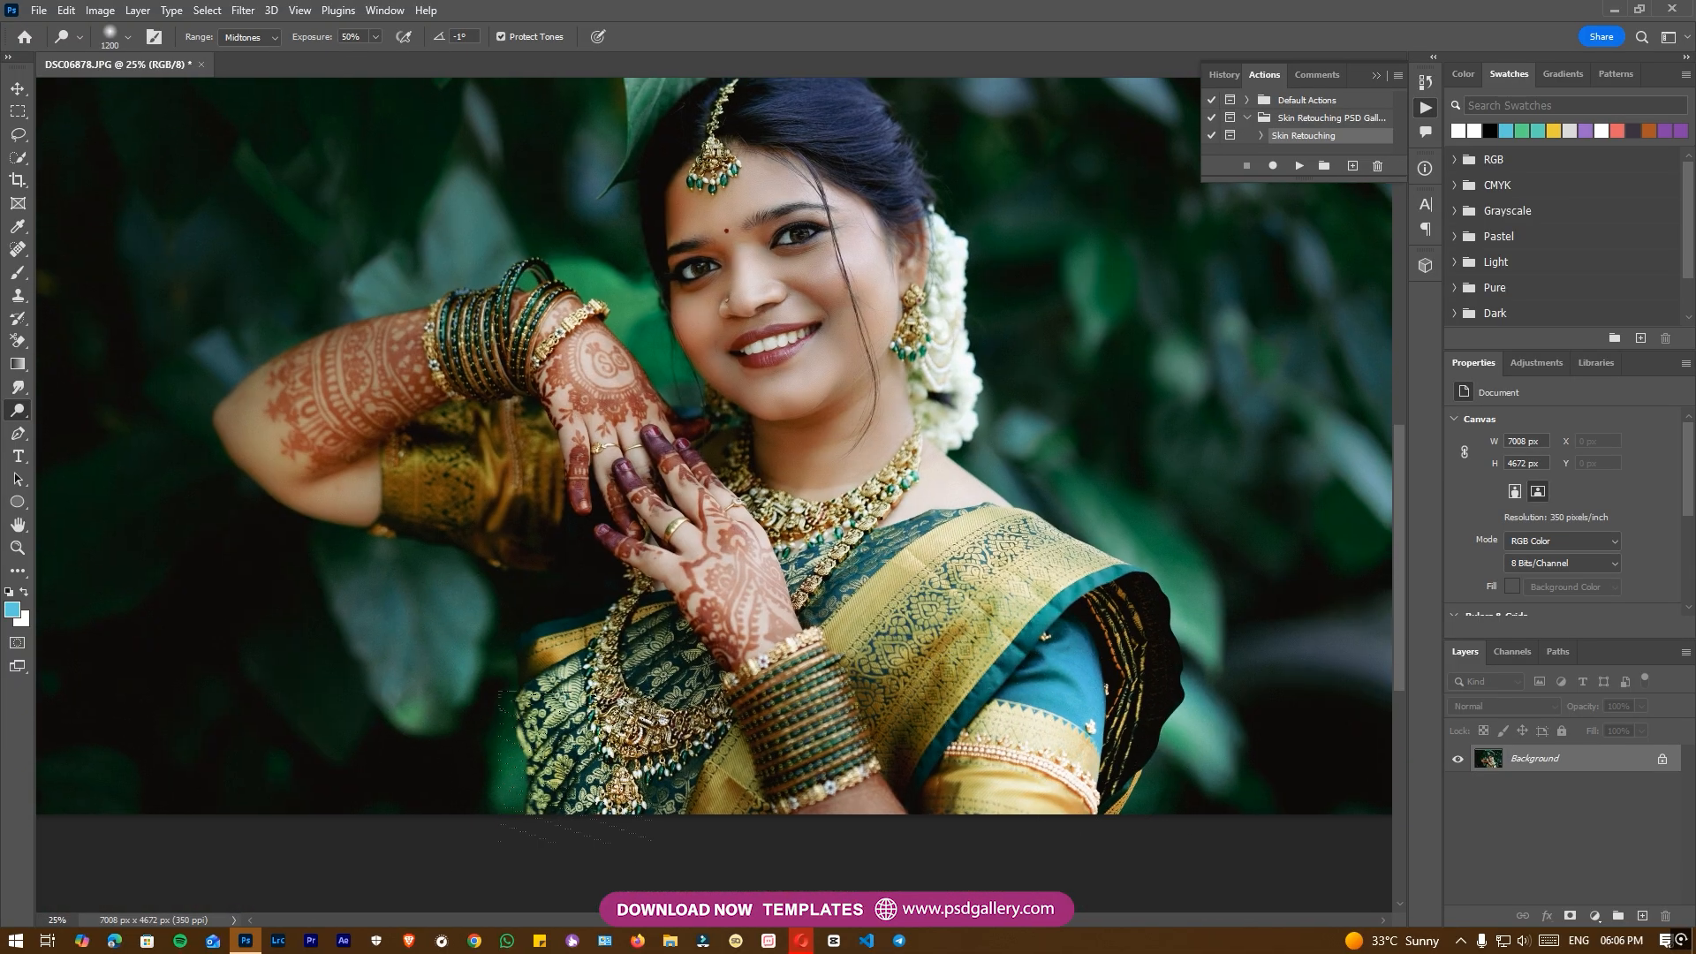
key(ctrl+minus)
key(ctrl+minus)
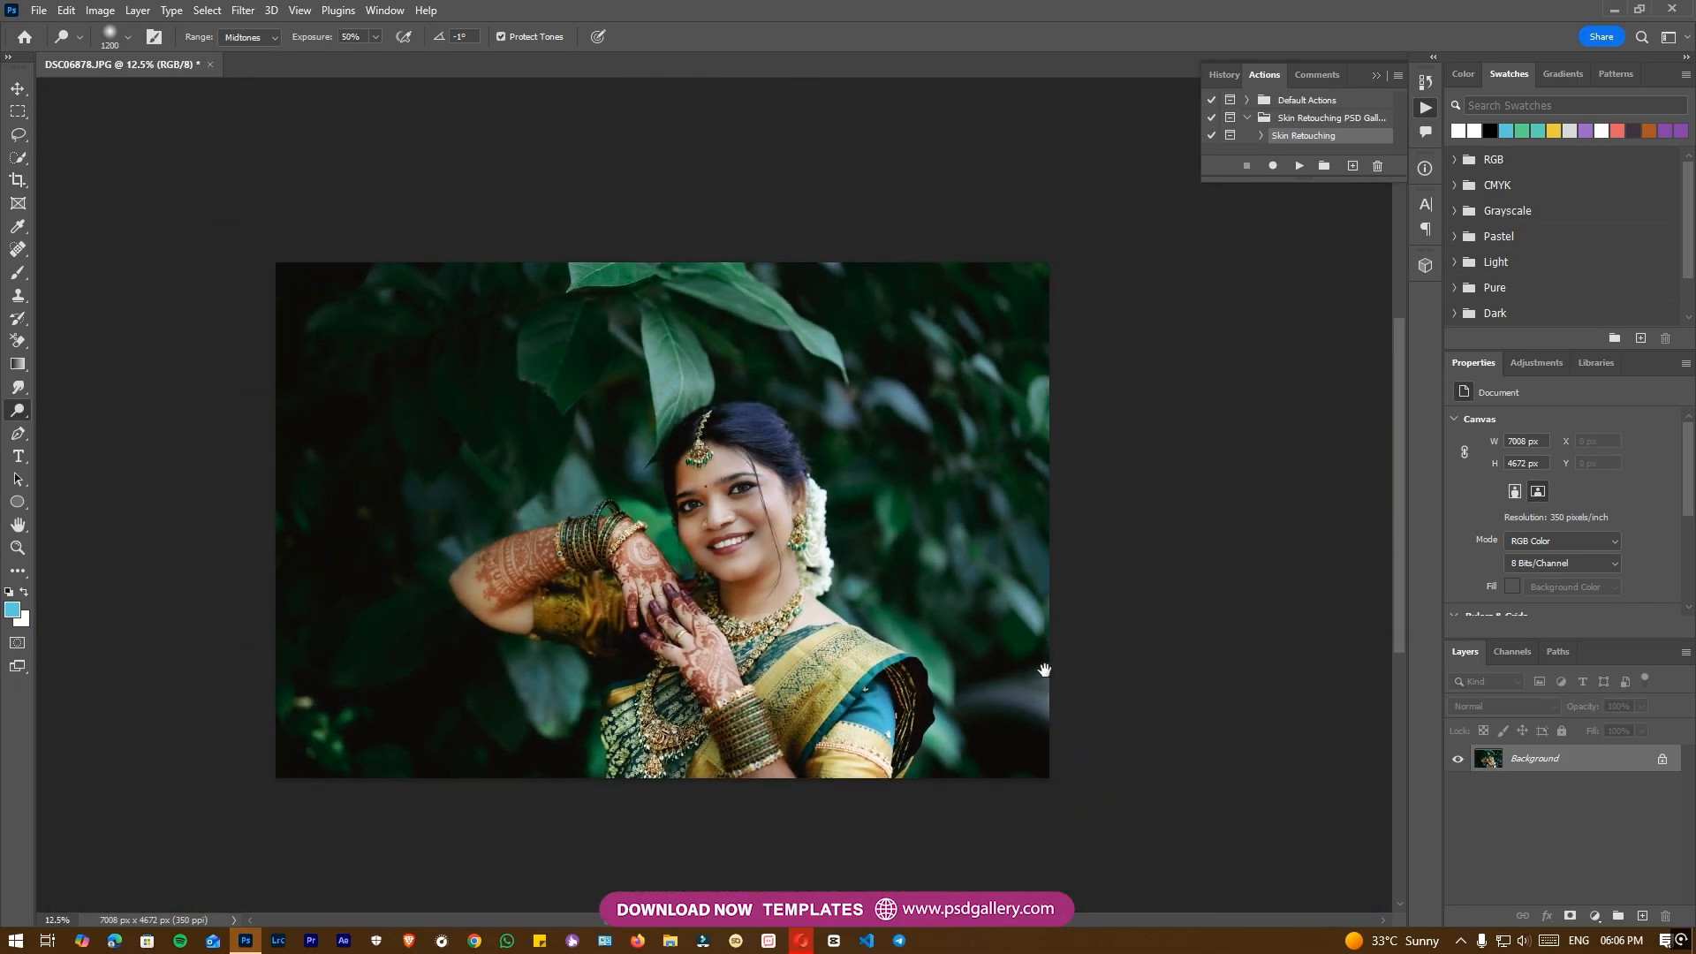
drag(1045, 670, 997, 698)
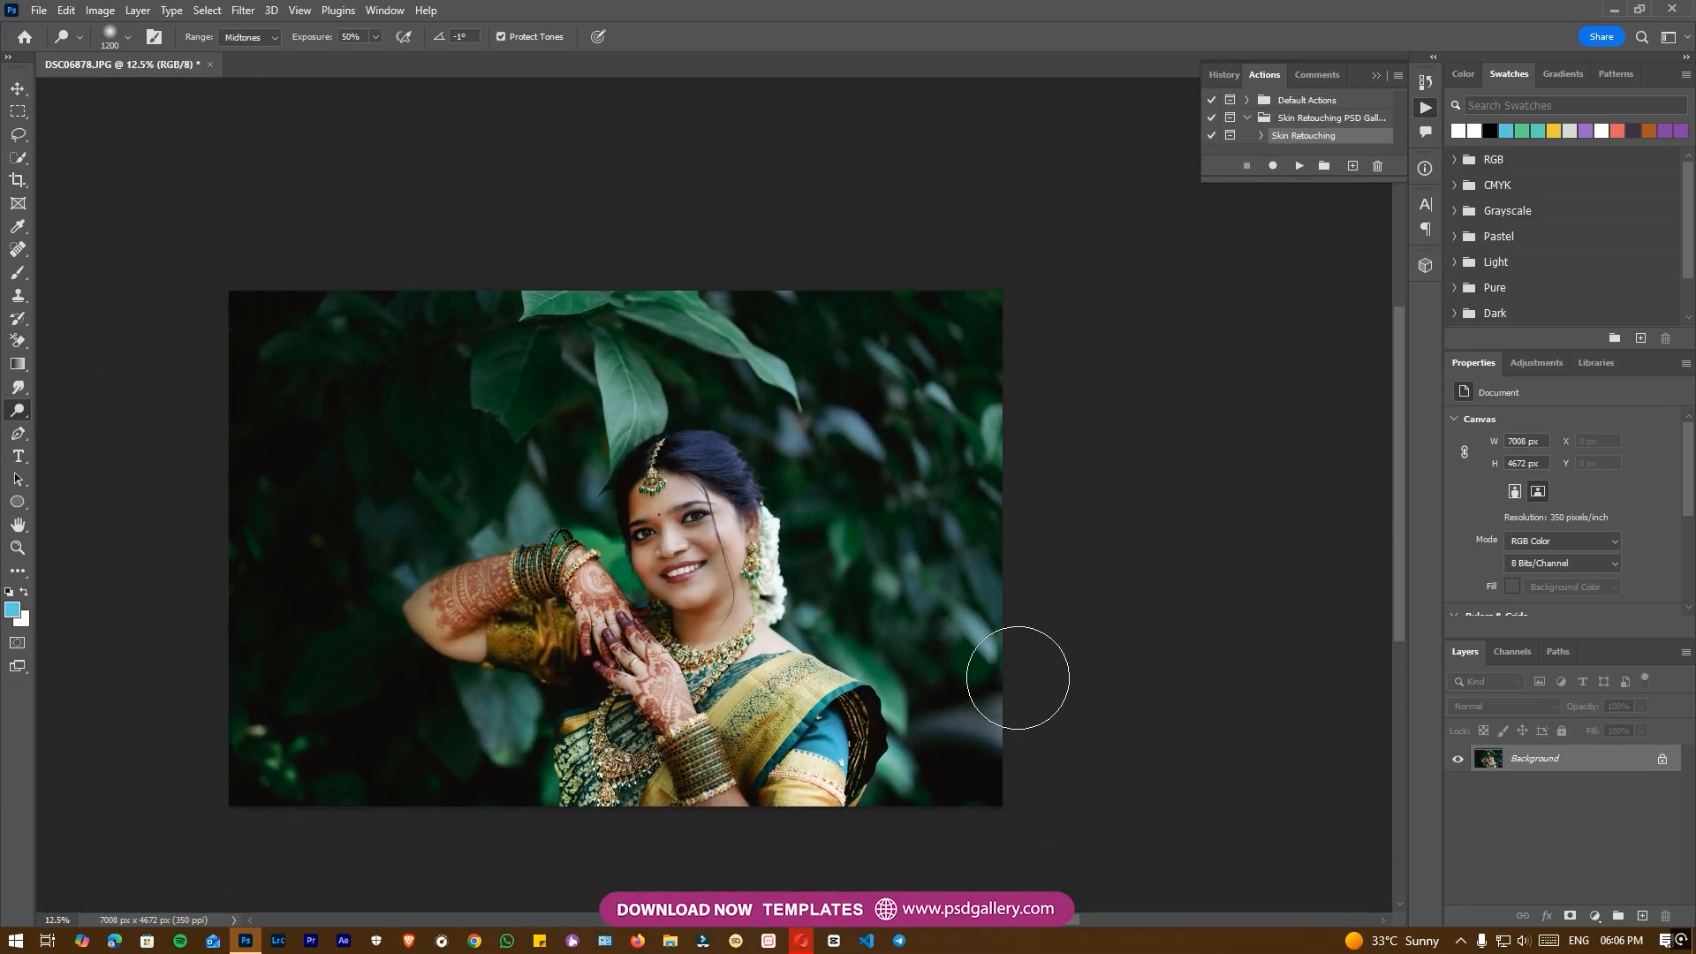
key(ctrl+plus)
key(v)
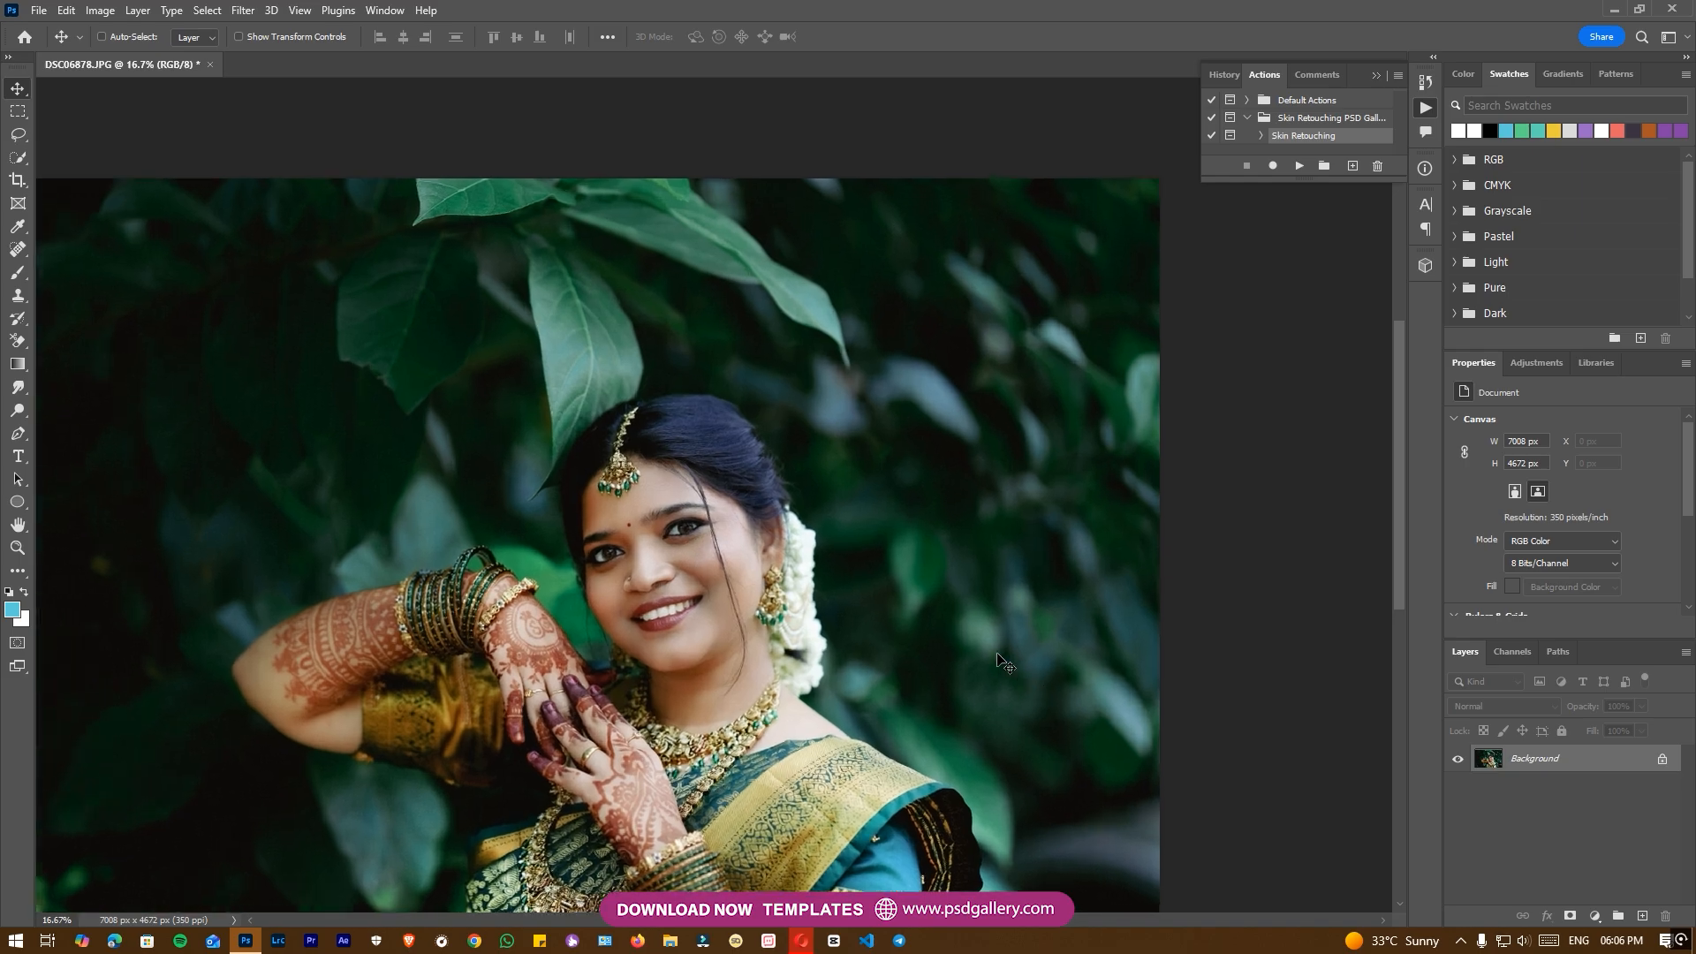
key(ctrl+plus)
key(ctrl+plus)
key(ctrl+plus)
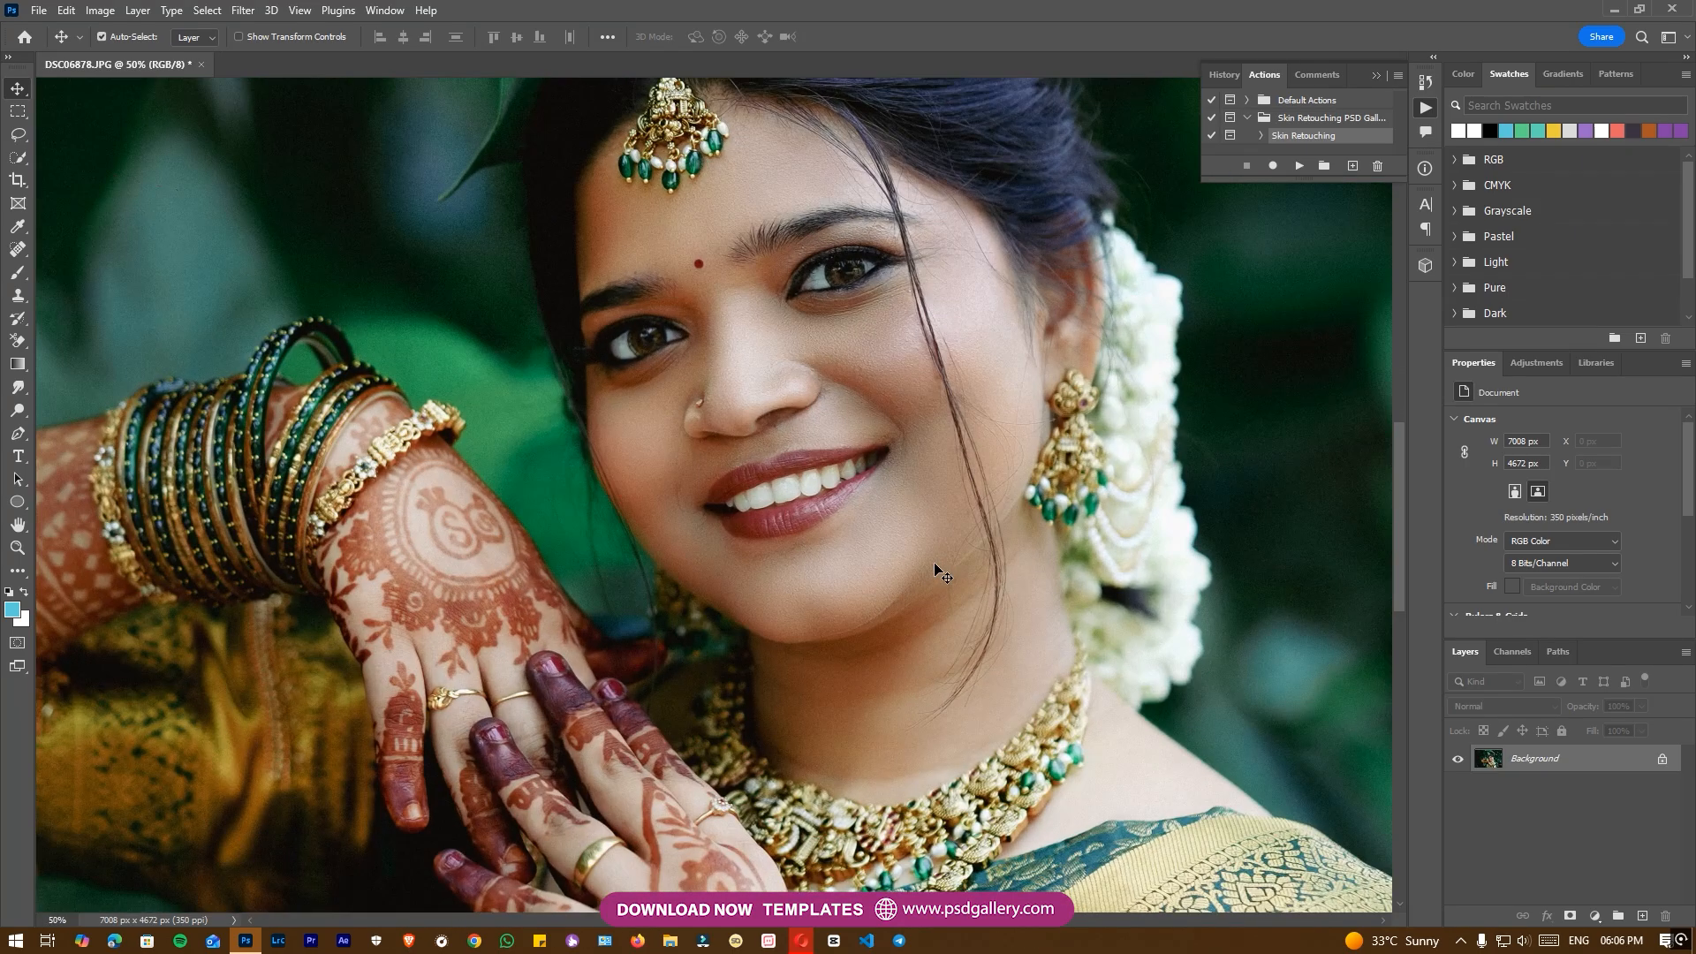
key(ctrl+minus)
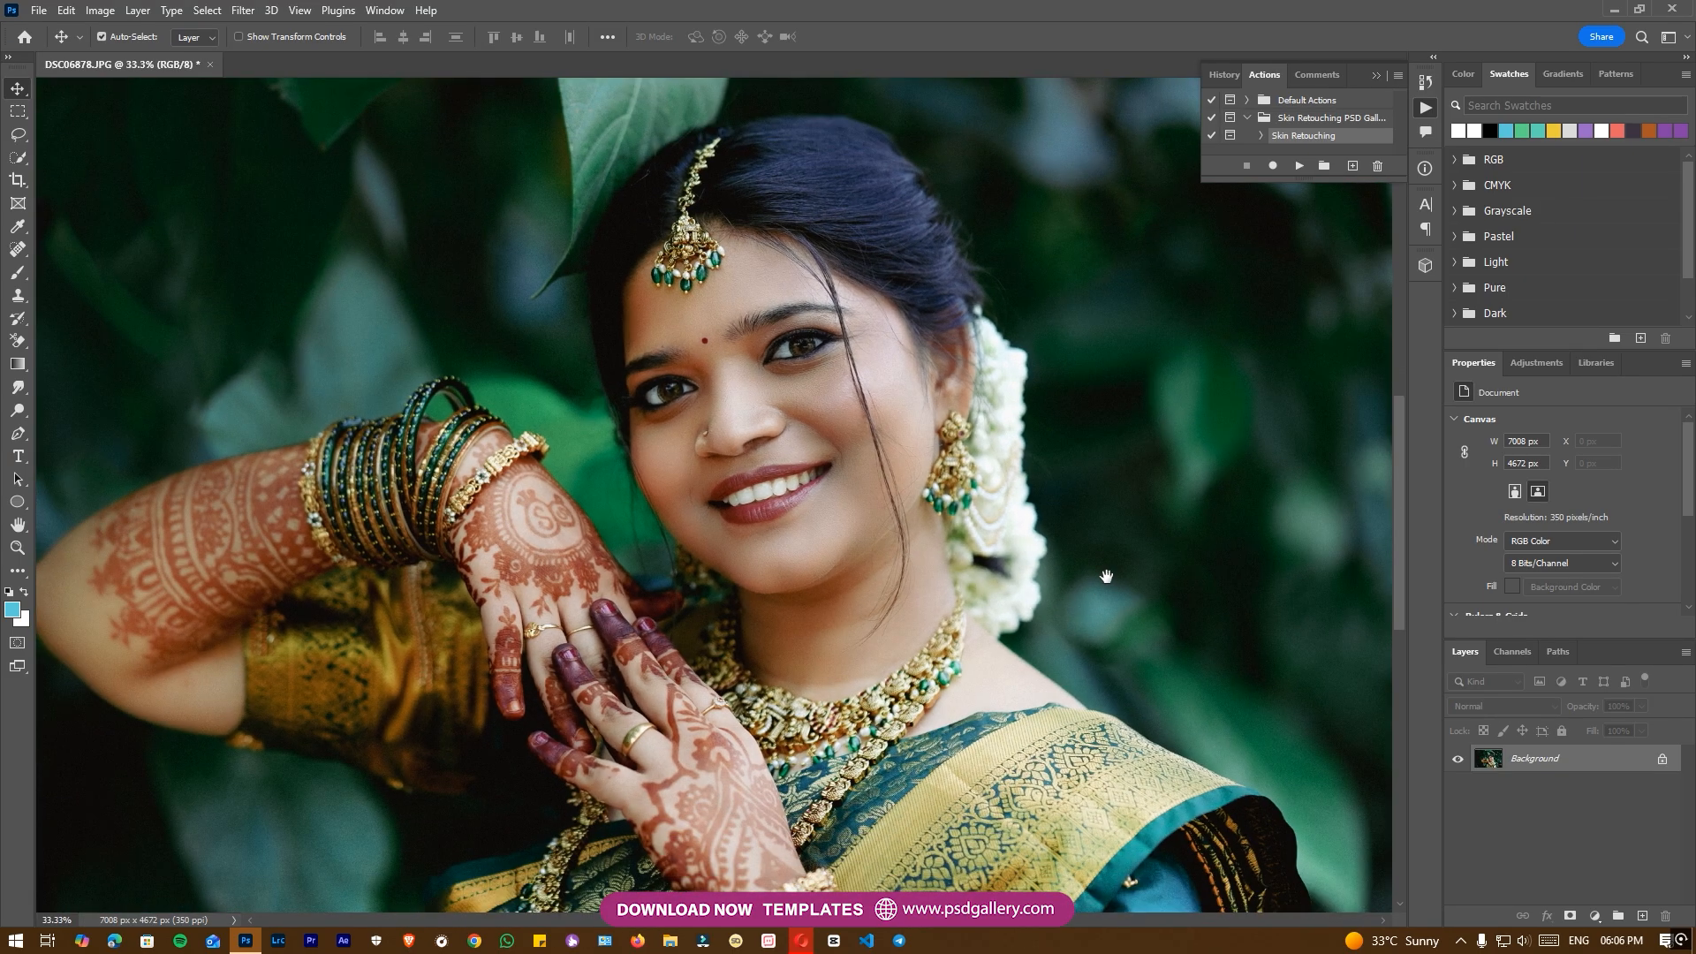
drag(1094, 591, 1054, 537)
drag(1085, 463, 1047, 602)
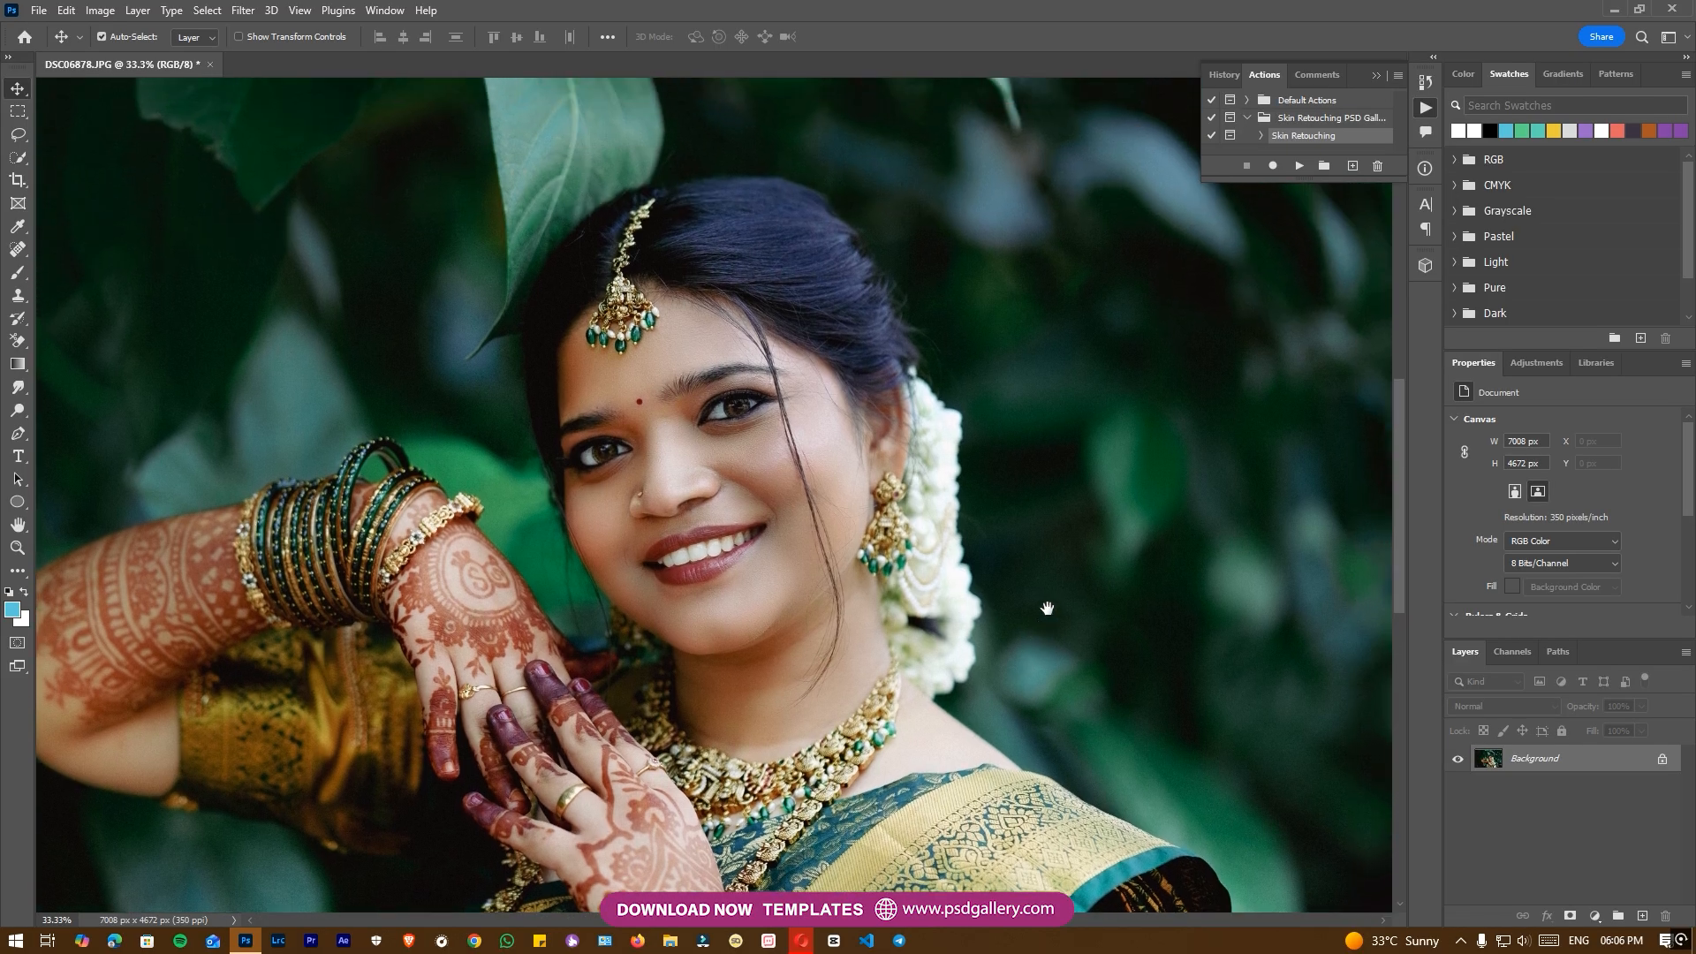
key(ctrl+minus)
drag(1046, 602, 1244, 540)
drag(986, 604, 858, 634)
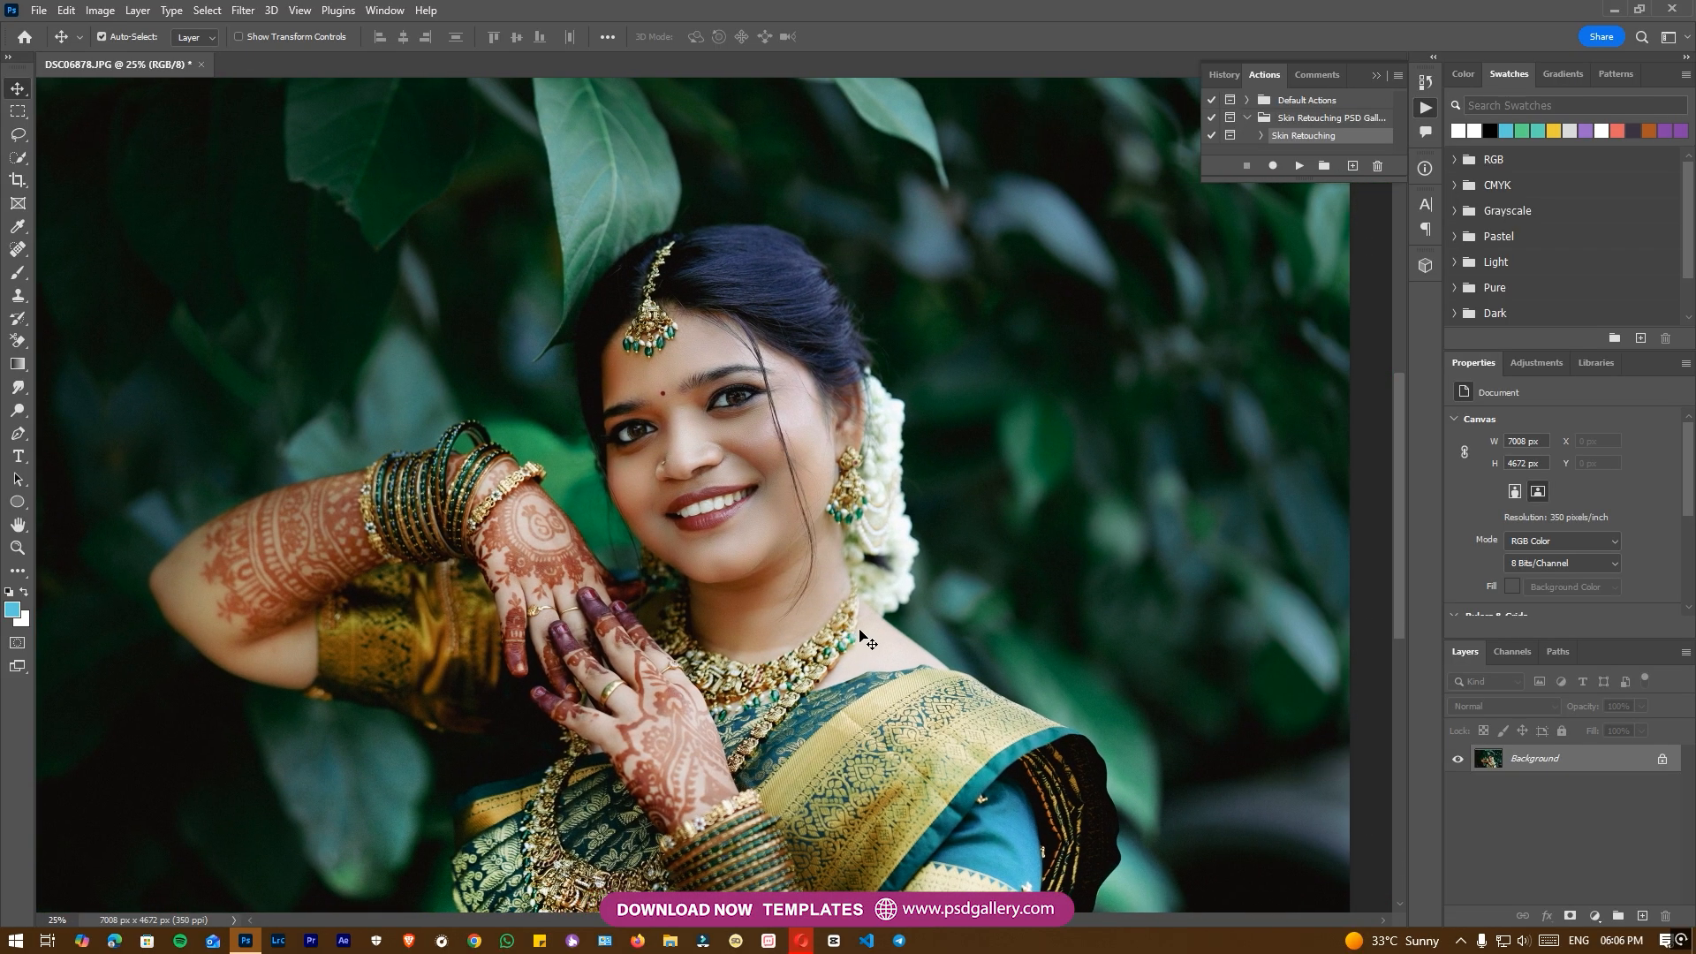
key(ctrl+plus)
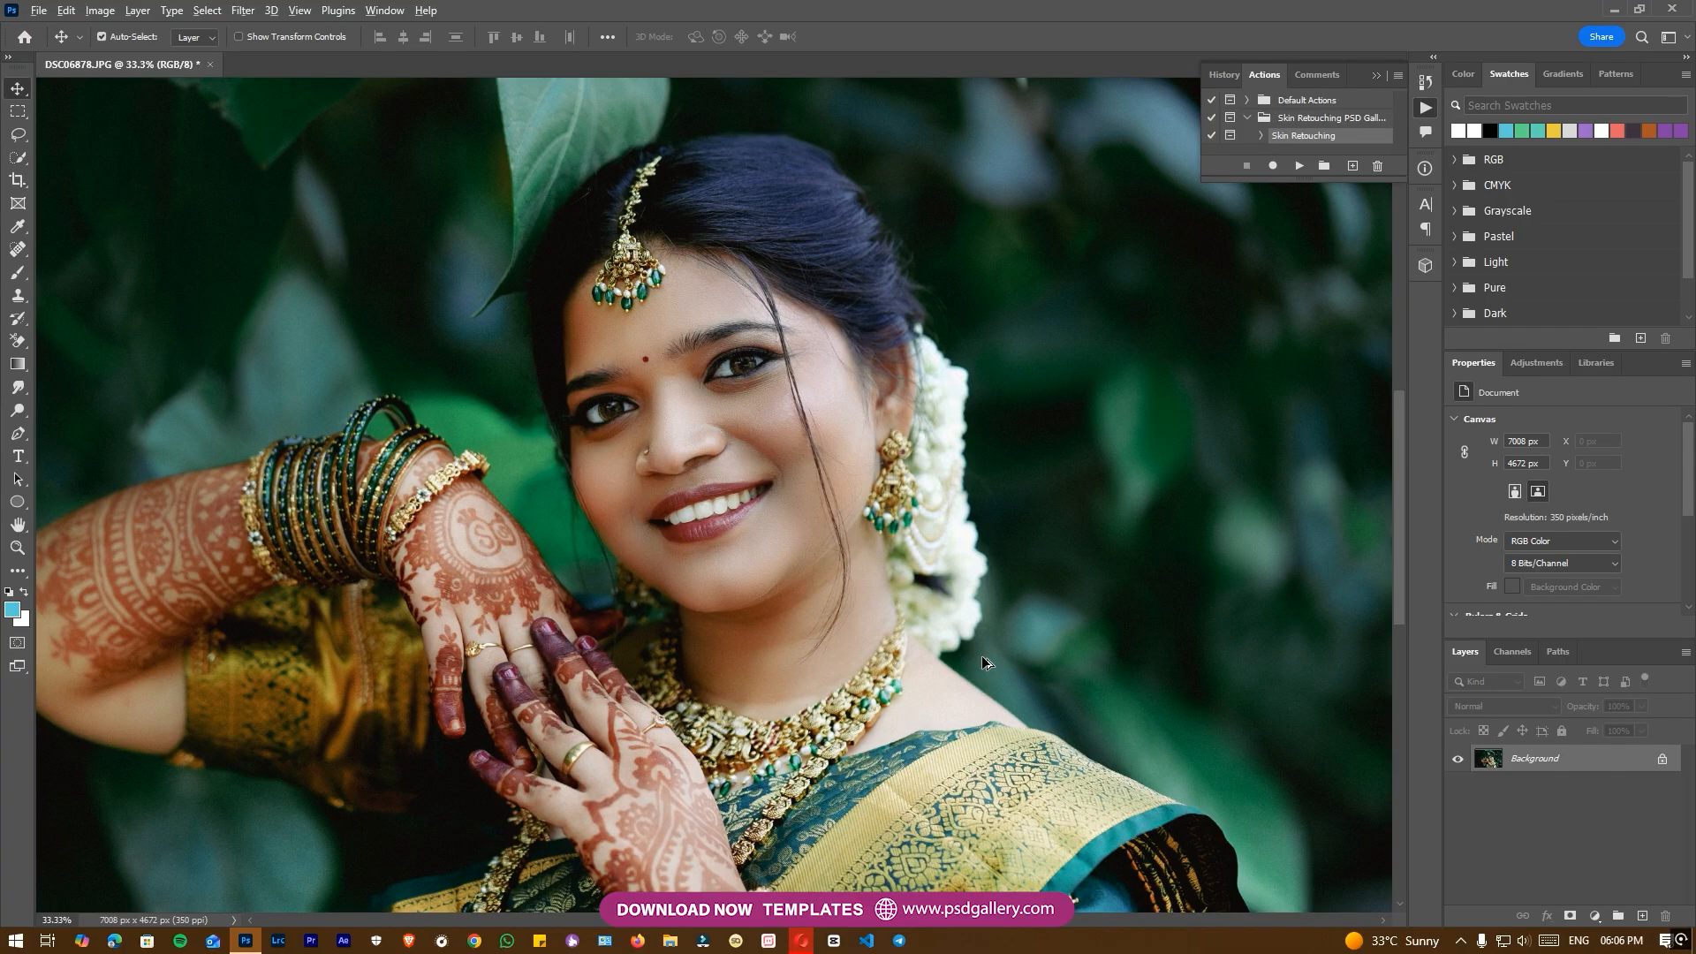